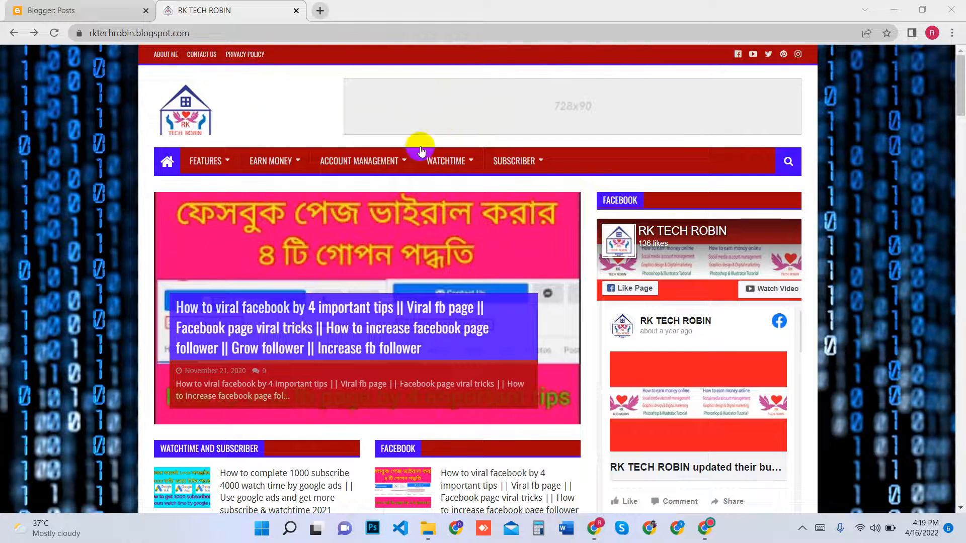
# Look over the RK TECH ROBIN blog's home page, from the featured post to the tags section
pyautogui.moveTo(562, 185)
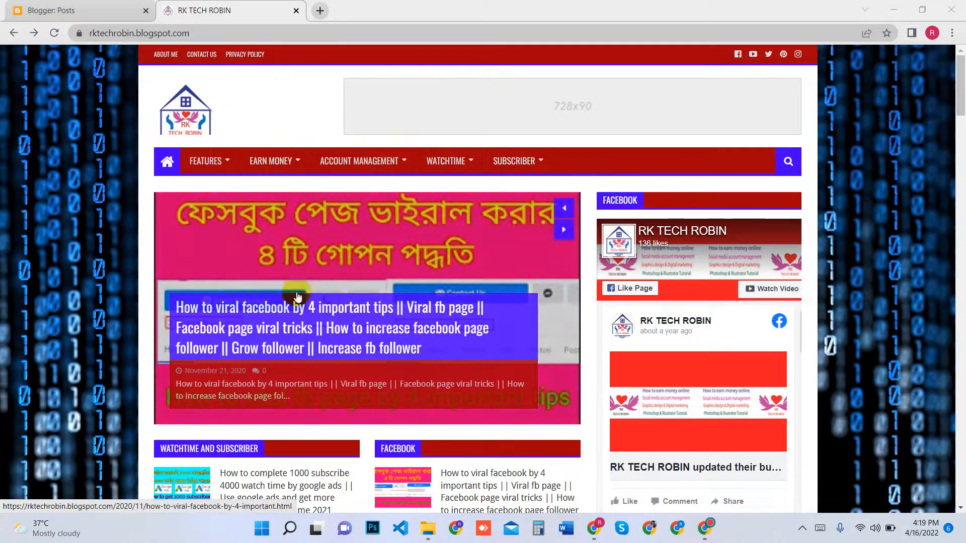
pyautogui.scroll(-10, 581, 387)
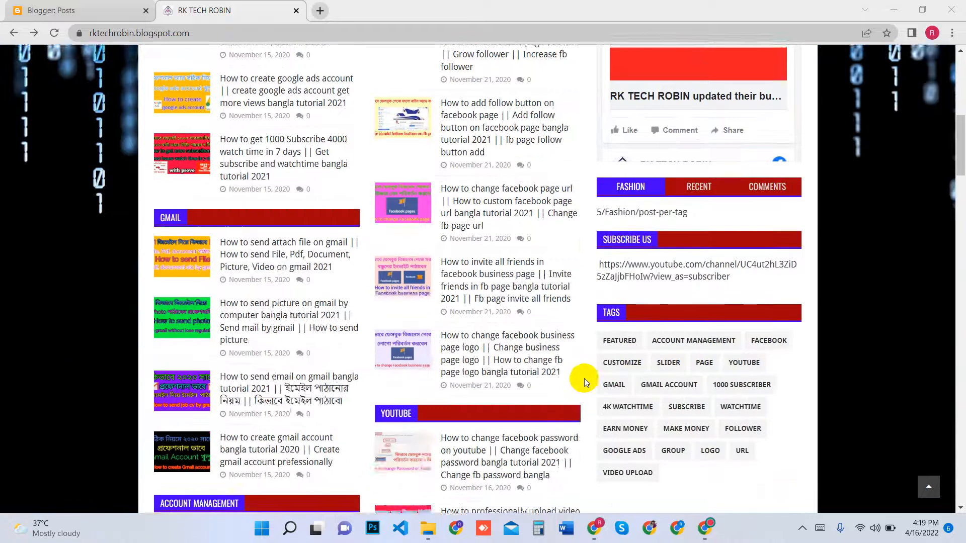
pyautogui.scroll(10, 581, 371)
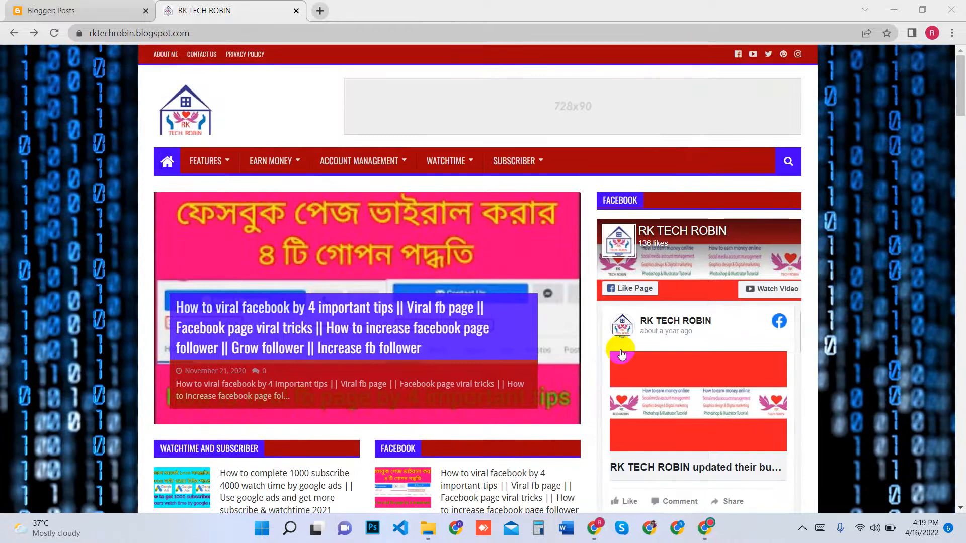
# Replace the open Blogger tab with a new one launched from Google apps, placed ahead of the RK TECH ROBIN tab
pyautogui.click(56, 10)
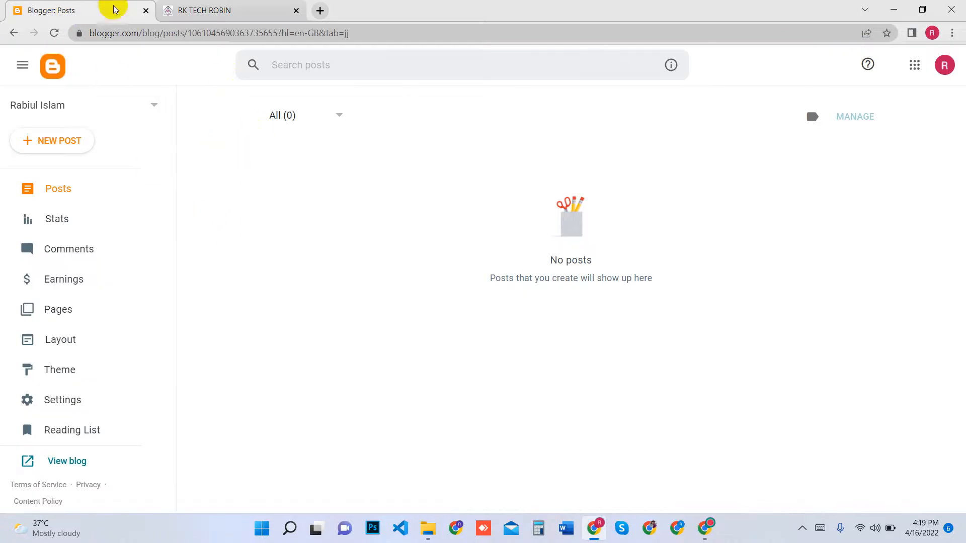
pyautogui.click(146, 10)
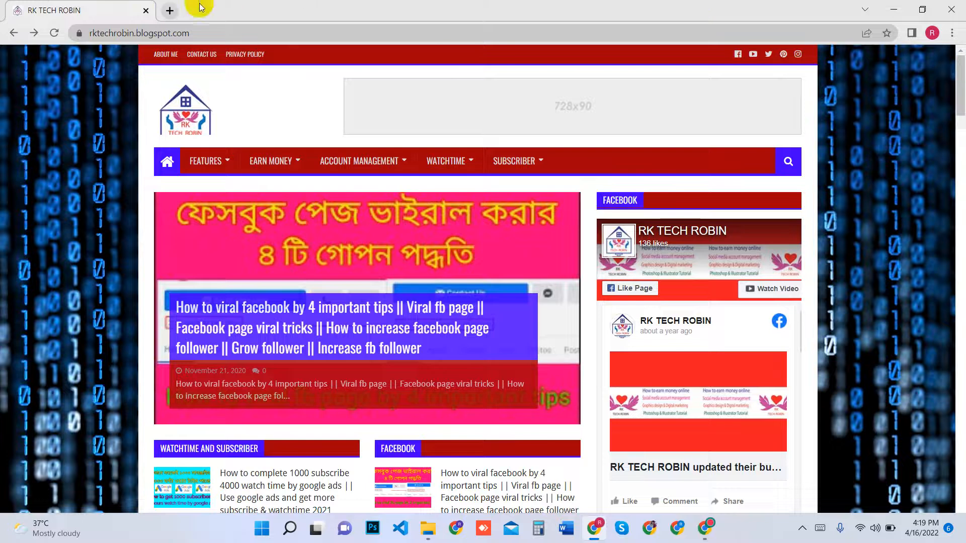
pyautogui.hotkey('ctrl', 't')
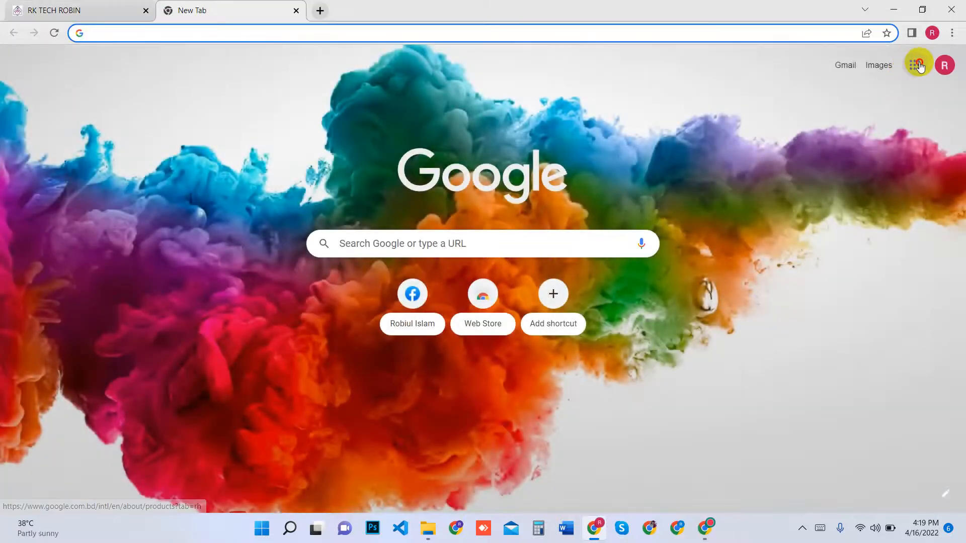
pyautogui.click(916, 65)
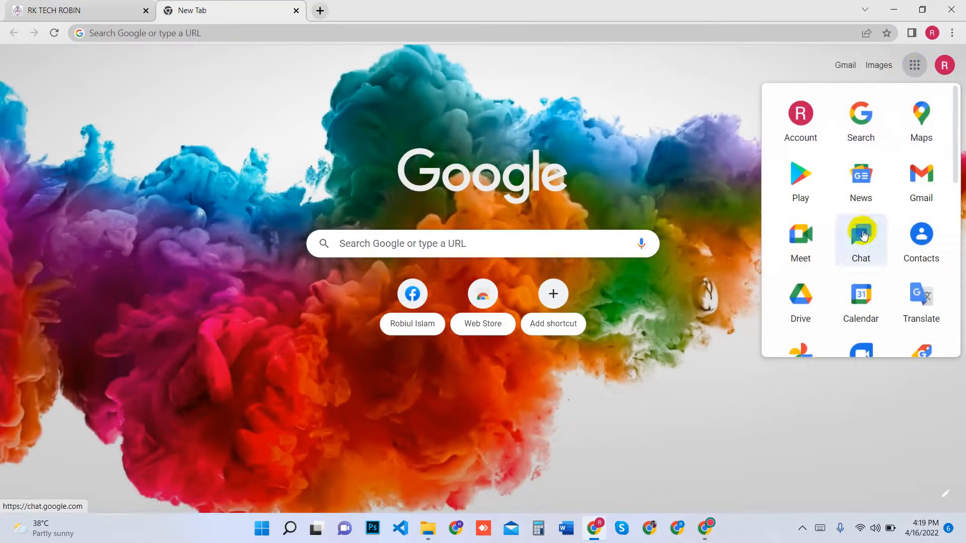
pyautogui.scroll(-4, 907, 276)
pyautogui.click(907, 275)
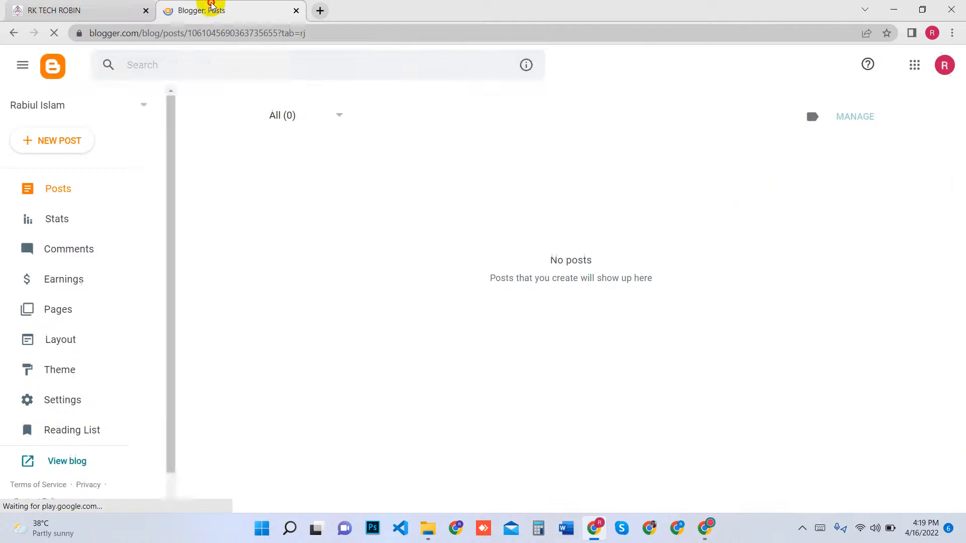
pyautogui.moveTo(211, 8); pyautogui.dragTo(47, 9)
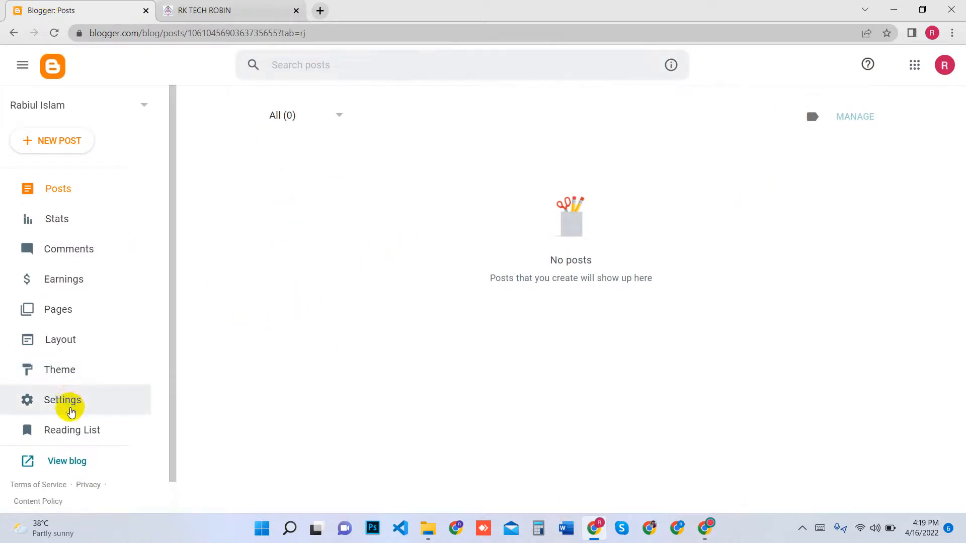
# Set the blog's description to "This is my tech website." in the basic settings and save it
pyautogui.click(73, 399)
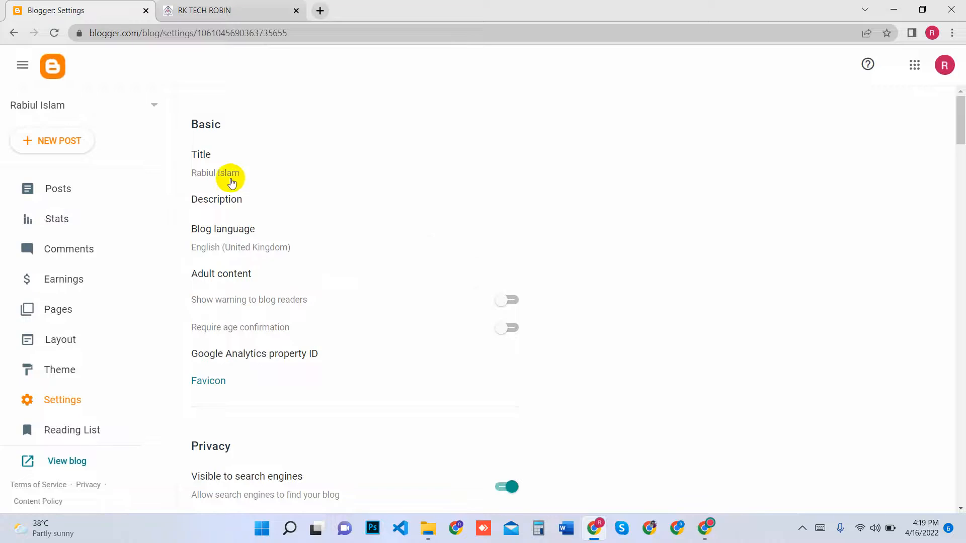
pyautogui.click(242, 200)
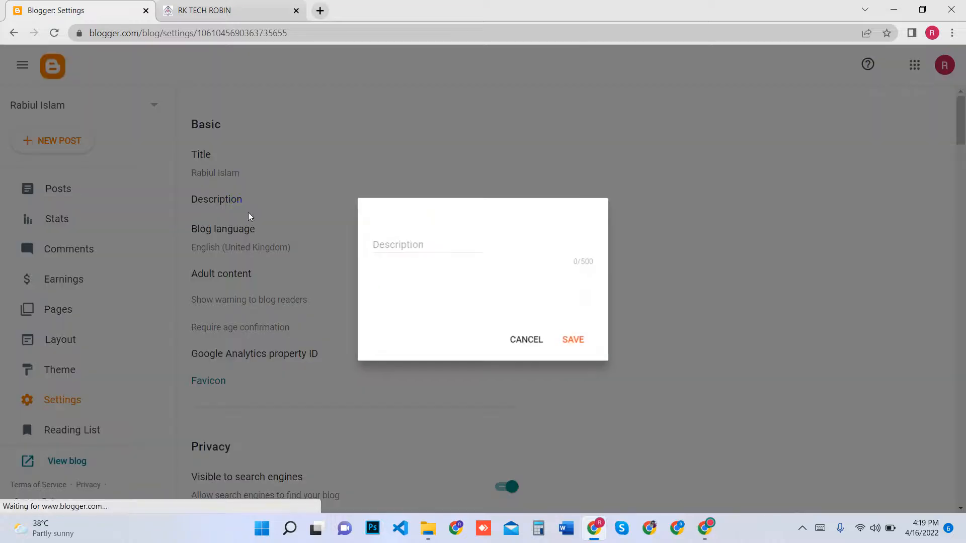
pyautogui.click(421, 274)
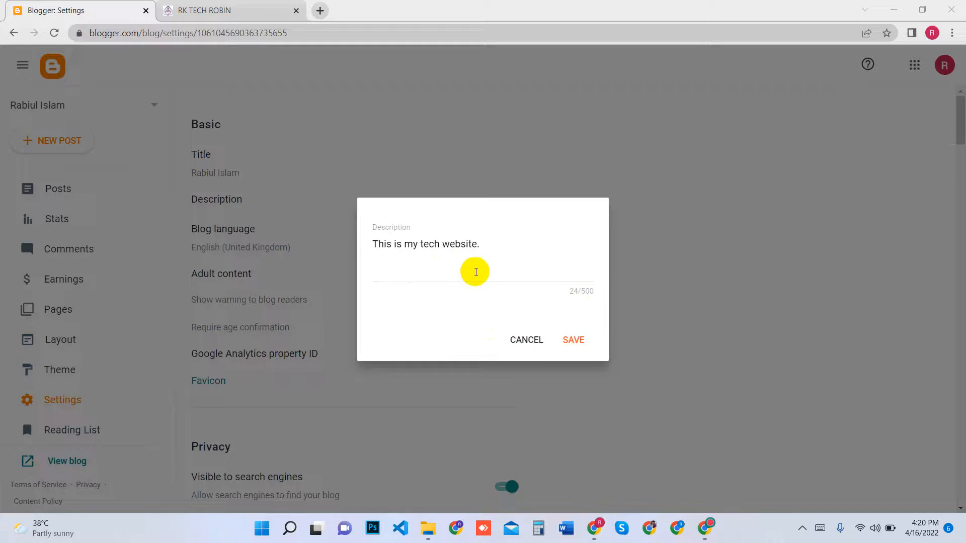
pyautogui.click(575, 341)
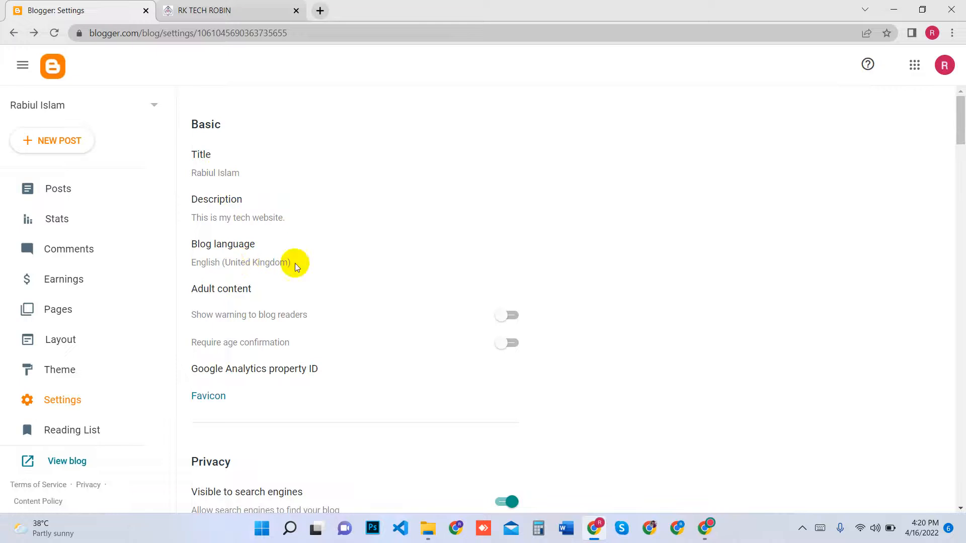
# Set the maximum number of posts shown on the main page to 10 and save it
pyautogui.scroll(-3, 257, 264)
pyautogui.scroll(-6, 346, 269)
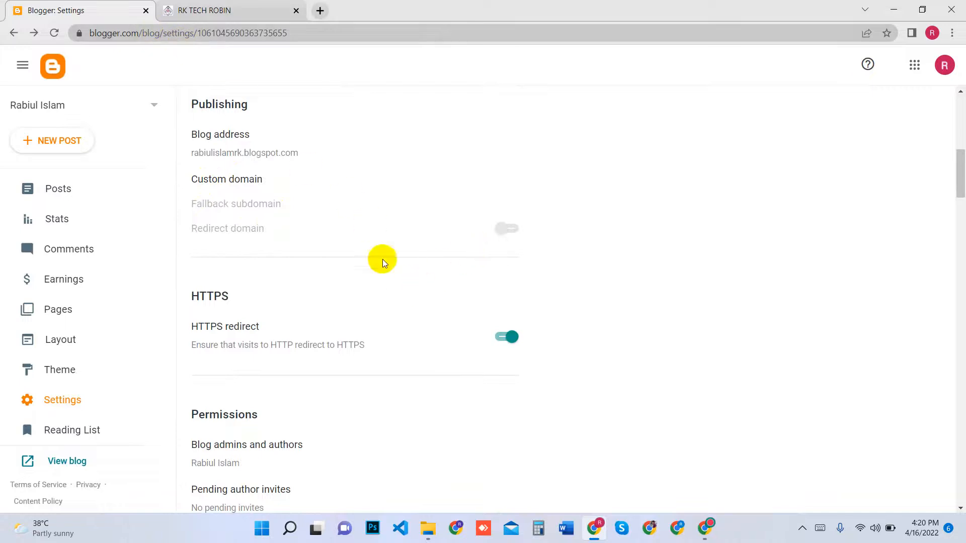
pyautogui.scroll(-4, 265, 235)
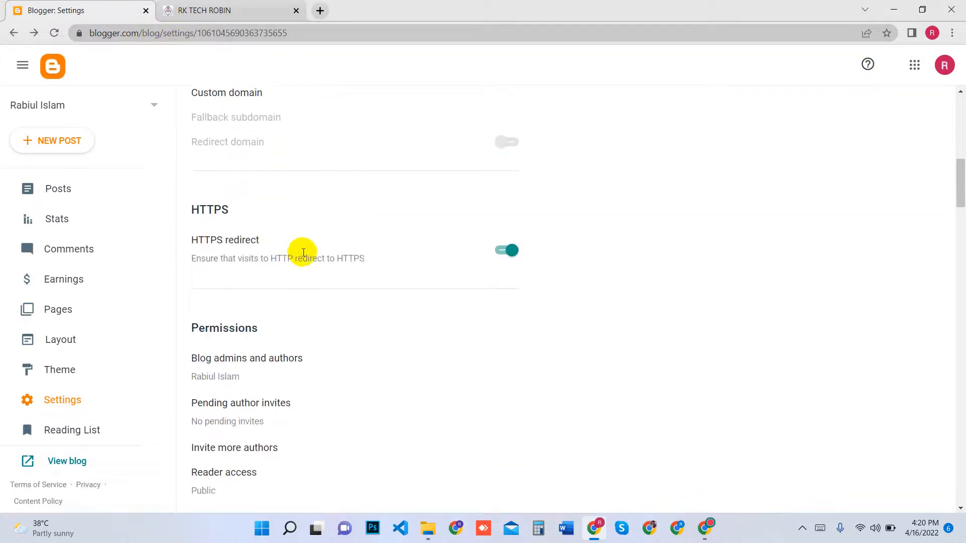
pyautogui.scroll(-6, 336, 279)
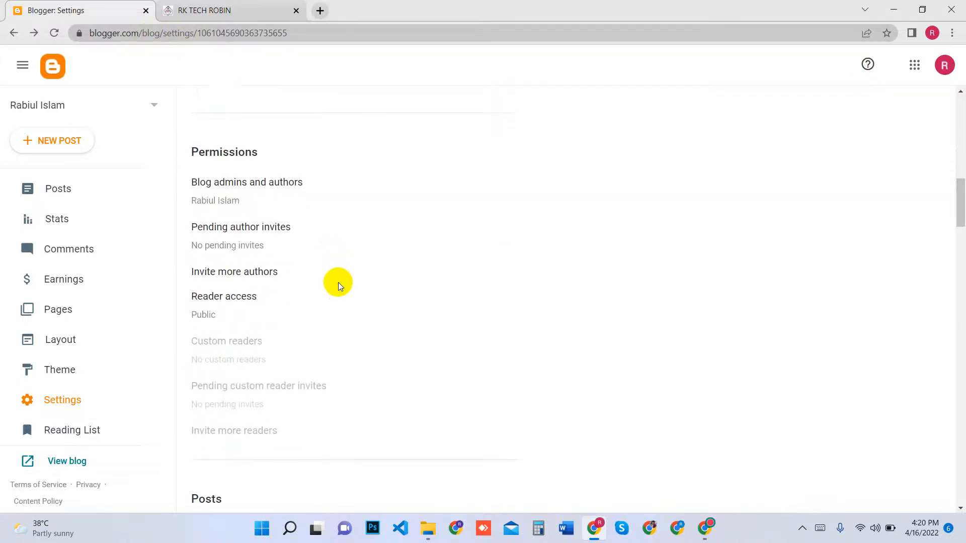
pyautogui.scroll(-1, 338, 282)
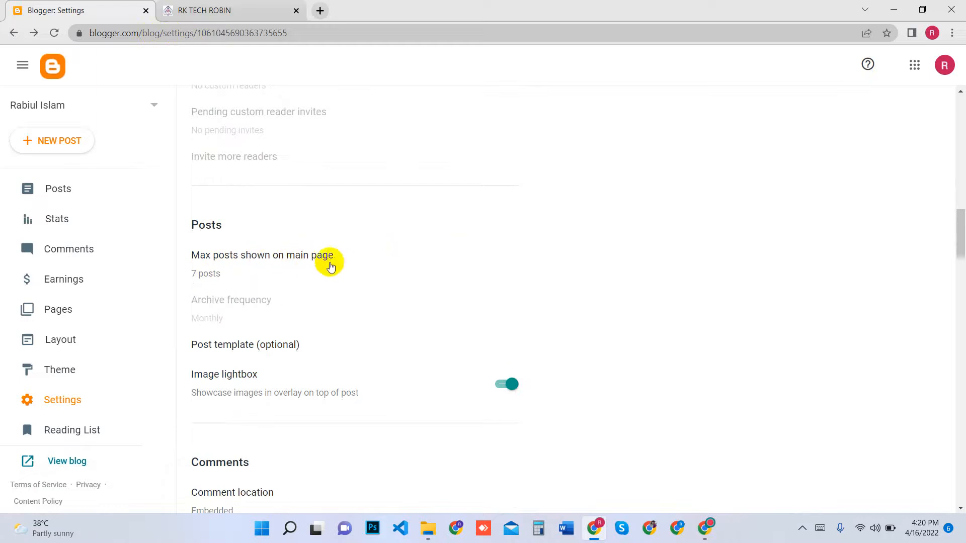
pyautogui.click(284, 263)
pyautogui.doubleClick(433, 255)
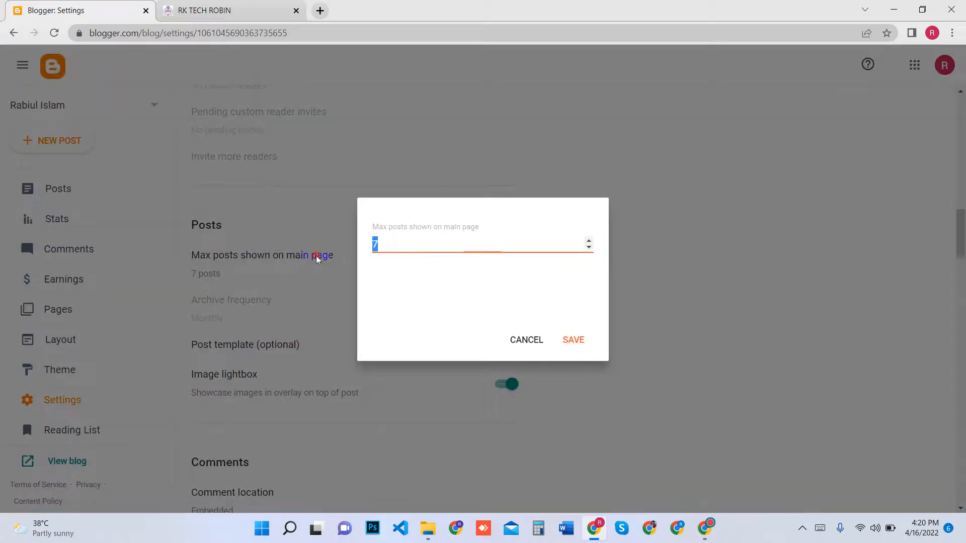
pyautogui.write('10')
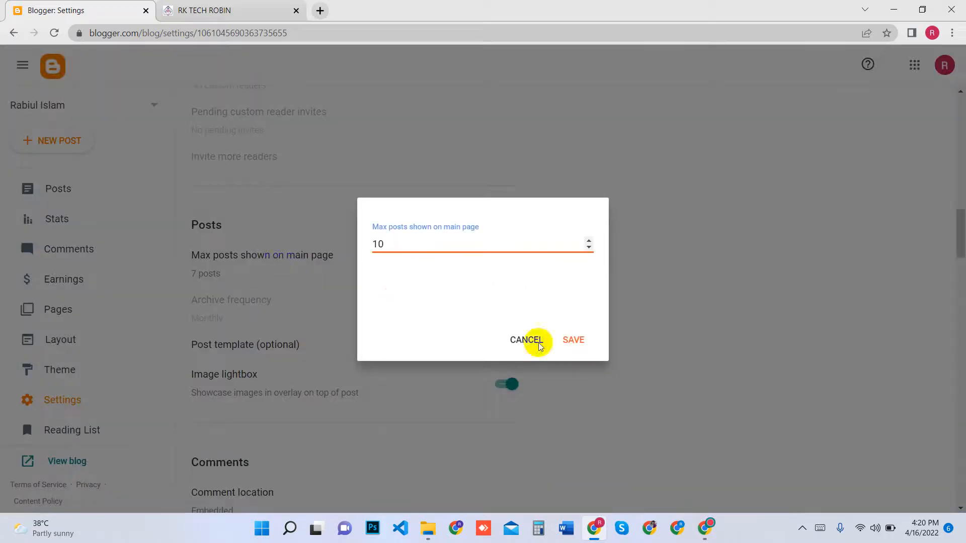
pyautogui.click(574, 342)
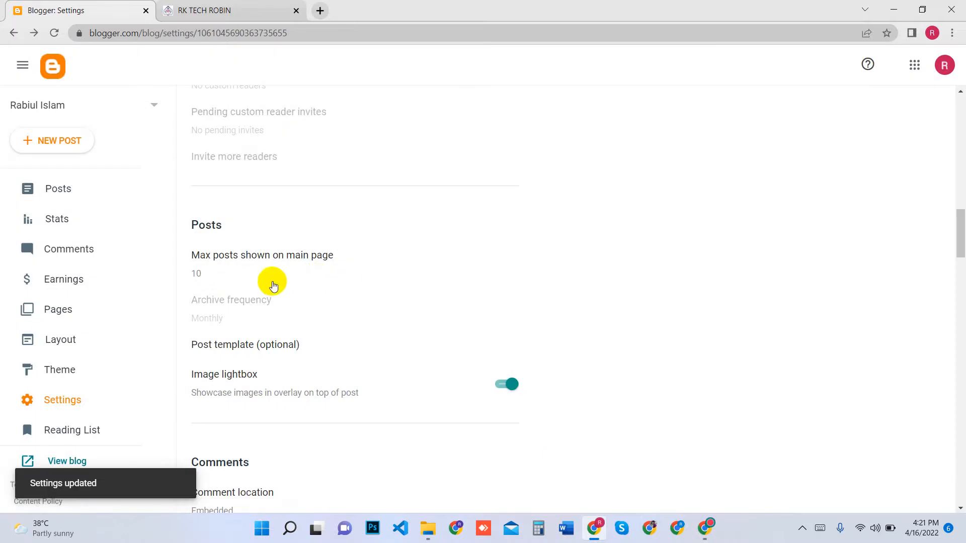
# Review the blog's Comments and Email settings, continuing to the Formatting section
pyautogui.scroll(-3, 302, 277)
pyautogui.scroll(-5, 327, 286)
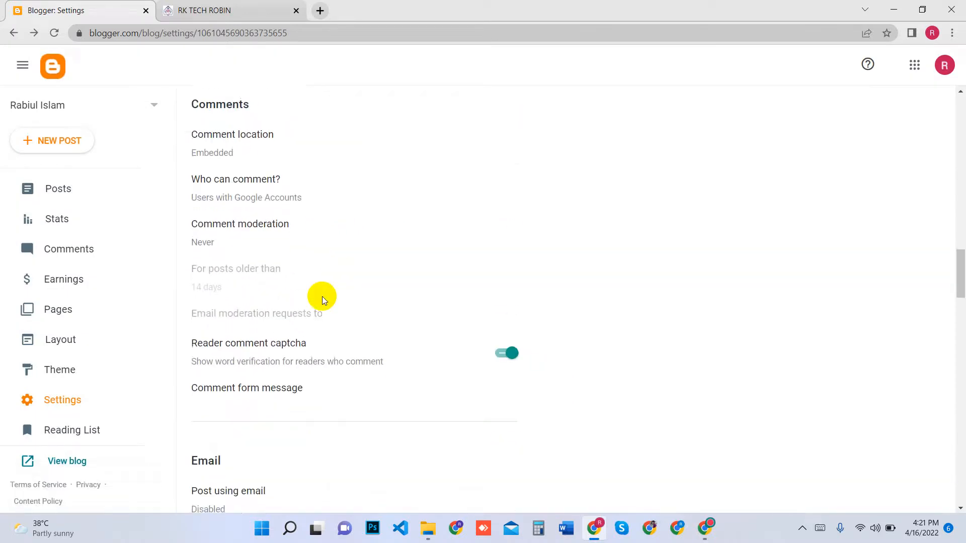
pyautogui.scroll(-3, 323, 297)
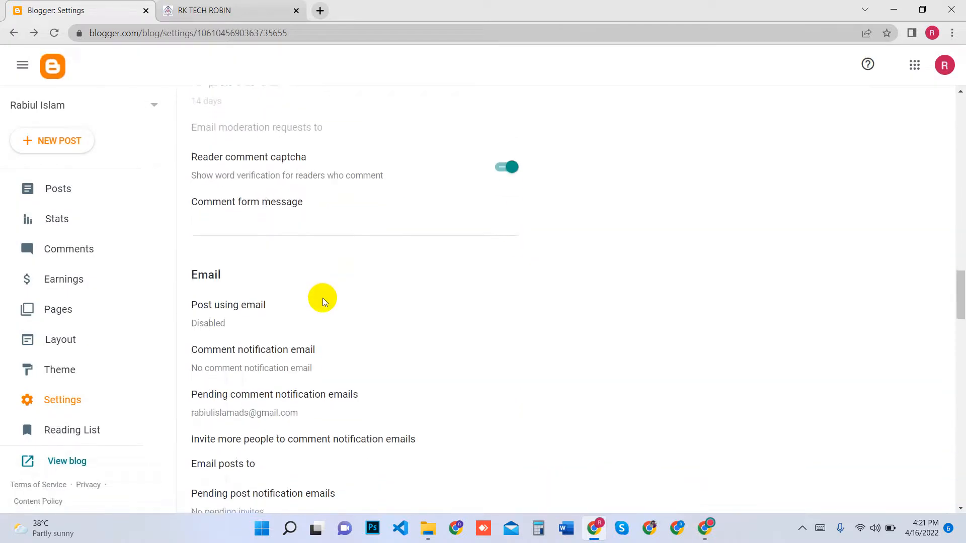
pyautogui.scroll(5, 323, 299)
pyautogui.scroll(2, 322, 298)
pyautogui.scroll(-9, 322, 298)
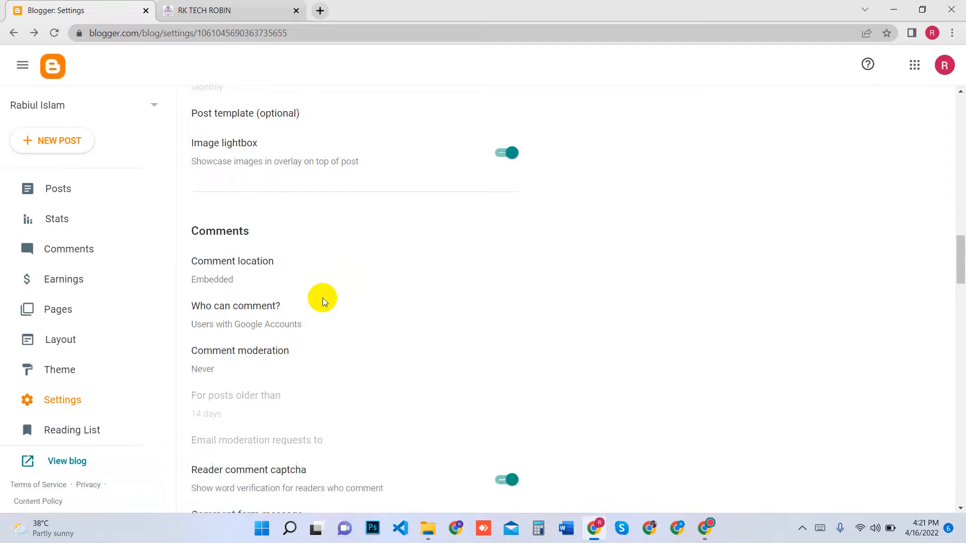
pyautogui.scroll(-5, 322, 298)
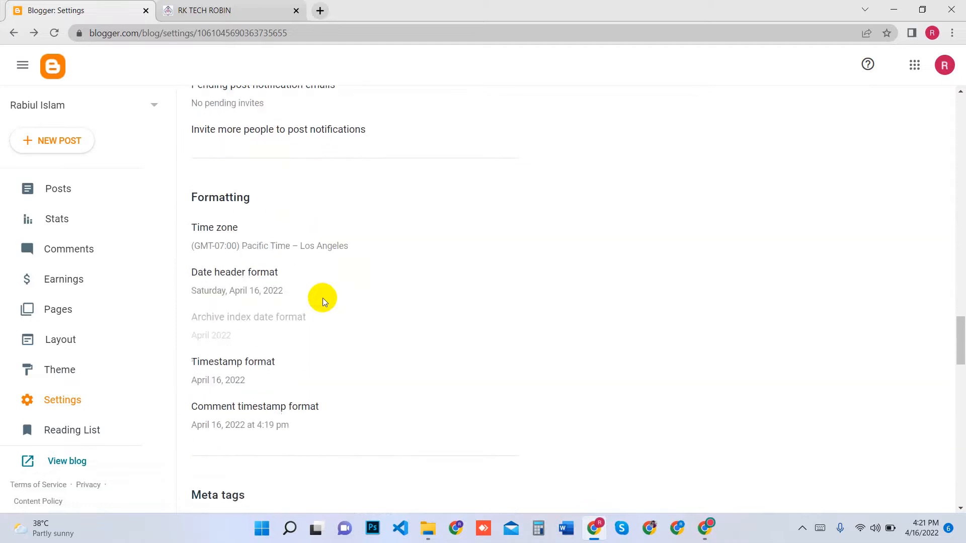
# Set the blog's time zone to (GMT+06:00) Bangladesh Standard Time – Dhaka in the Formatting settings and save it
pyautogui.click(262, 242)
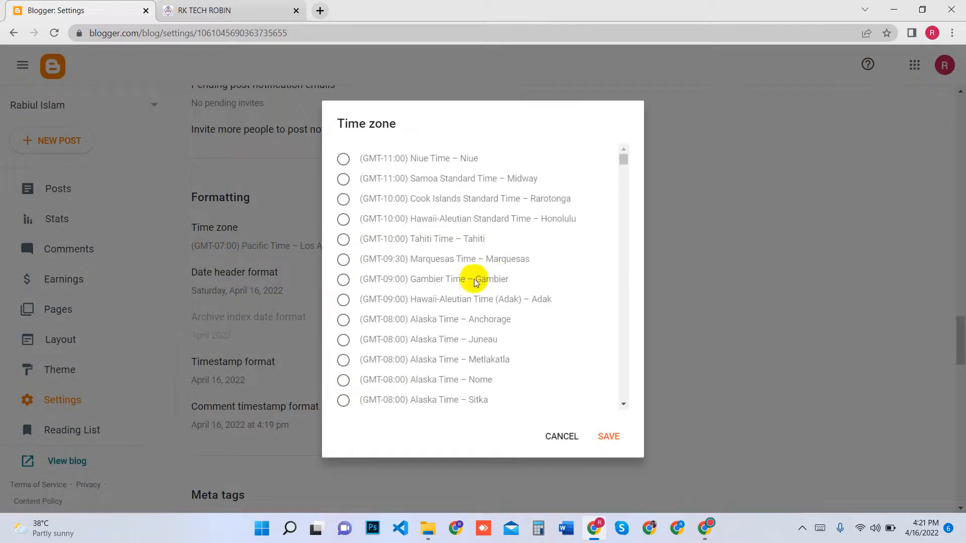
pyautogui.scroll(-14, 448, 297)
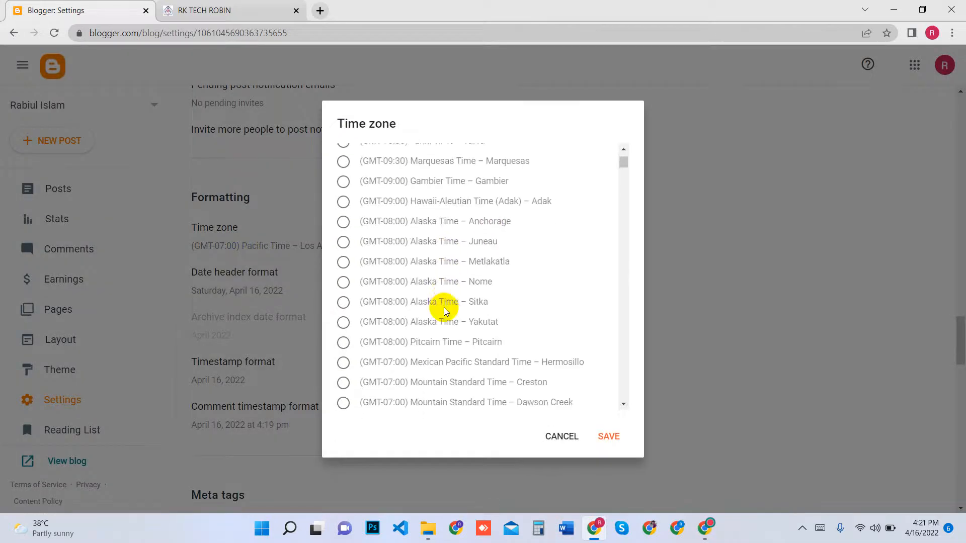
pyautogui.scroll(-10, 410, 363)
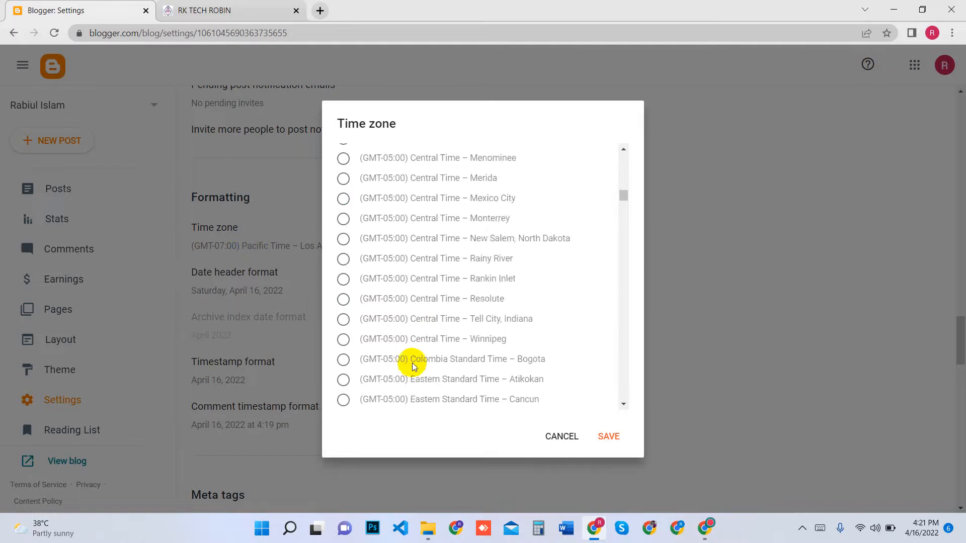
pyautogui.scroll(-12, 411, 366)
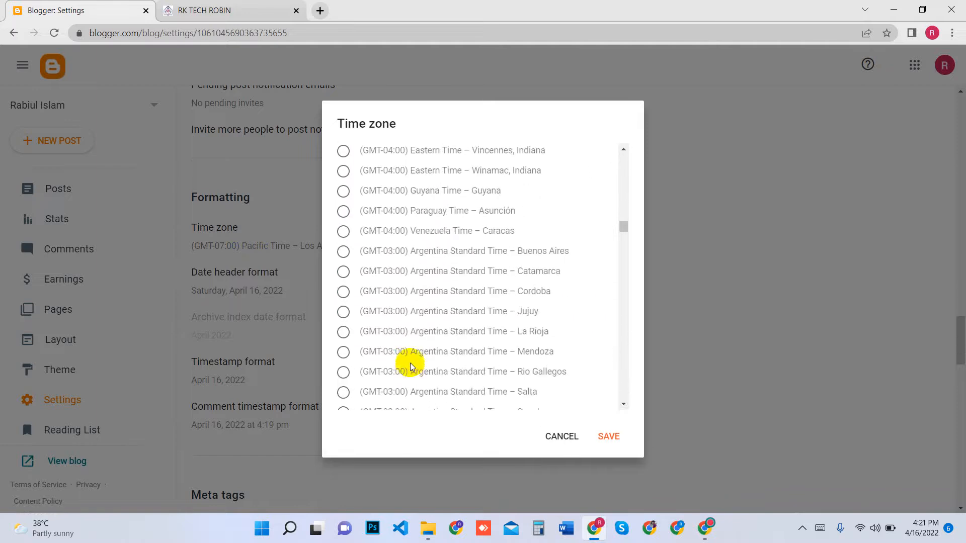
pyautogui.scroll(-5, 400, 331)
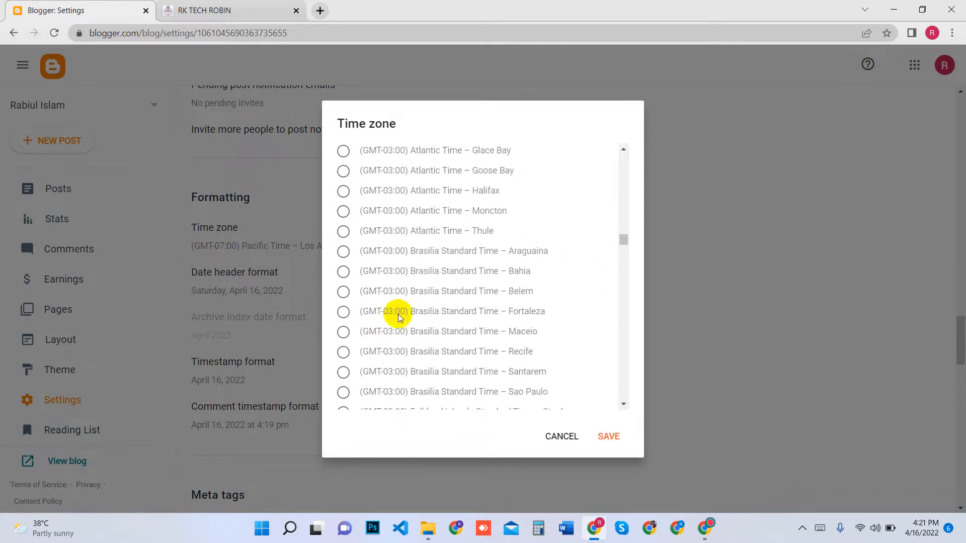
pyautogui.scroll(-15, 433, 342)
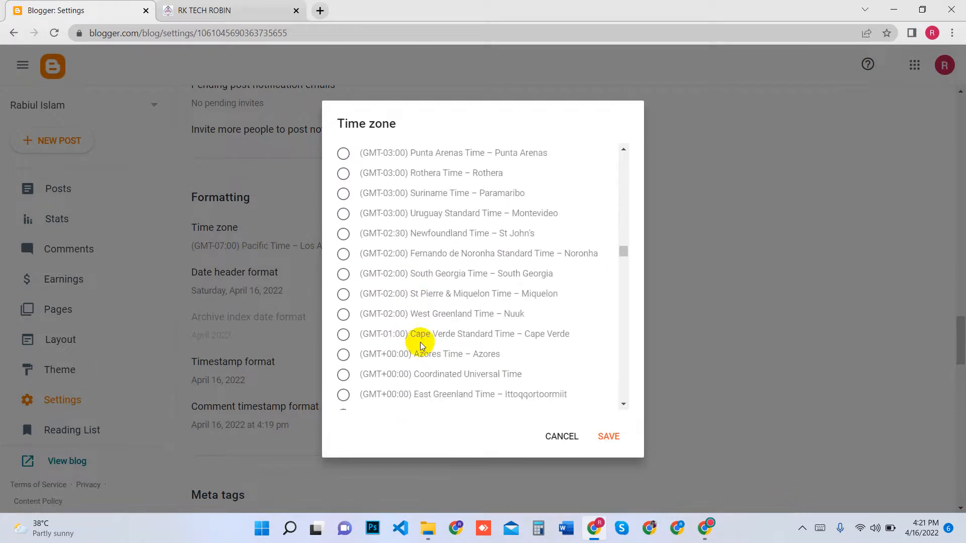
pyautogui.scroll(-15, 412, 345)
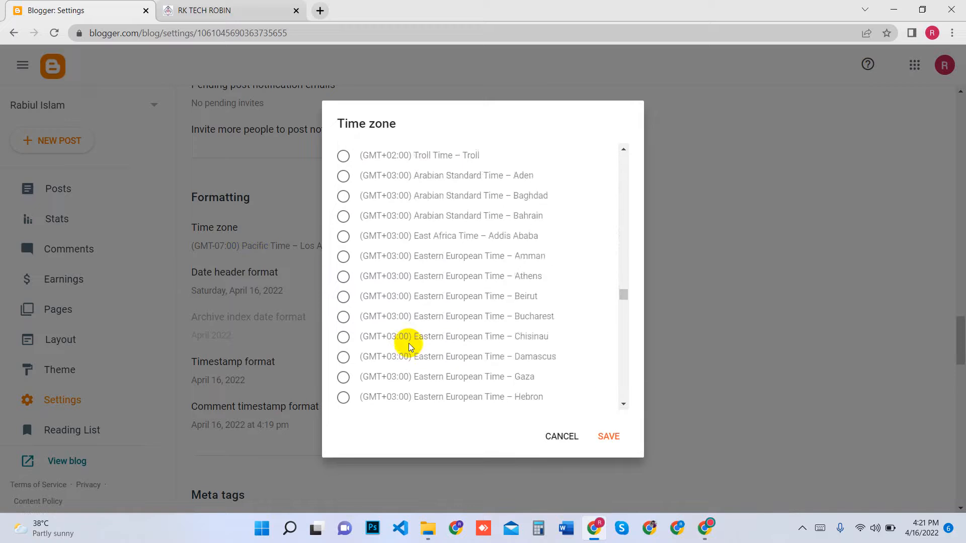
pyautogui.scroll(-10, 410, 347)
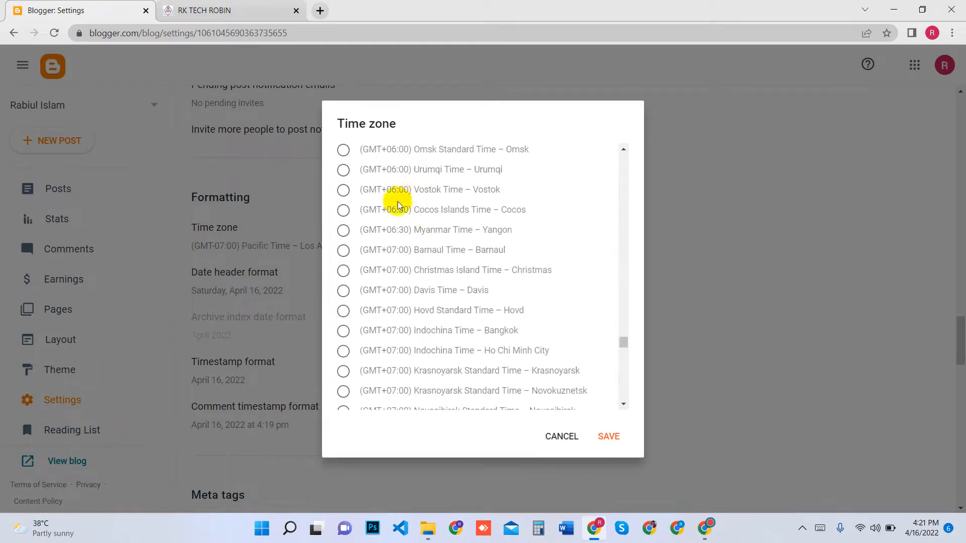
pyautogui.scroll(1, 400, 206)
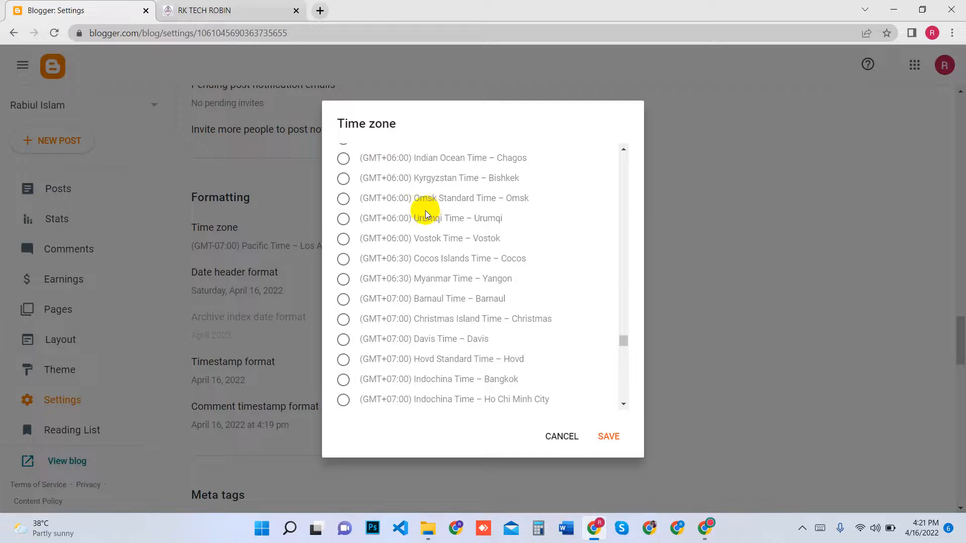
pyautogui.scroll(1, 417, 207)
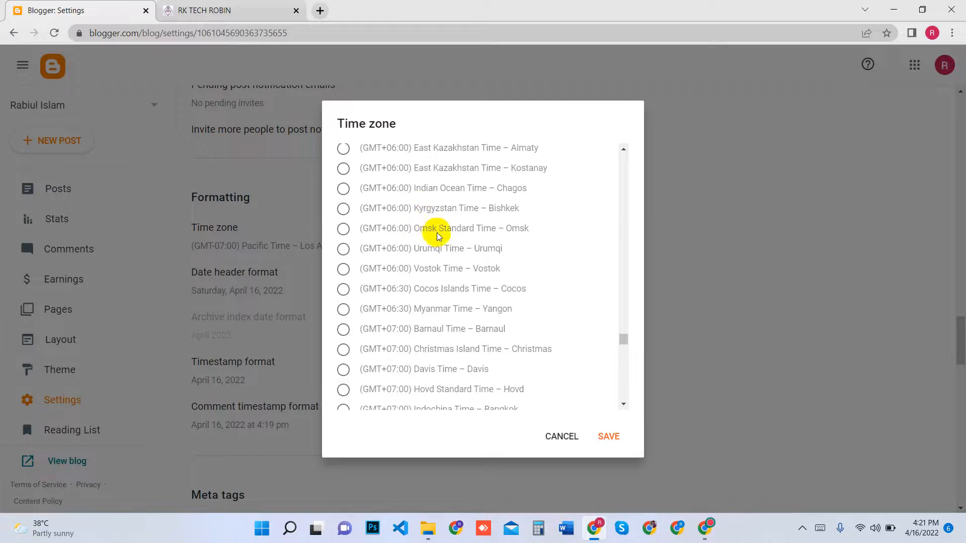
pyautogui.scroll(2, 432, 237)
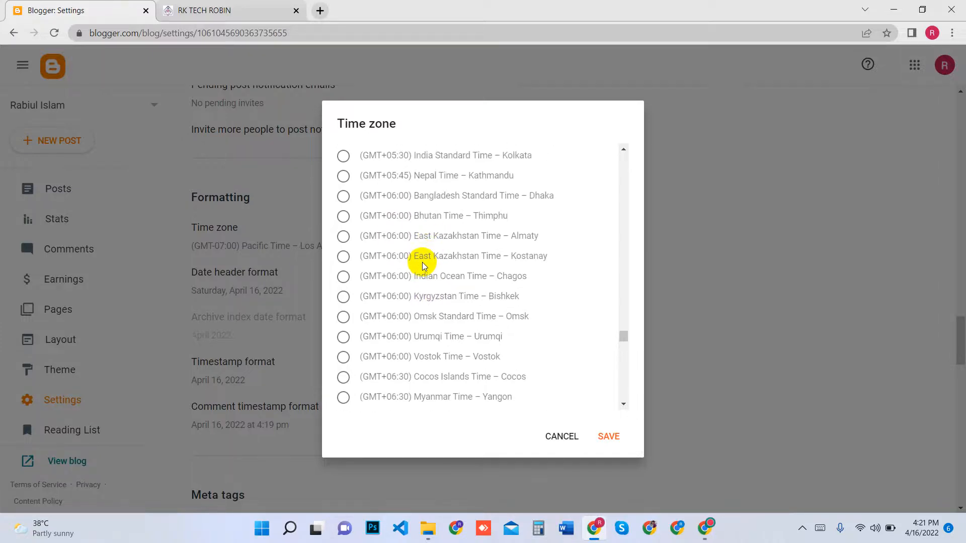
pyautogui.scroll(2, 421, 262)
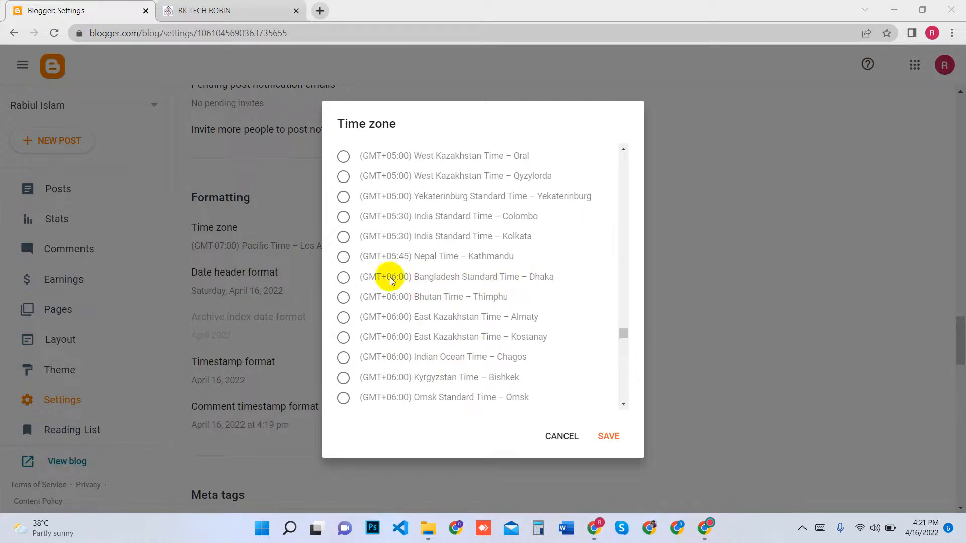
pyautogui.click(341, 280)
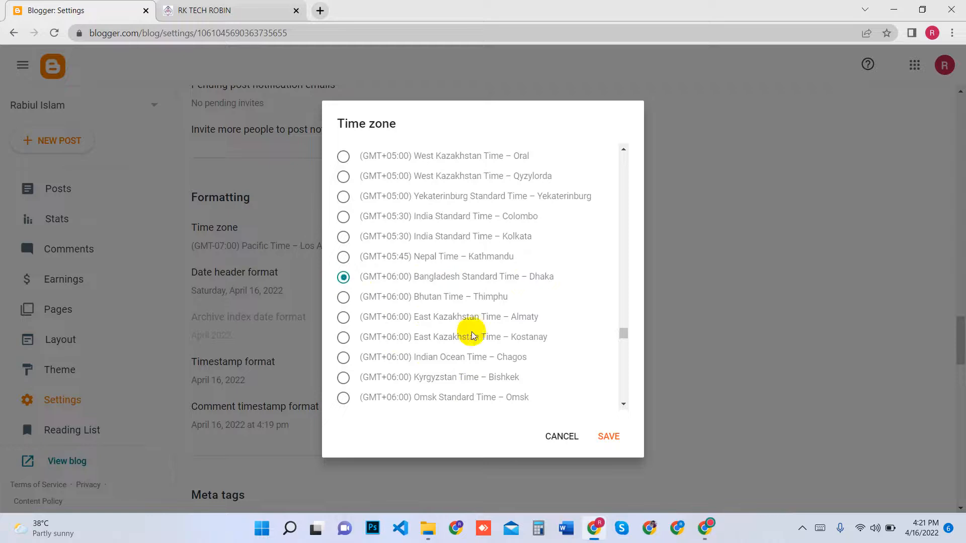
pyautogui.click(605, 435)
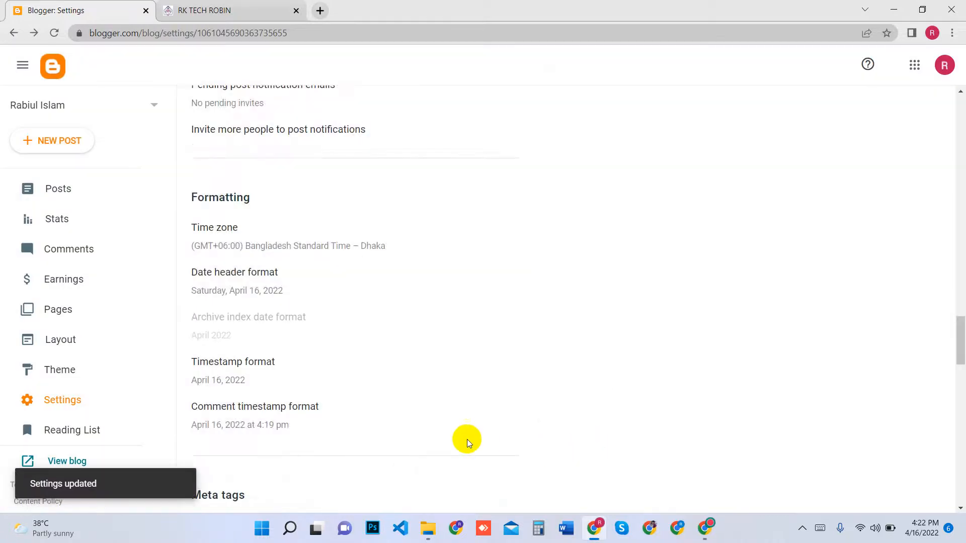
# Enable the search description under Meta tags, set it to "tech" and save it
pyautogui.scroll(-5, 453, 427)
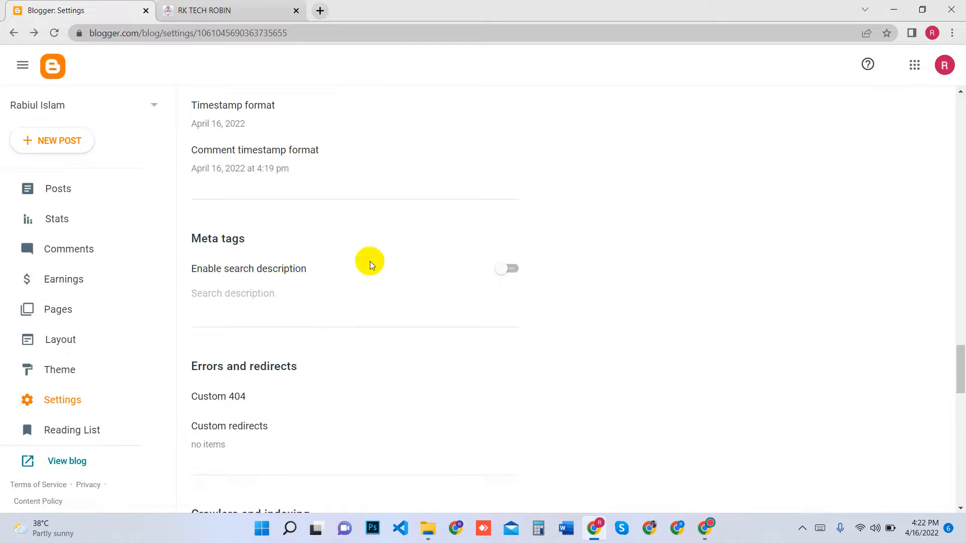
pyautogui.click(508, 272)
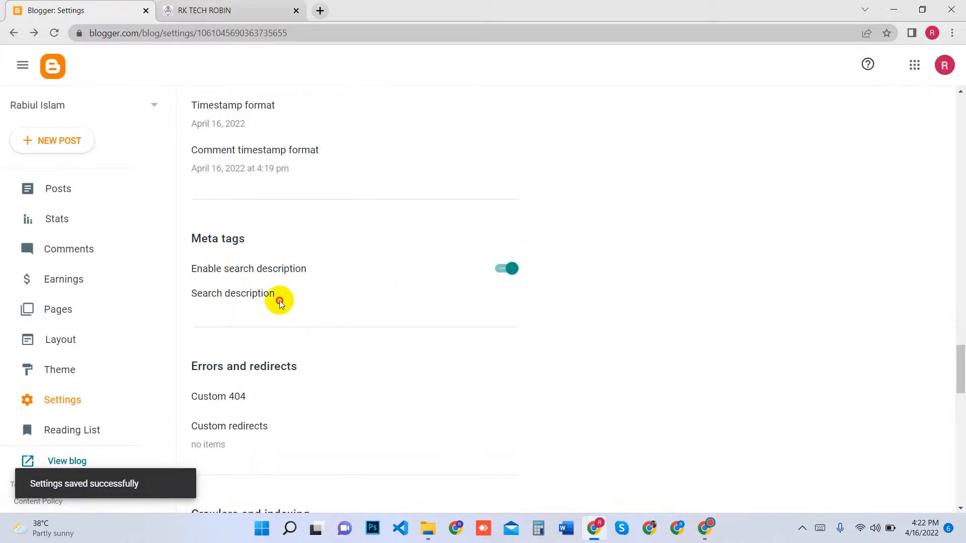
pyautogui.click(279, 300)
pyautogui.click(457, 273)
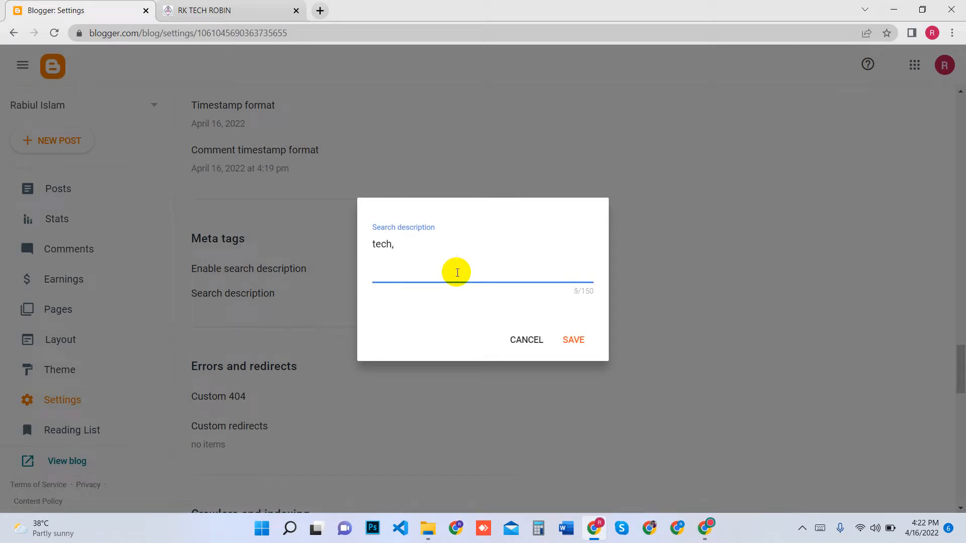
pyautogui.click(573, 338)
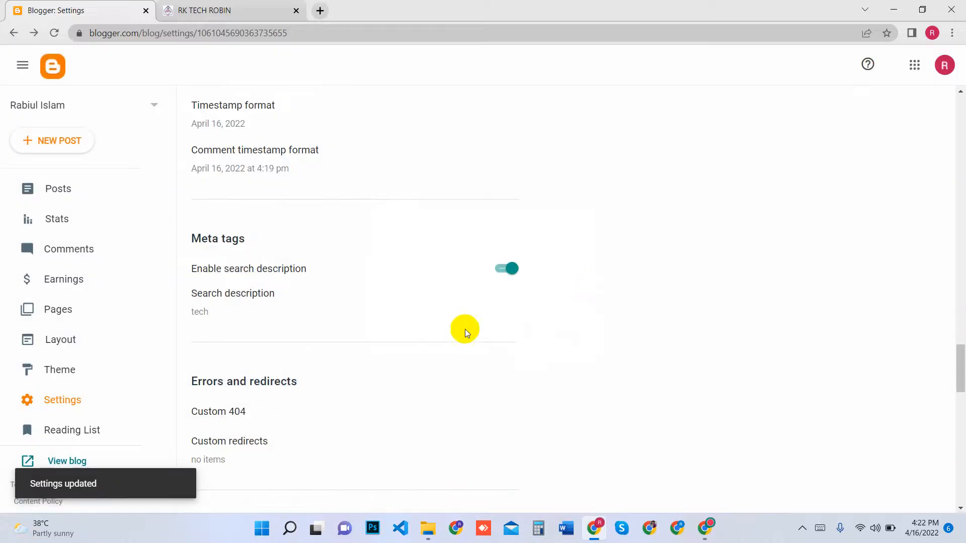
# Review the redirect, crawler, monetisation, feed and general settings, and look back over the earlier sections up to Basic
pyautogui.scroll(-6, 377, 342)
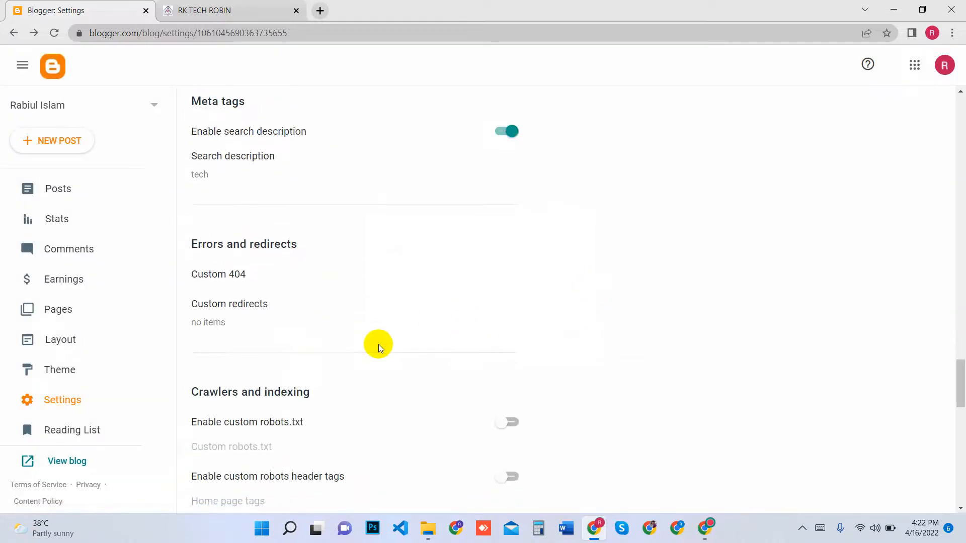
pyautogui.scroll(-3, 357, 376)
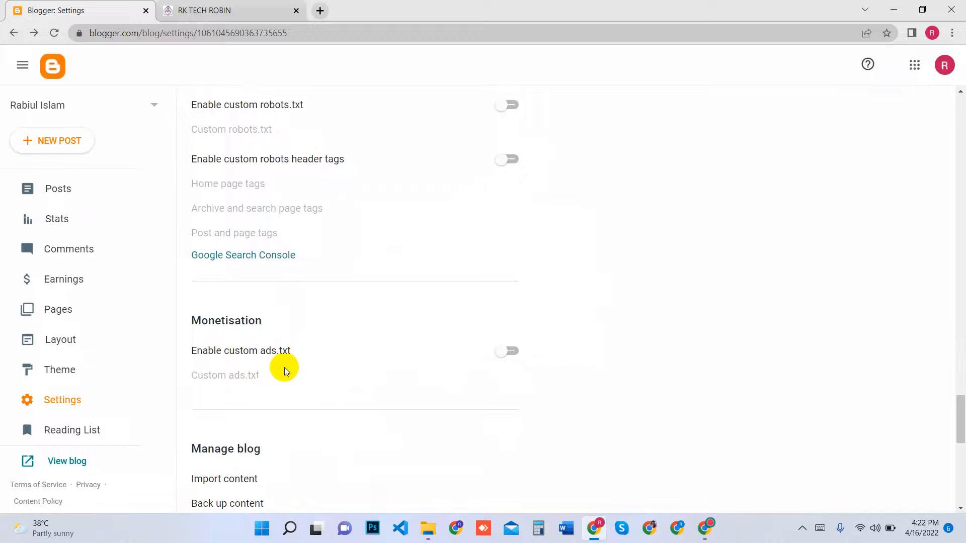
pyautogui.scroll(-12, 323, 293)
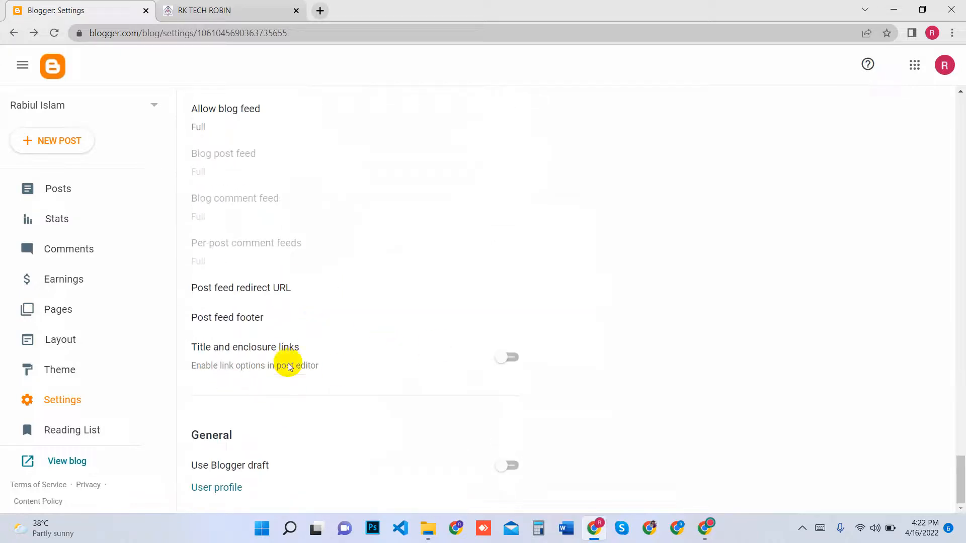
pyautogui.scroll(13, 352, 392)
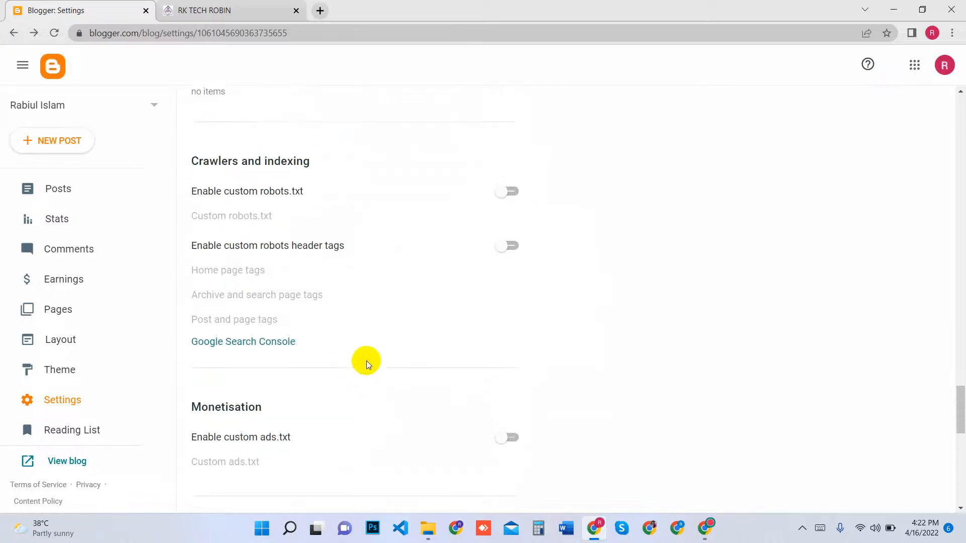
pyautogui.scroll(-2, 348, 380)
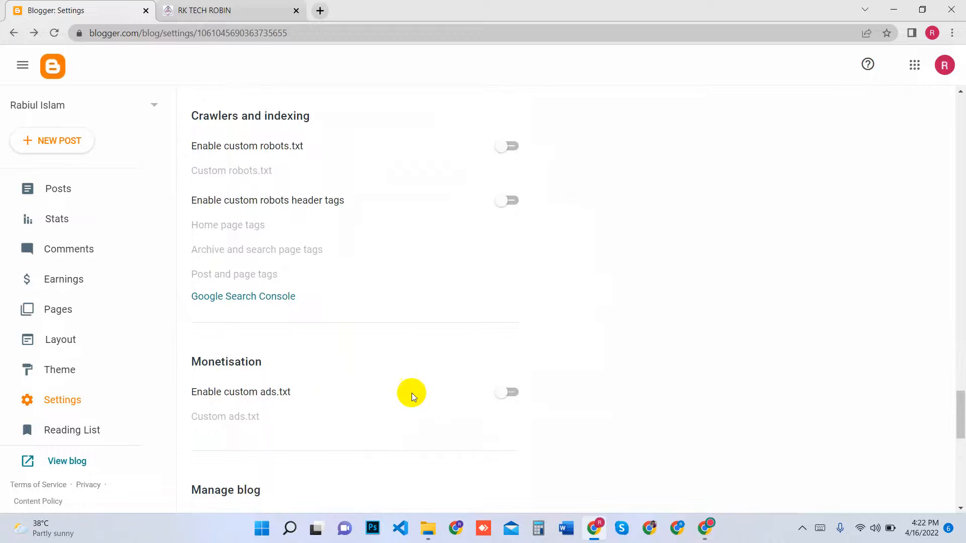
pyautogui.scroll(7, 412, 382)
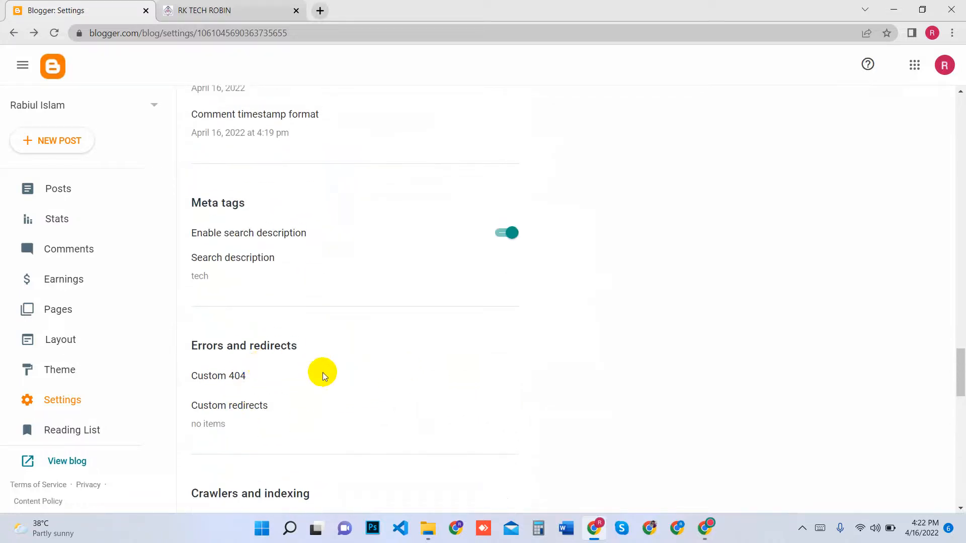
pyautogui.scroll(12, 323, 375)
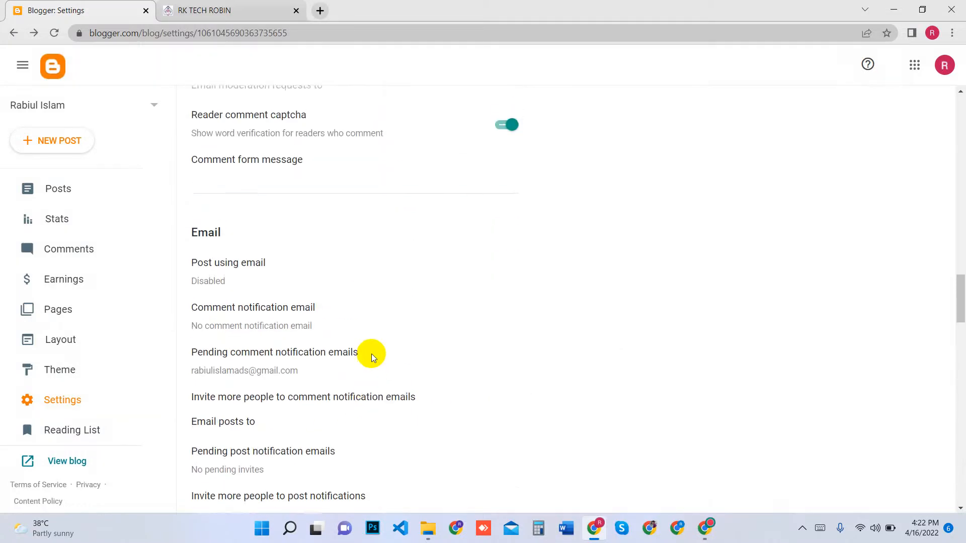
pyautogui.scroll(9, 371, 354)
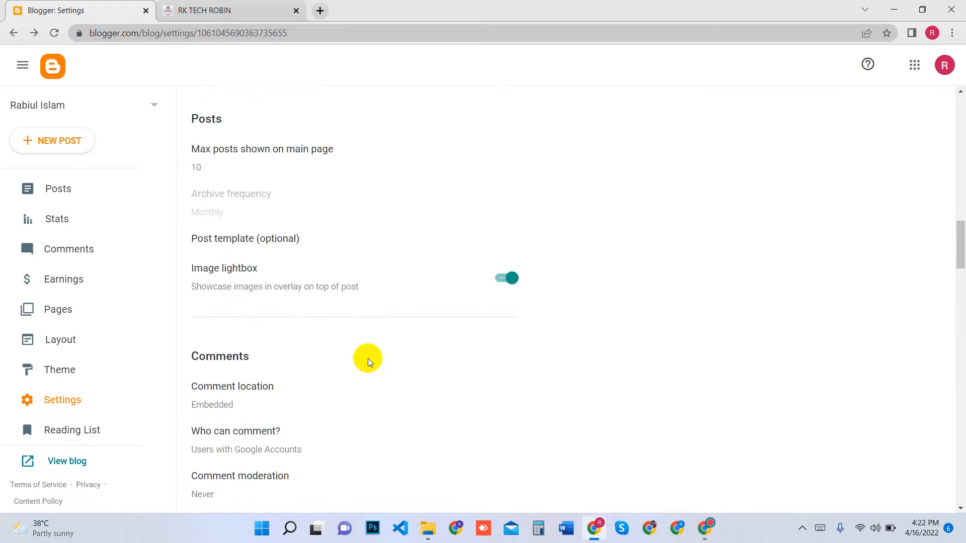
pyautogui.scroll(11, 358, 366)
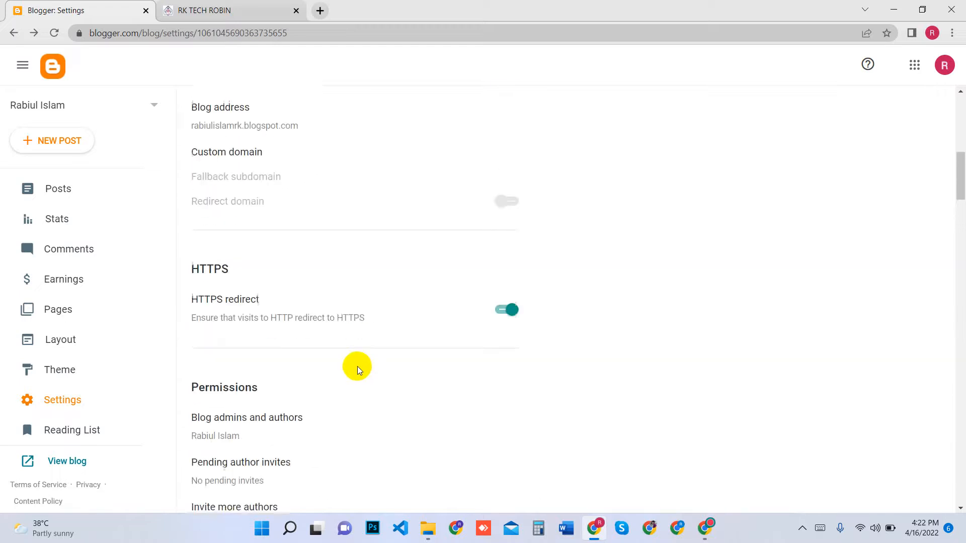
pyautogui.scroll(5, 357, 366)
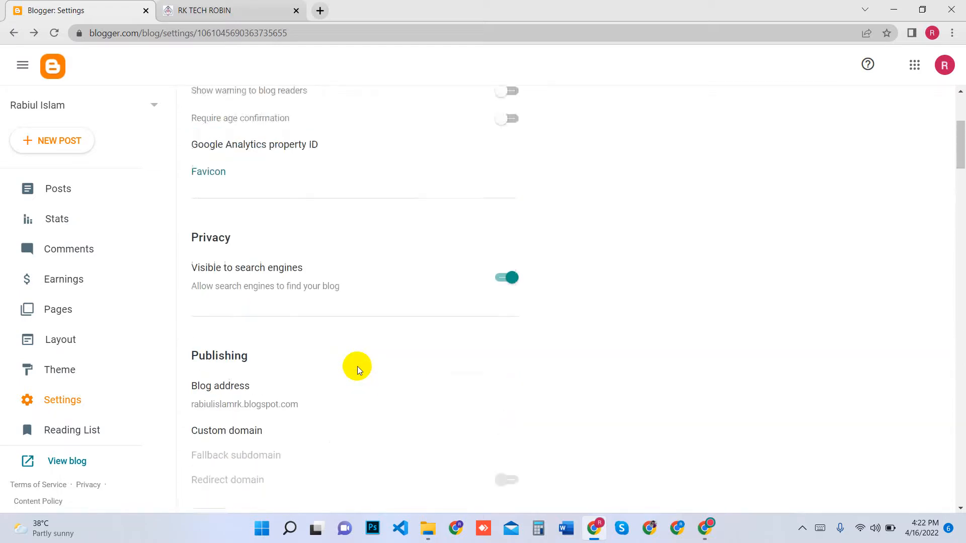
pyautogui.scroll(4, 357, 370)
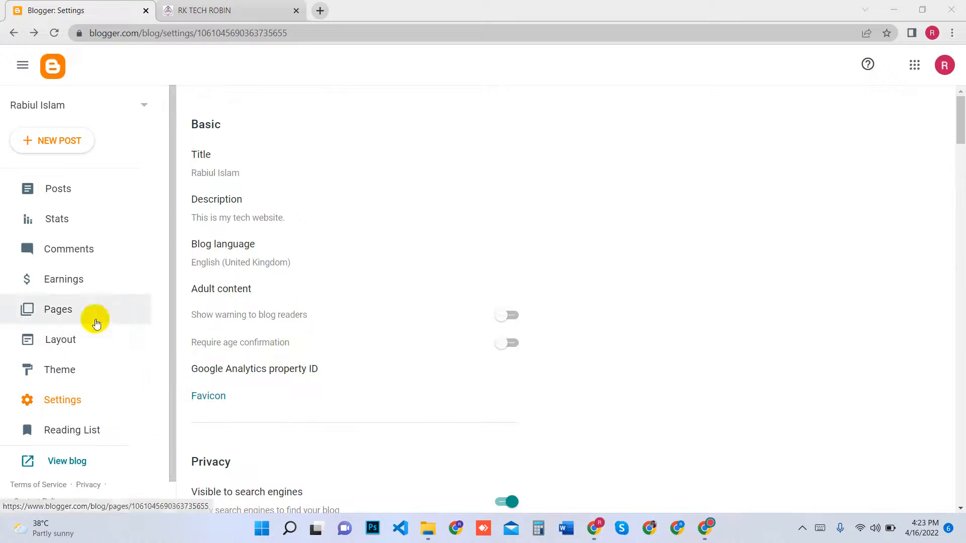
# Create a new blog post and paste "ফ্রিল্যান্সিং অথবা আউটসোর্সিং এর মাধ্যমে ঘরে বসে আয়" as its title
pyautogui.click(59, 189)
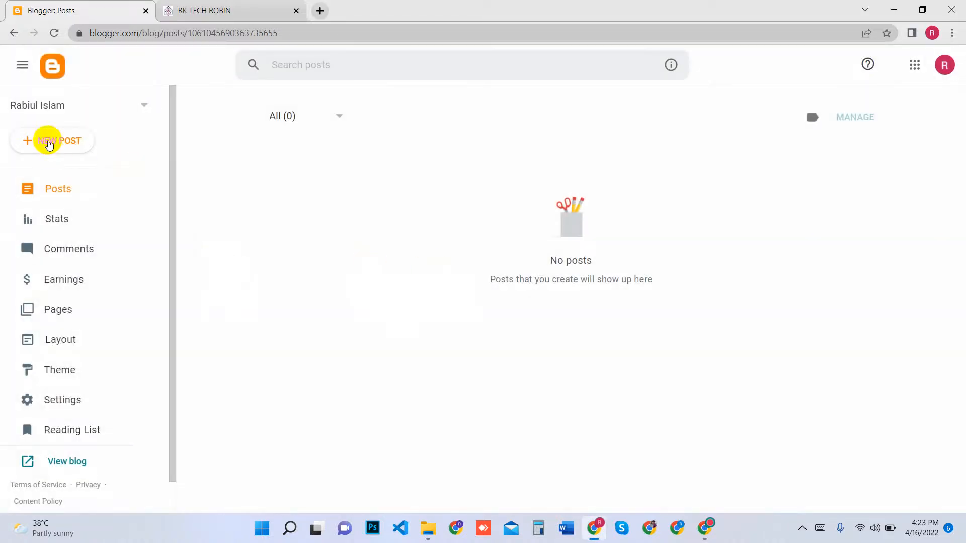
pyautogui.click(42, 143)
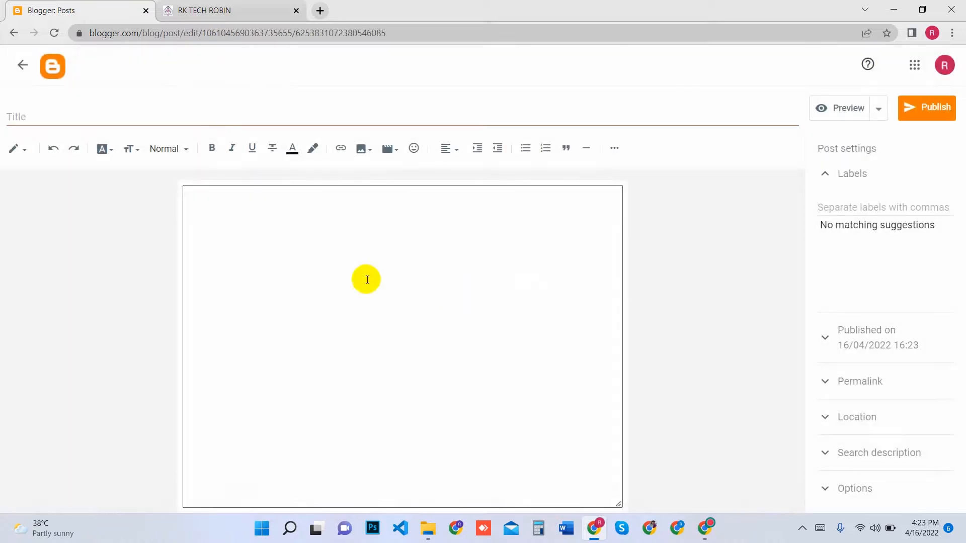
pyautogui.click(218, 117)
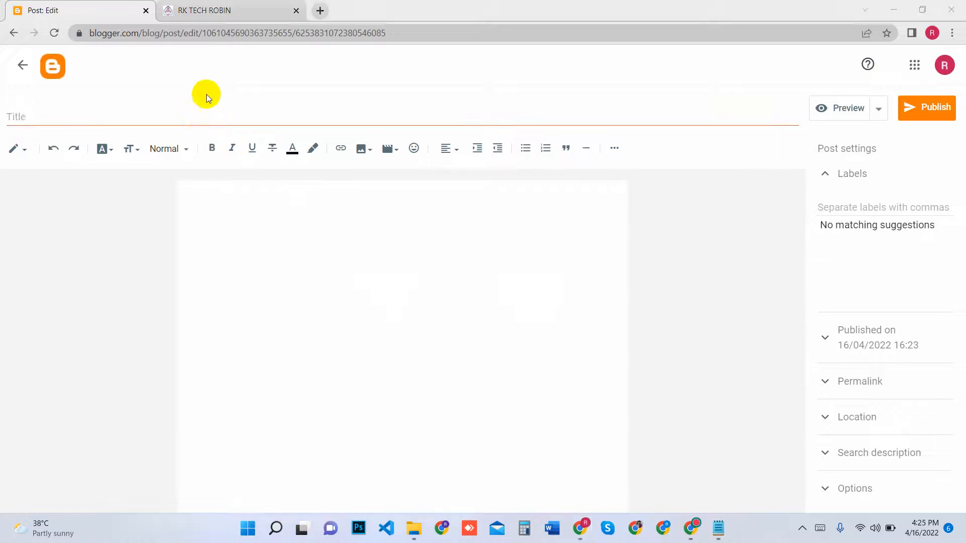
pyautogui.click(203, 109)
pyautogui.write('ফ্রিল্যান্সিং অথবা আউটসোর্সিং এর মাধ্যমে ঘরে বসে আয়')
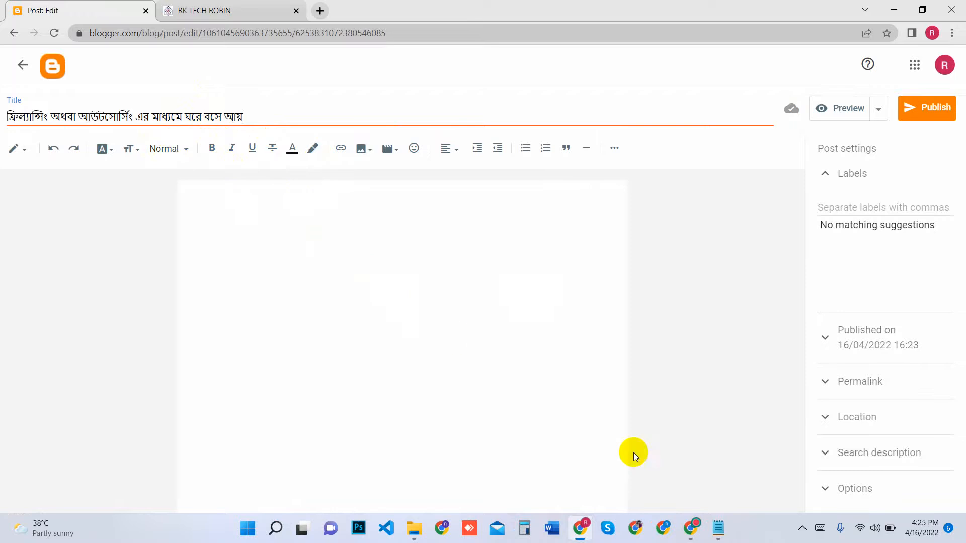
# Copy the text from "RK TECH ROBIN" through the first "freelance jobs," in the freelancer acu Notepad file and paste it into the post body
pyautogui.click(717, 528)
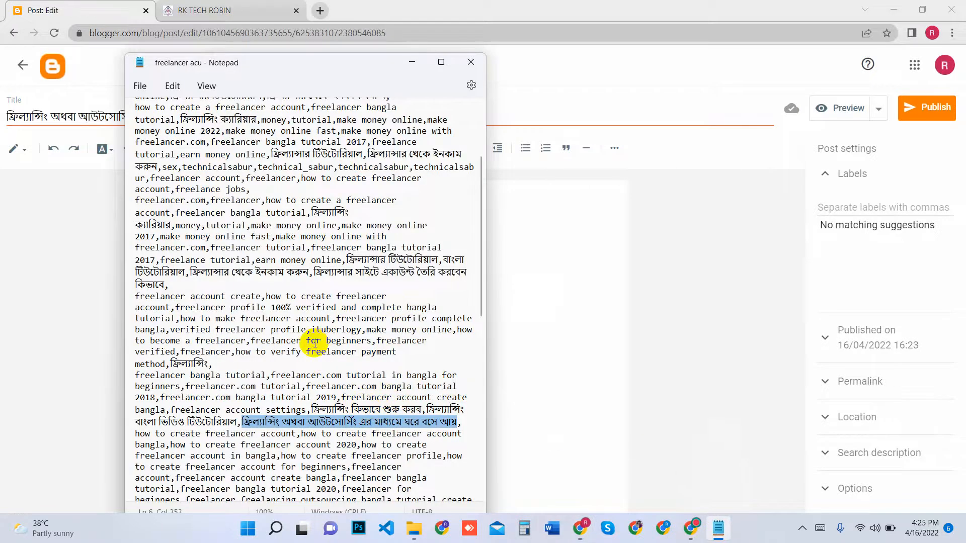
pyautogui.scroll(4, 315, 342)
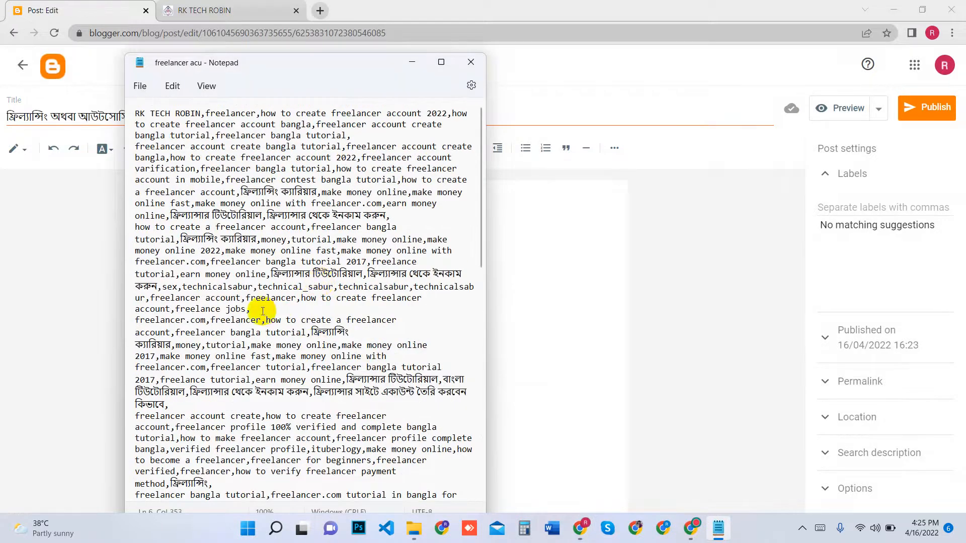
pyautogui.moveTo(250, 309); pyautogui.dragTo(110, 116)
pyautogui.hotkey('ctrl', 'c')
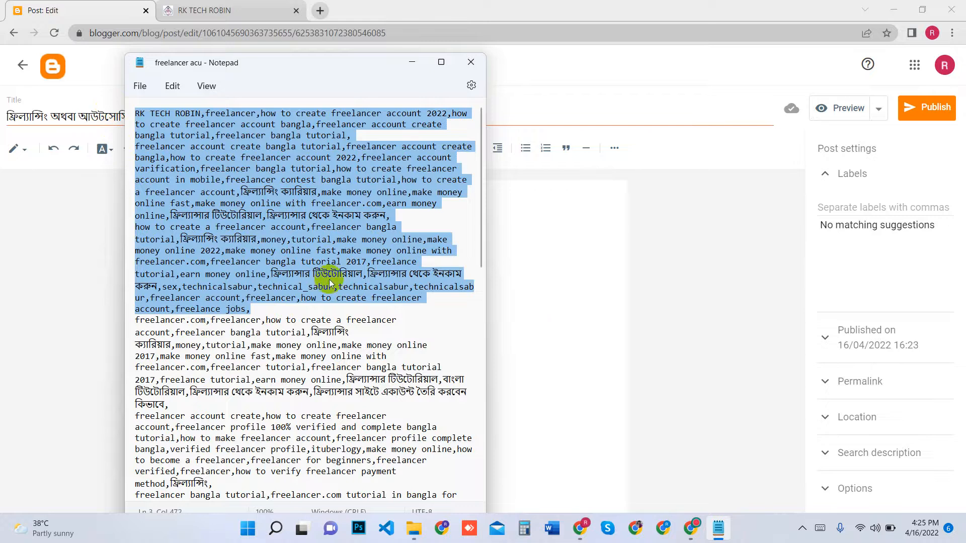
pyautogui.click(528, 284)
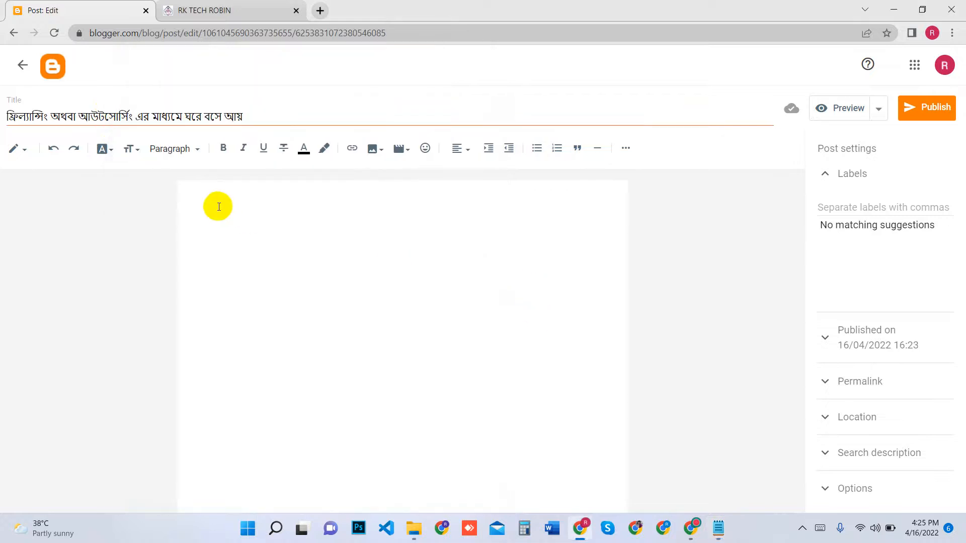
pyautogui.hotkey('ctrl', 'v')
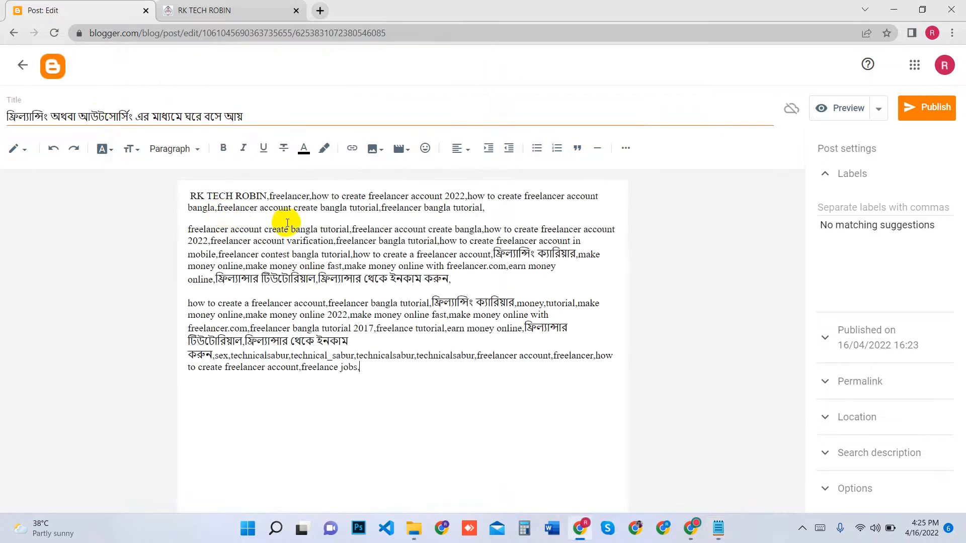
# Put "RK TECH ROBIN" on its own line at the start of the post and remove its trailing comma
pyautogui.click(268, 196)
pyautogui.press('Return')
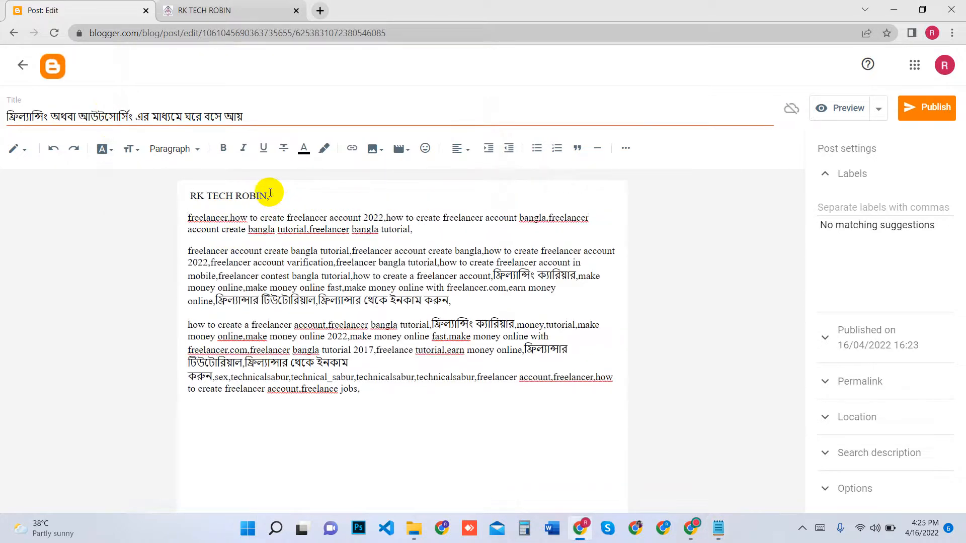
pyautogui.click(269, 196)
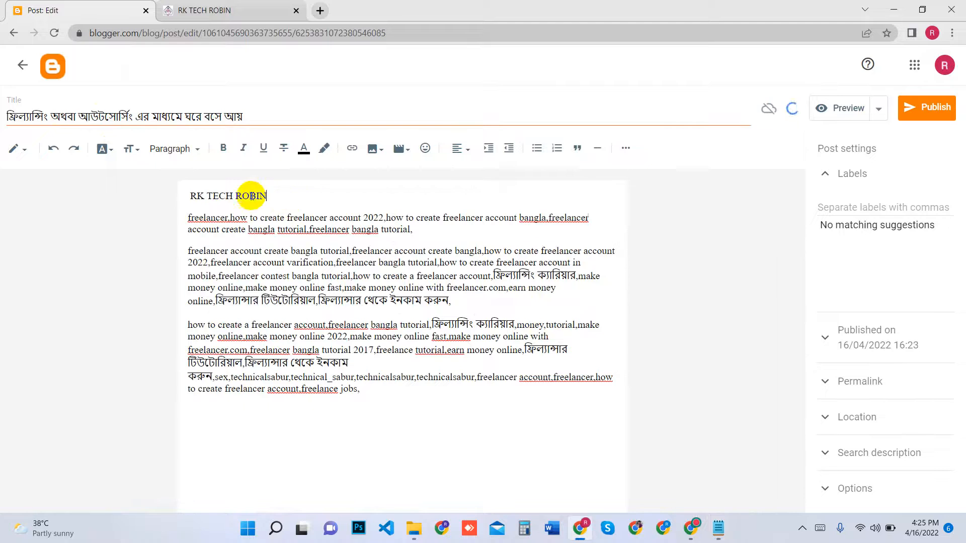
pyautogui.press('BackSpace')
# Set the font of the "RK TECH ROBIN" line to Verdana
pyautogui.moveTo(269, 196); pyautogui.dragTo(187, 194)
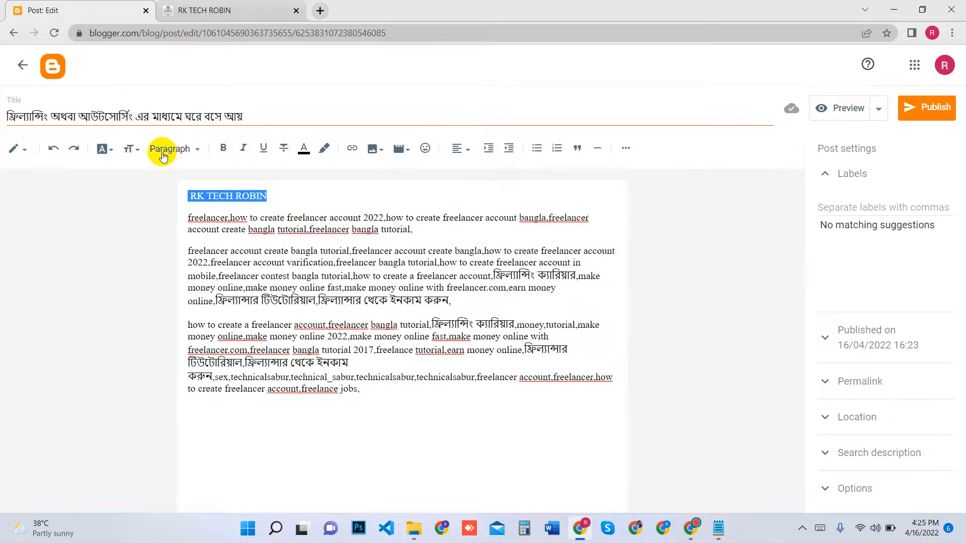
pyautogui.click(103, 149)
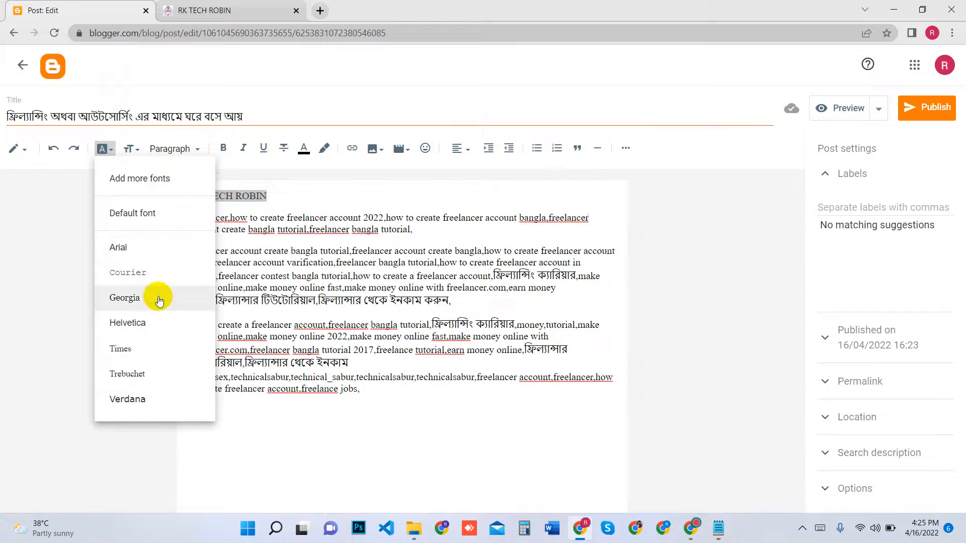
pyautogui.click(140, 399)
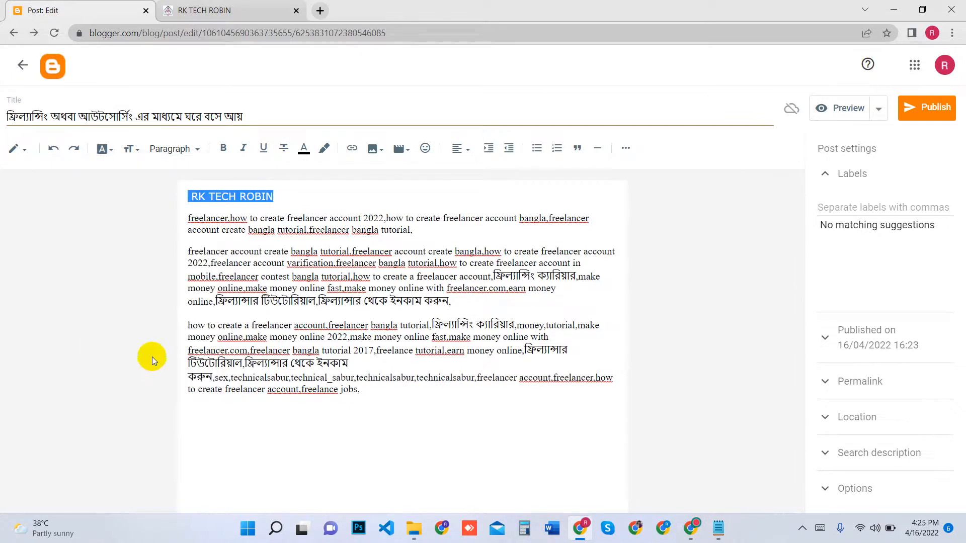
pyautogui.click(306, 200)
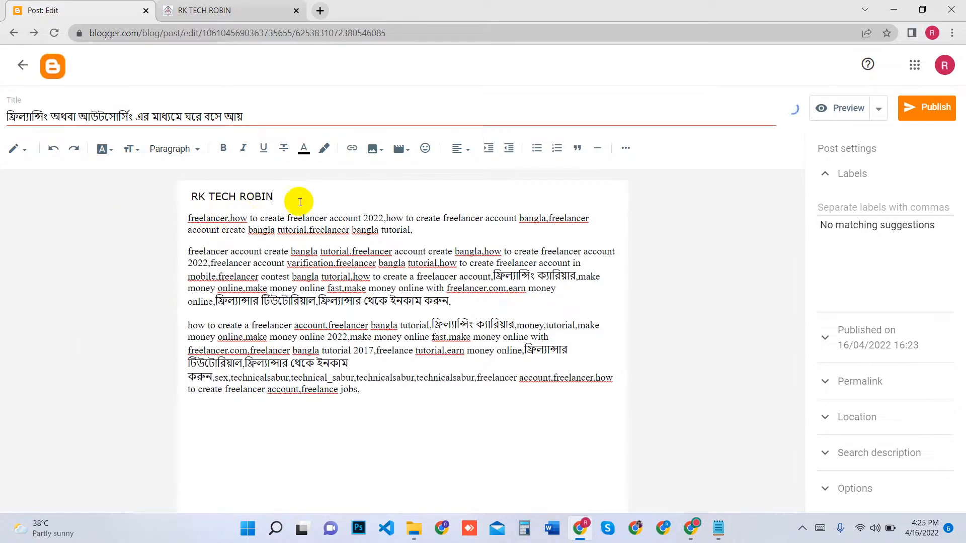
# Set the font size of the "RK TECH ROBIN" line to Medium
pyautogui.moveTo(287, 198); pyautogui.dragTo(190, 195)
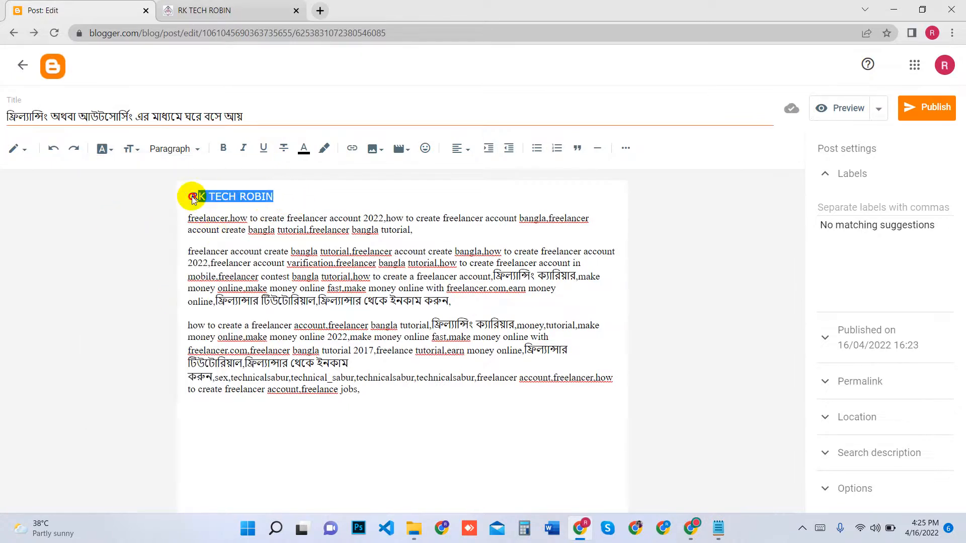
pyautogui.click(130, 149)
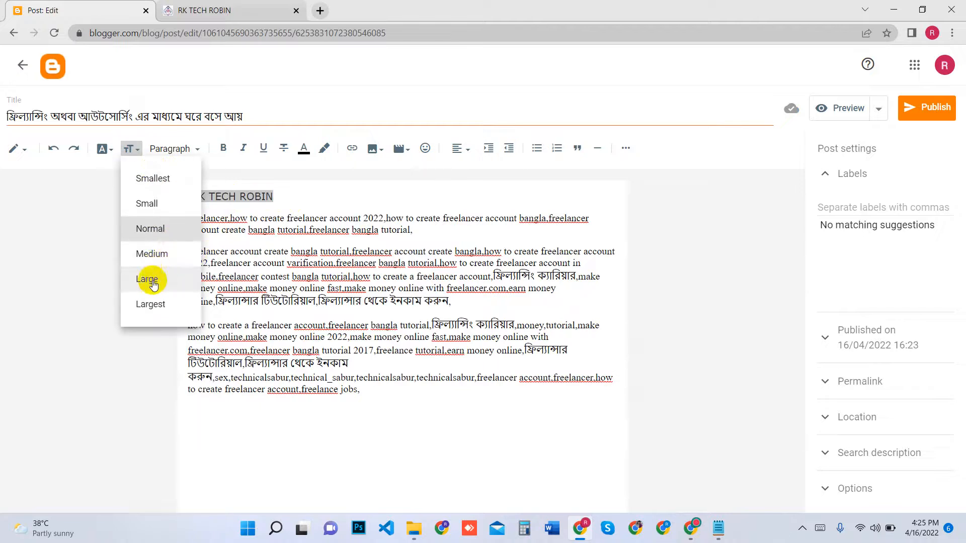
pyautogui.click(160, 258)
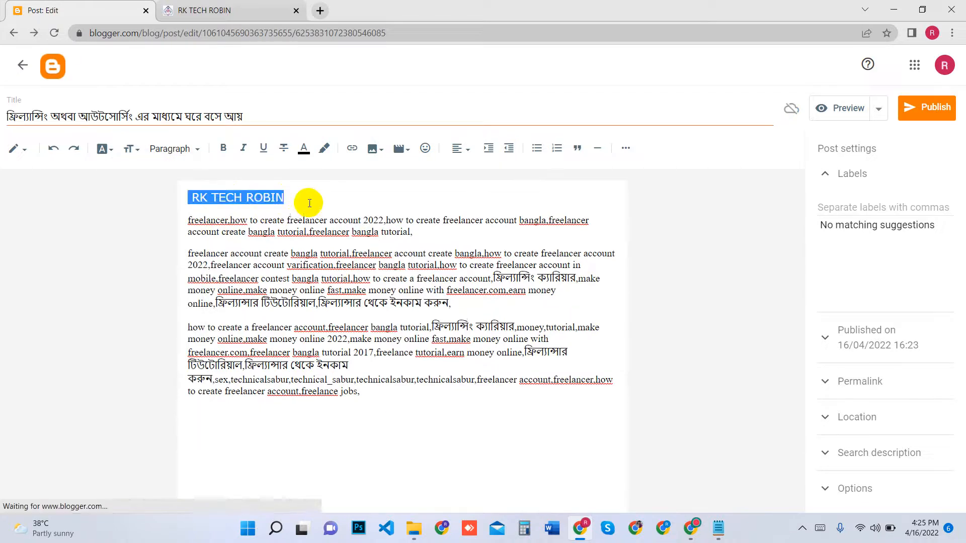
pyautogui.click(312, 200)
# Set the font size of all paragraphs below the "RK TECH ROBIN" line to Medium
pyautogui.moveTo(285, 198); pyautogui.dragTo(378, 439)
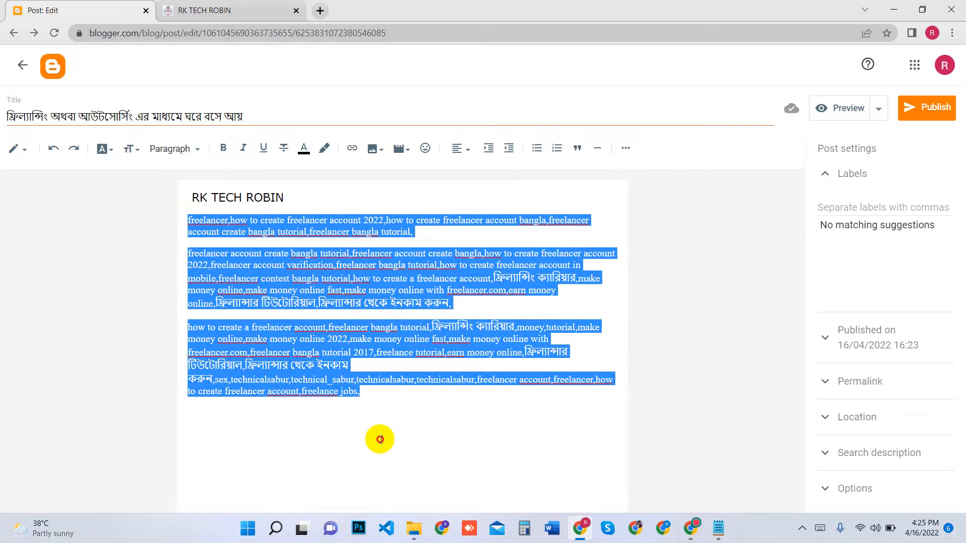
pyautogui.click(131, 148)
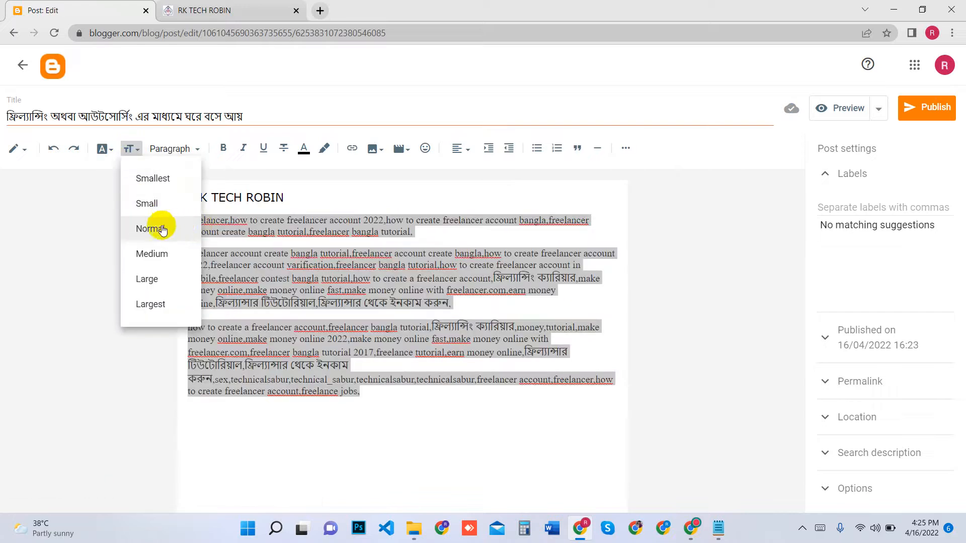
pyautogui.click(151, 252)
# Set the font size of the "RK TECH ROBIN" line to Large
pyautogui.click(291, 198)
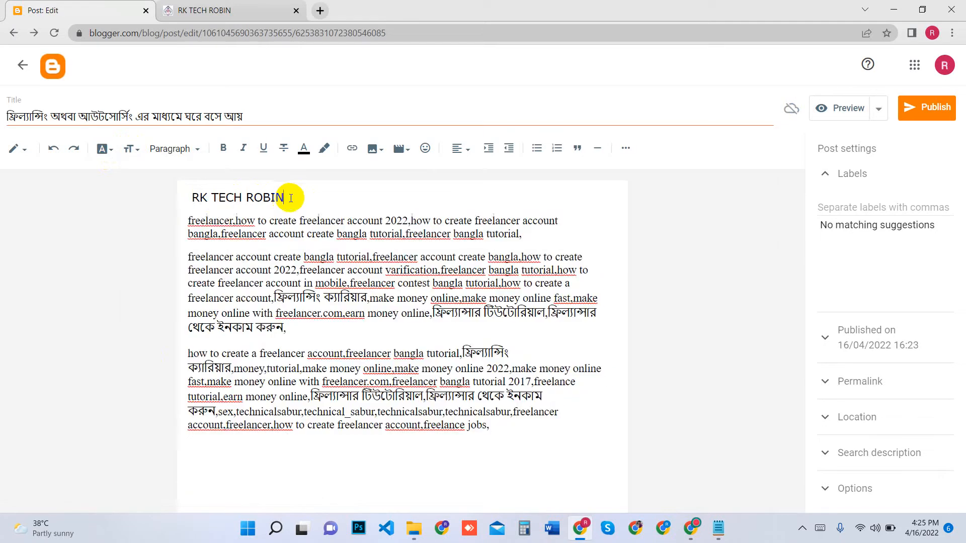
pyautogui.moveTo(291, 198); pyautogui.dragTo(163, 193)
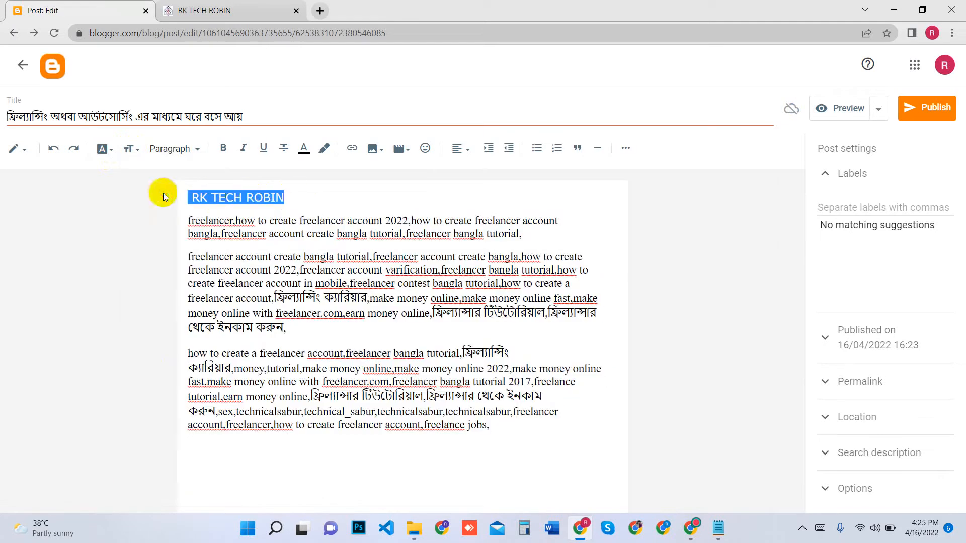
pyautogui.click(129, 149)
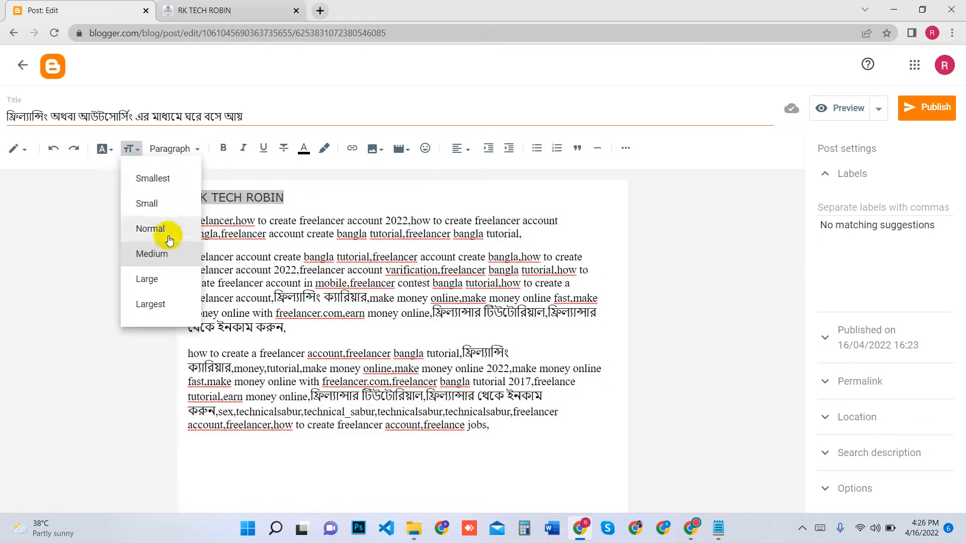
pyautogui.click(151, 281)
pyautogui.click(352, 200)
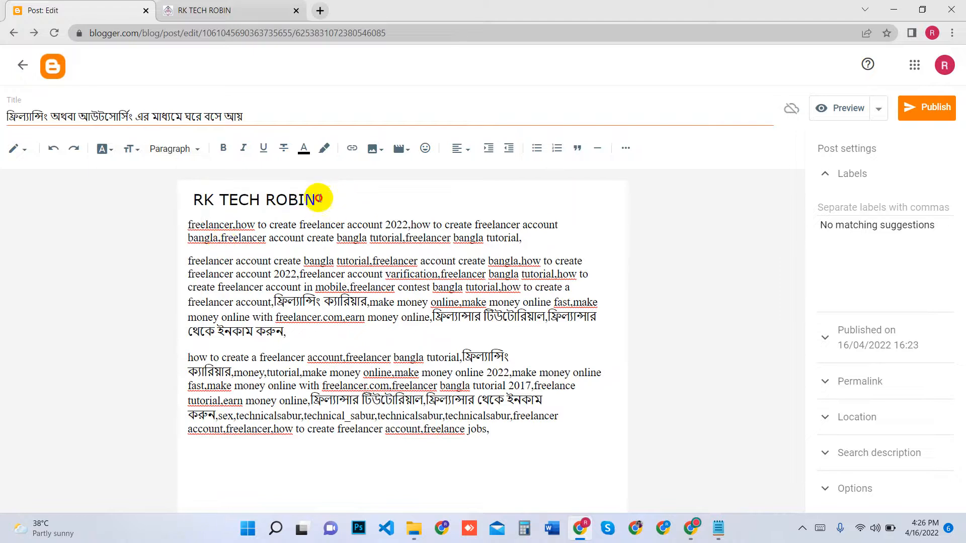
# Apply the Heading style to the "RK TECH ROBIN" line
pyautogui.moveTo(319, 198); pyautogui.dragTo(139, 190)
pyautogui.click(185, 148)
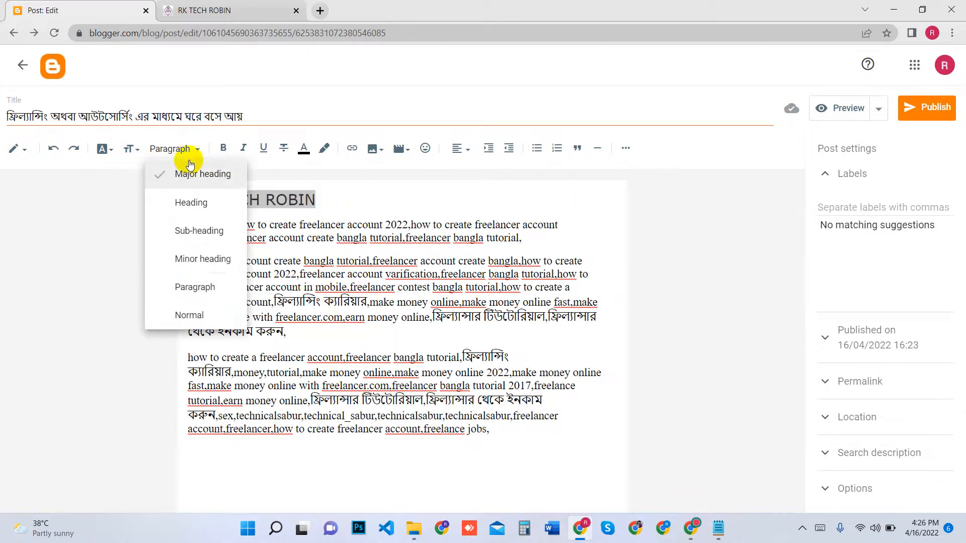
pyautogui.click(191, 203)
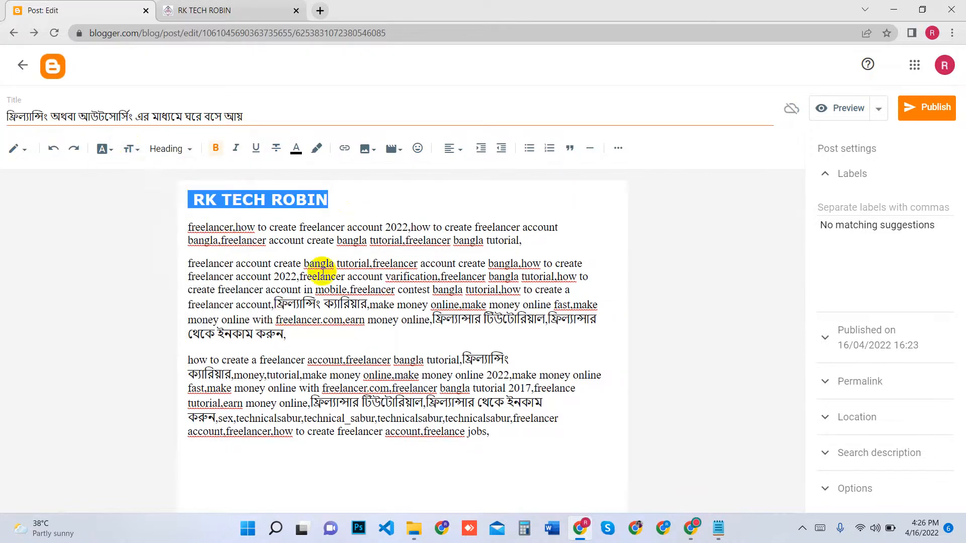
pyautogui.click(366, 205)
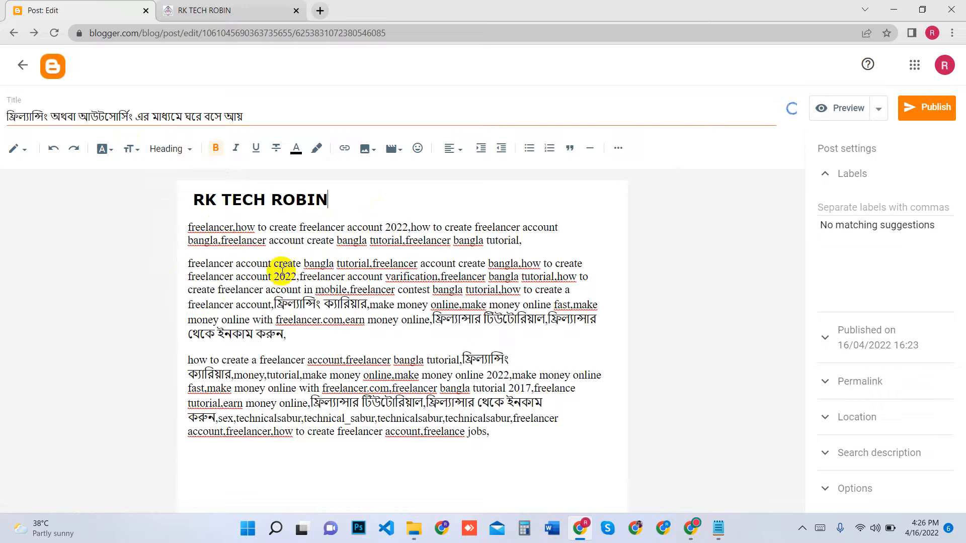
# Change the text colour of the "RK TECH ROBIN" heading to red
pyautogui.moveTo(347, 201); pyautogui.dragTo(142, 200)
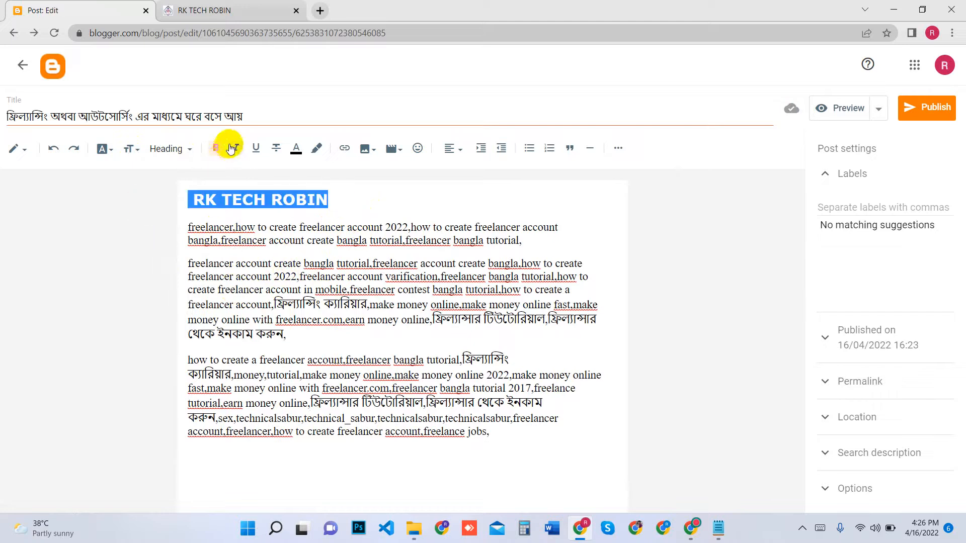
pyautogui.click(293, 152)
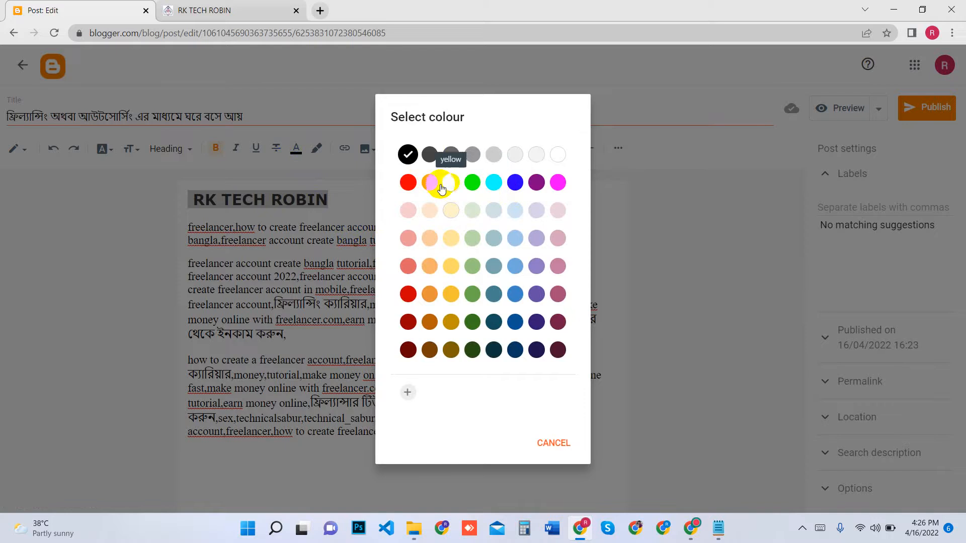
pyautogui.click(406, 182)
pyautogui.click(340, 201)
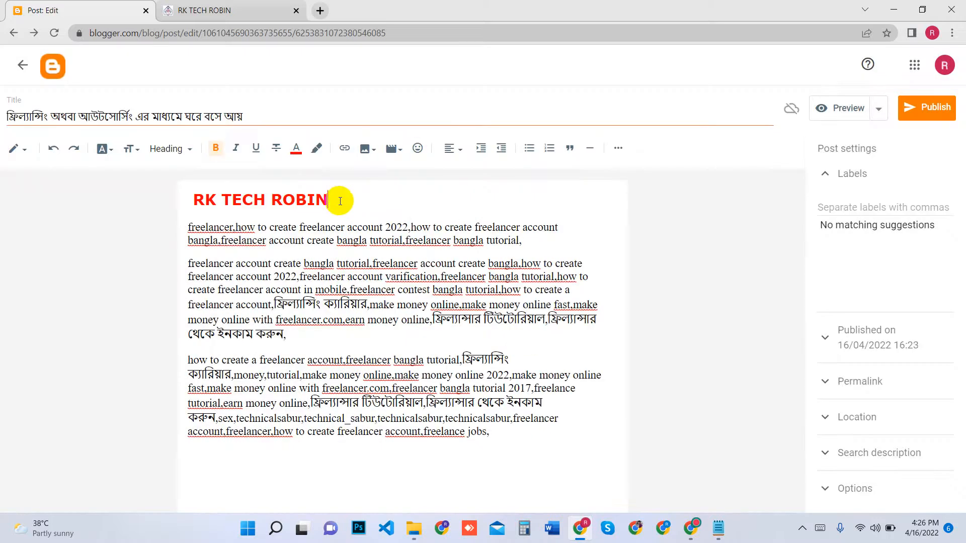
# Give the "RK TECH ROBIN" heading a black text background colour
pyautogui.moveTo(340, 201); pyautogui.dragTo(164, 200)
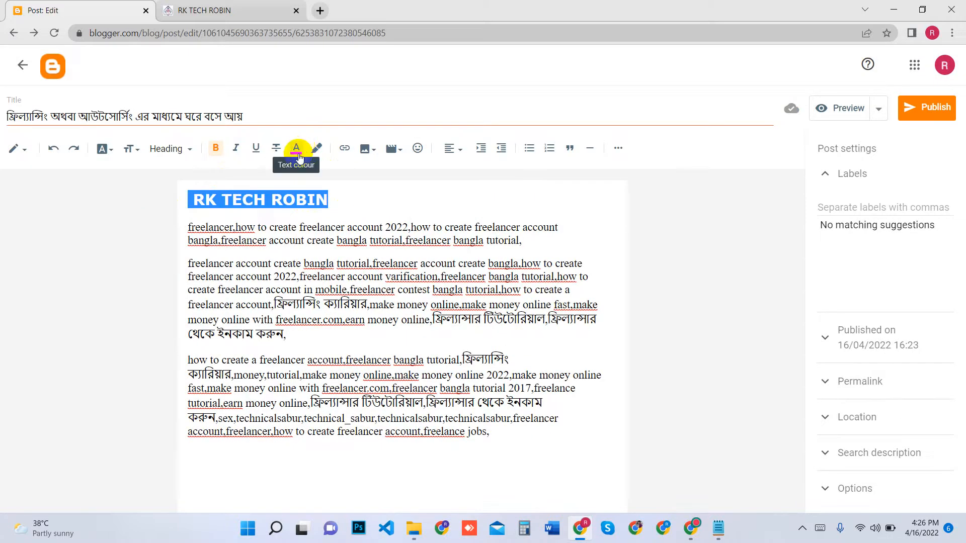
pyautogui.click(316, 149)
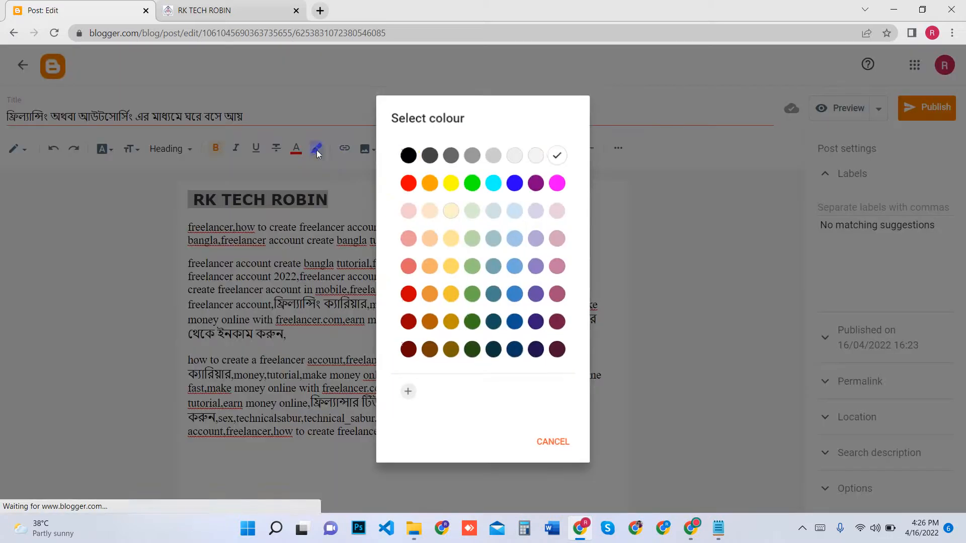
pyautogui.click(408, 154)
pyautogui.click(340, 196)
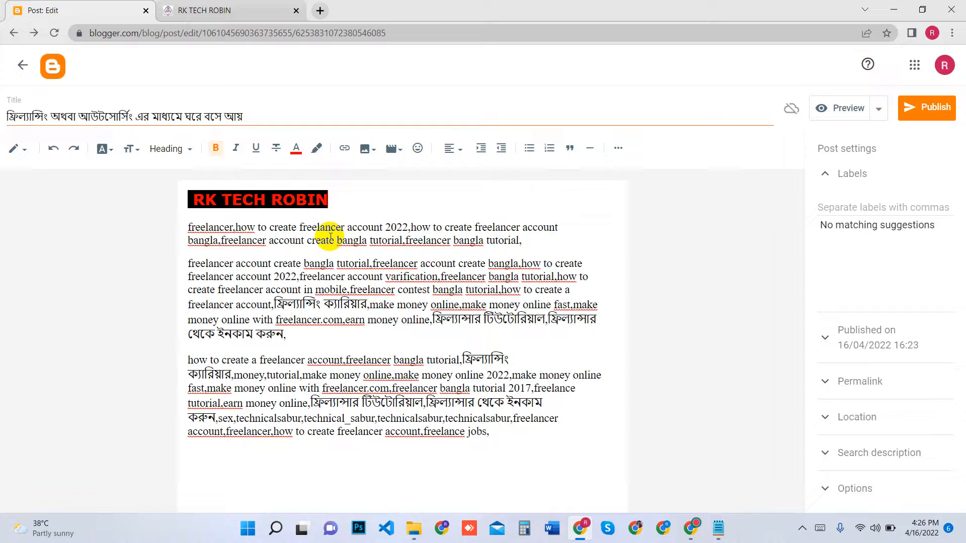
# Try to change the text colour of the "RK TECH ROBIN" heading to white
pyautogui.click(295, 149)
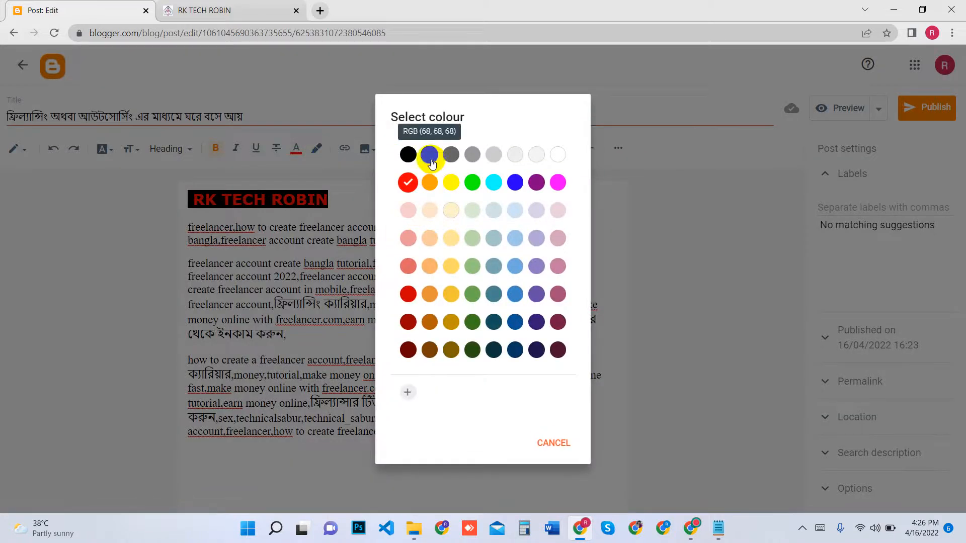
pyautogui.click(557, 153)
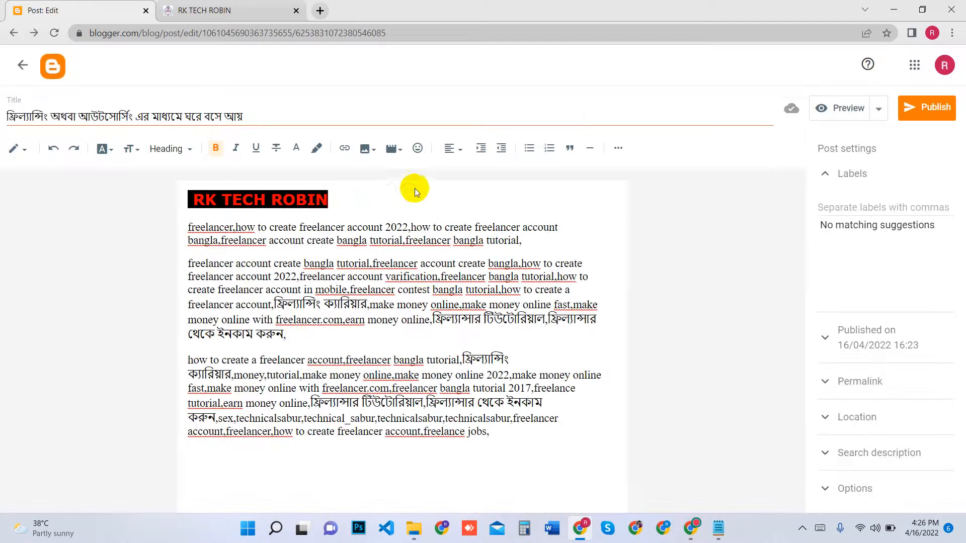
pyautogui.click(317, 149)
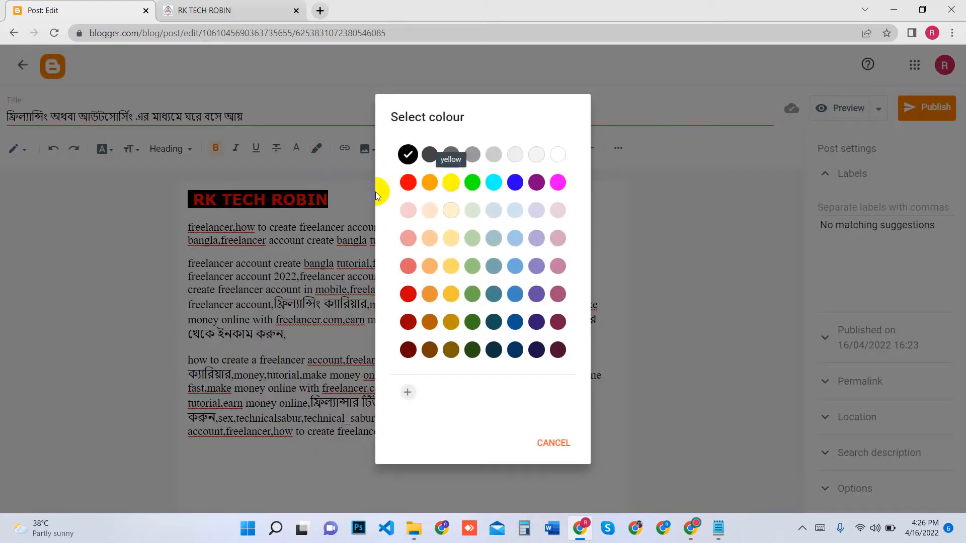
pyautogui.click(330, 171)
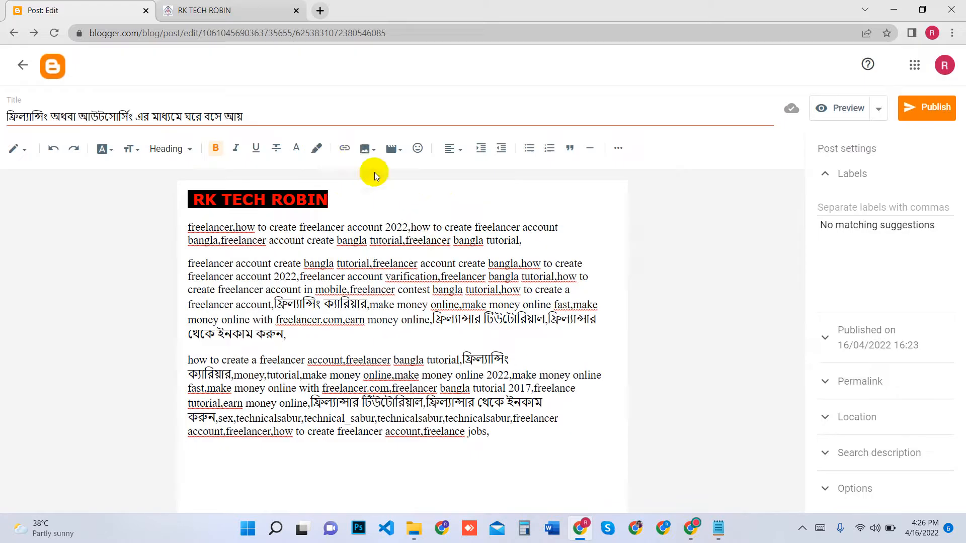
pyautogui.click(297, 146)
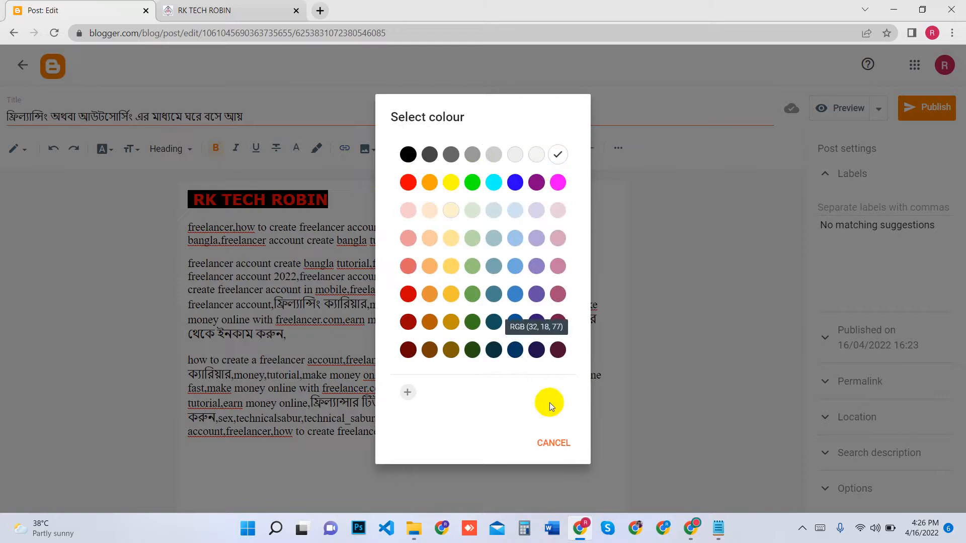
pyautogui.click(352, 189)
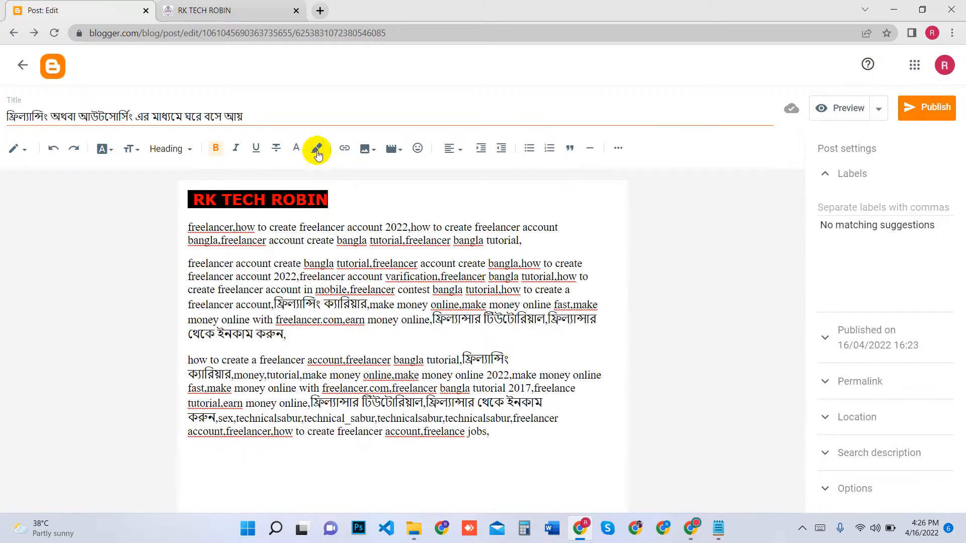
pyautogui.click(316, 148)
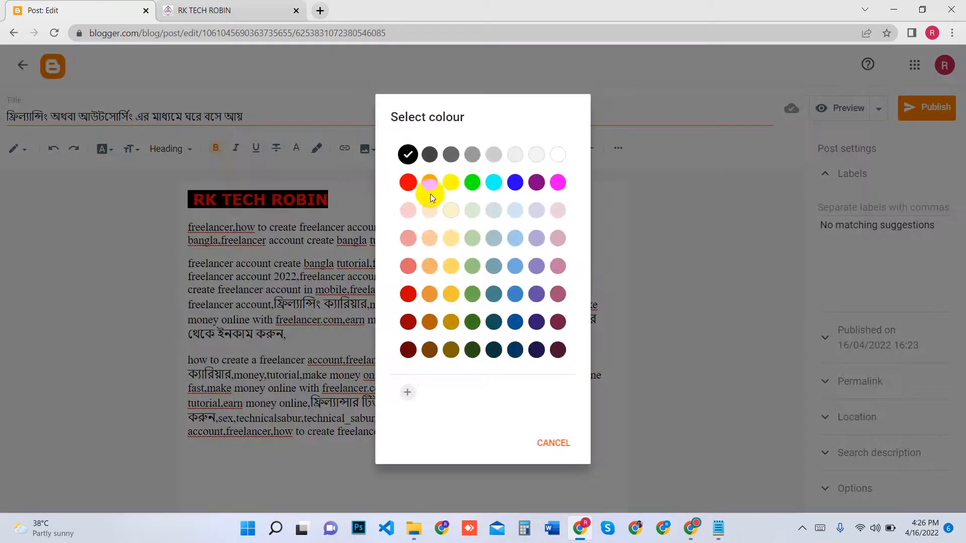
pyautogui.click(364, 199)
pyautogui.tripleClick(364, 201)
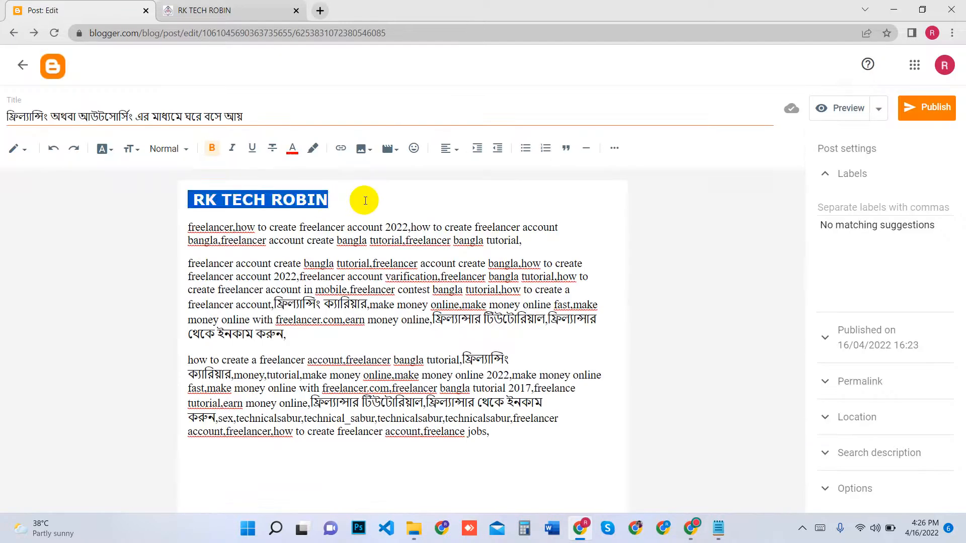
pyautogui.click(409, 209)
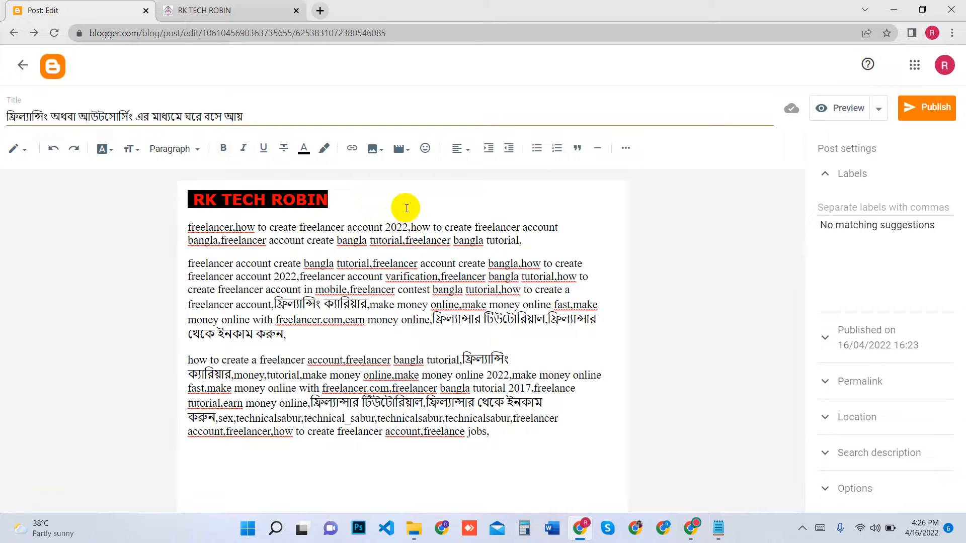
# Change the text colour of the "RK TECH ROBIN" heading to orange
pyautogui.click(397, 290)
pyautogui.moveTo(329, 200); pyautogui.dragTo(174, 206)
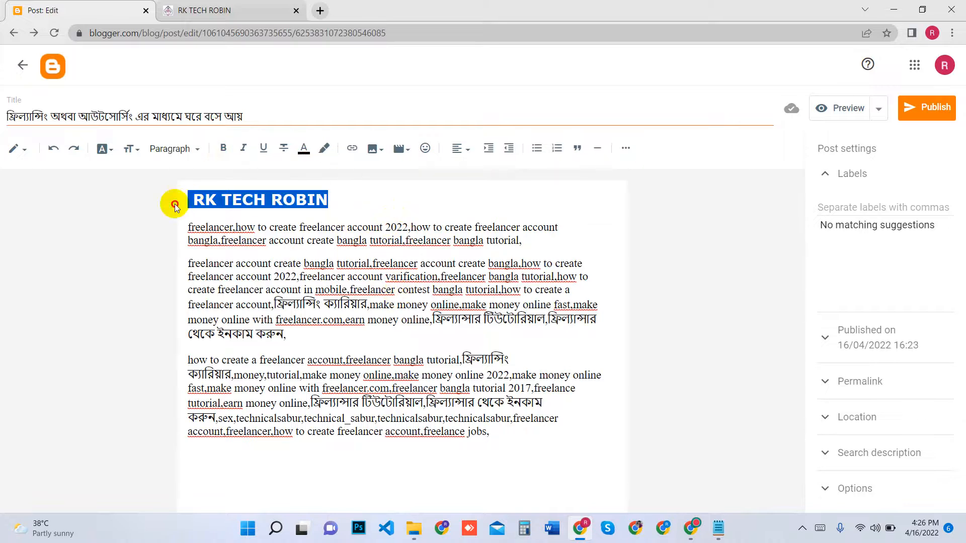
pyautogui.click(306, 151)
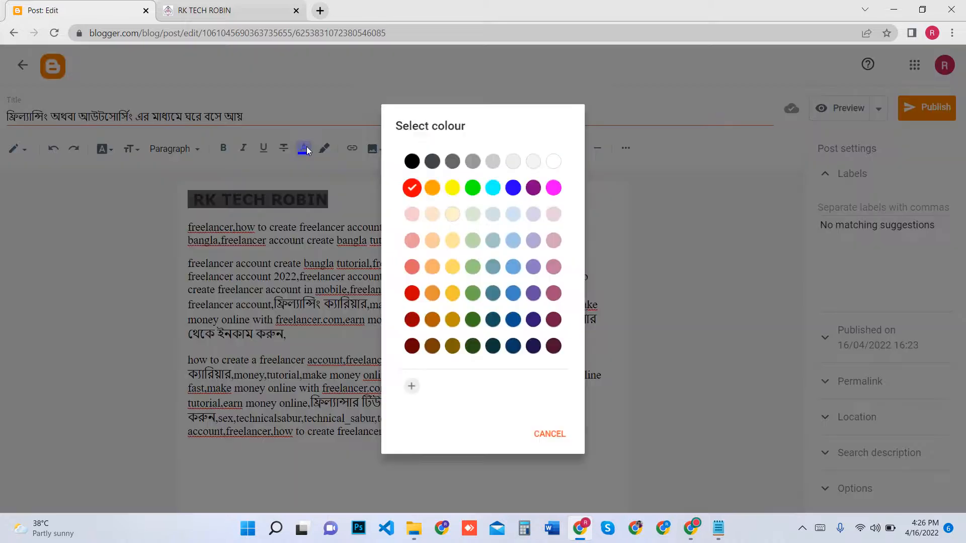
pyautogui.click(430, 184)
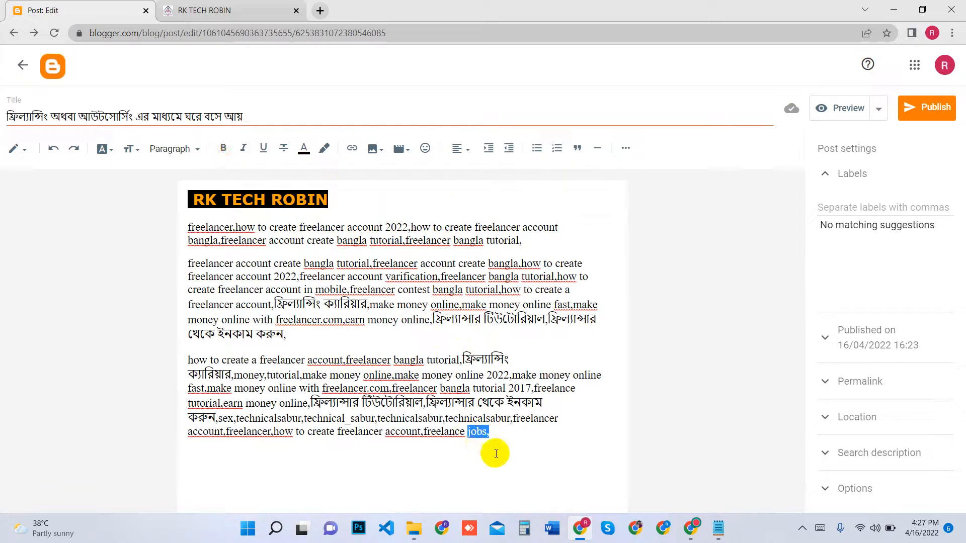
# Link the word "jobs" at the end of the post to the rktechrobin.blogspot.com address, leaving the comma out of the display text
pyautogui.click(353, 148)
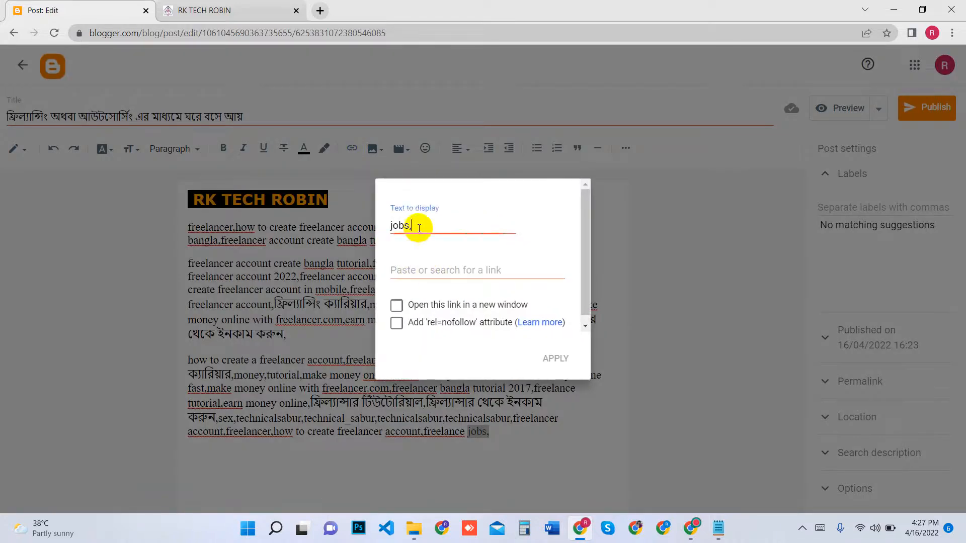
pyautogui.click(422, 272)
pyautogui.click(254, 9)
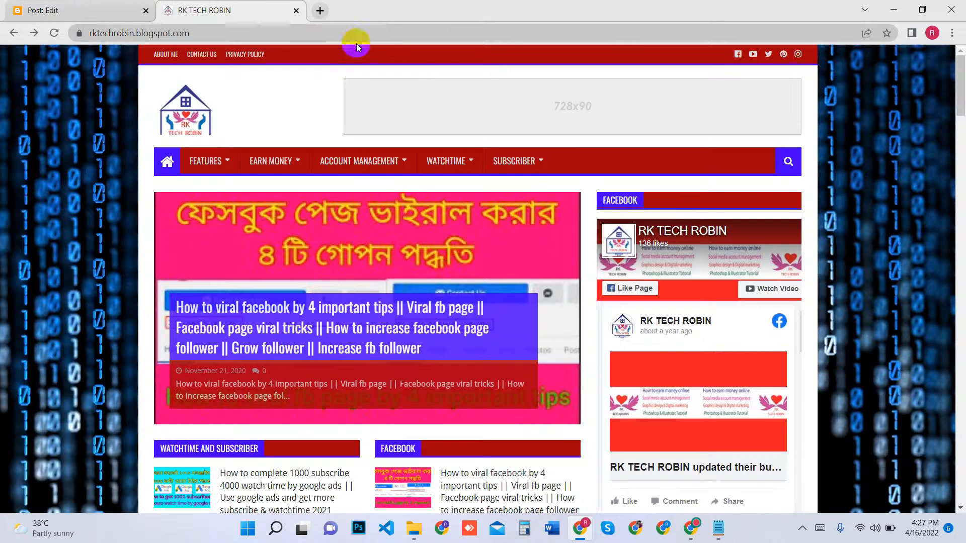
pyautogui.click(322, 28)
pyautogui.hotkey('ctrl', 'c')
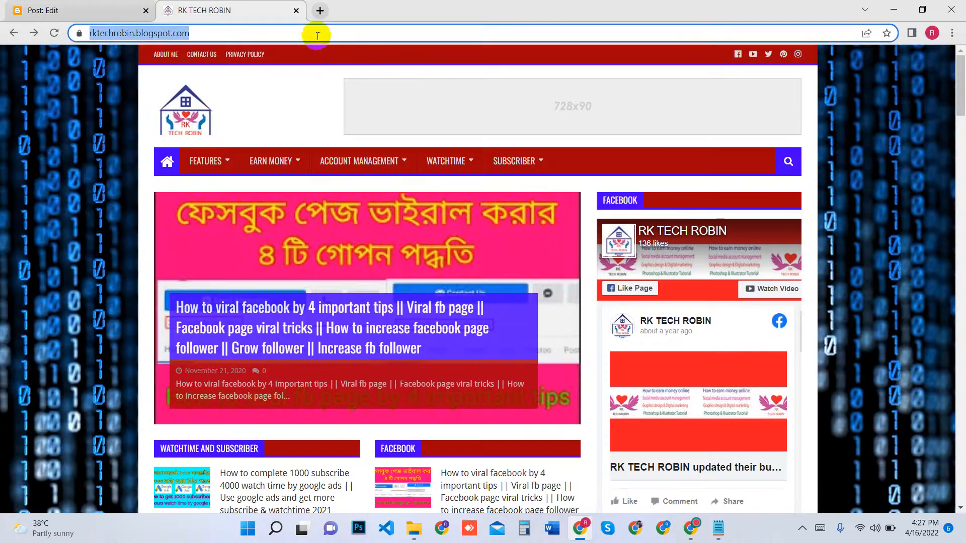
pyautogui.click(128, 10)
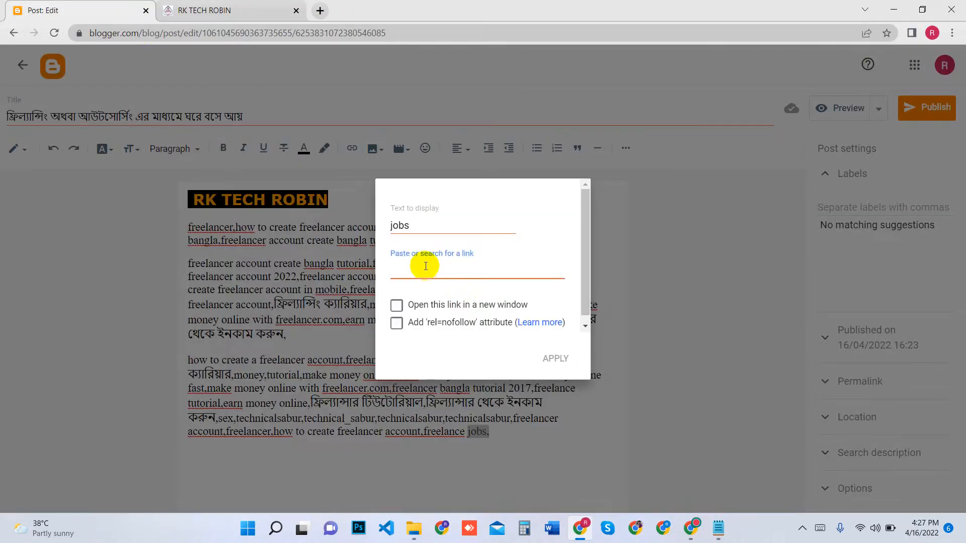
pyautogui.hotkey('ctrl', 'v')
pyautogui.click(556, 358)
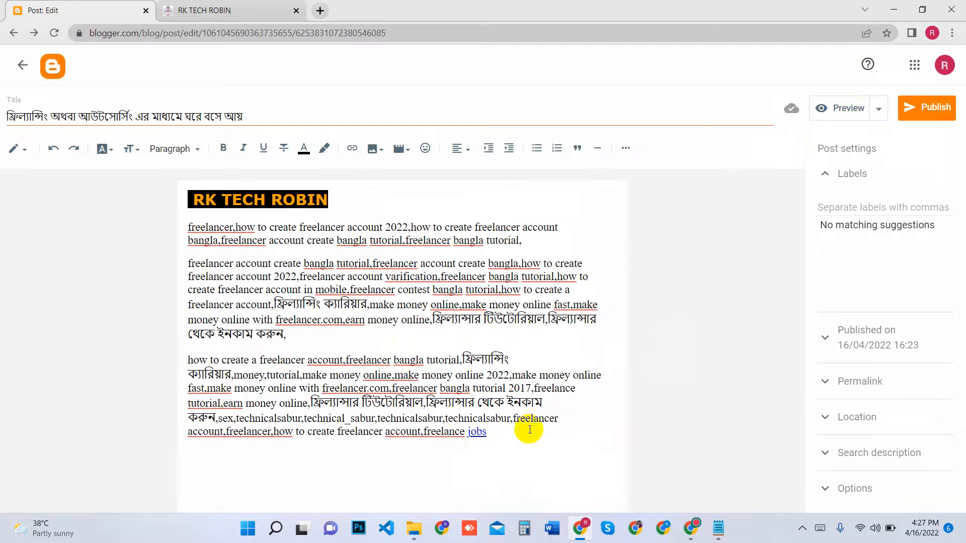
pyautogui.moveTo(512, 358); pyautogui.dragTo(194, 277)
pyautogui.click(305, 338)
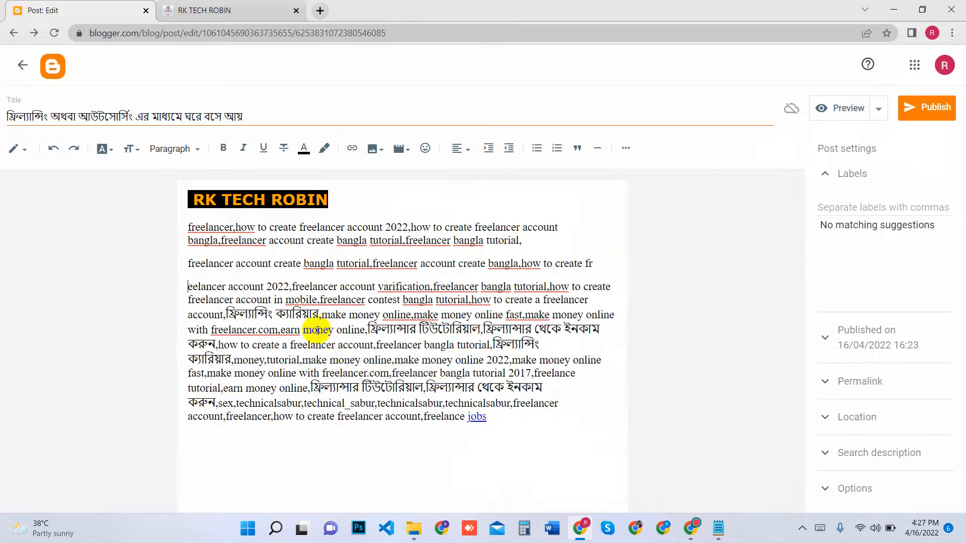
pyautogui.hotkey('ctrl', 'z')
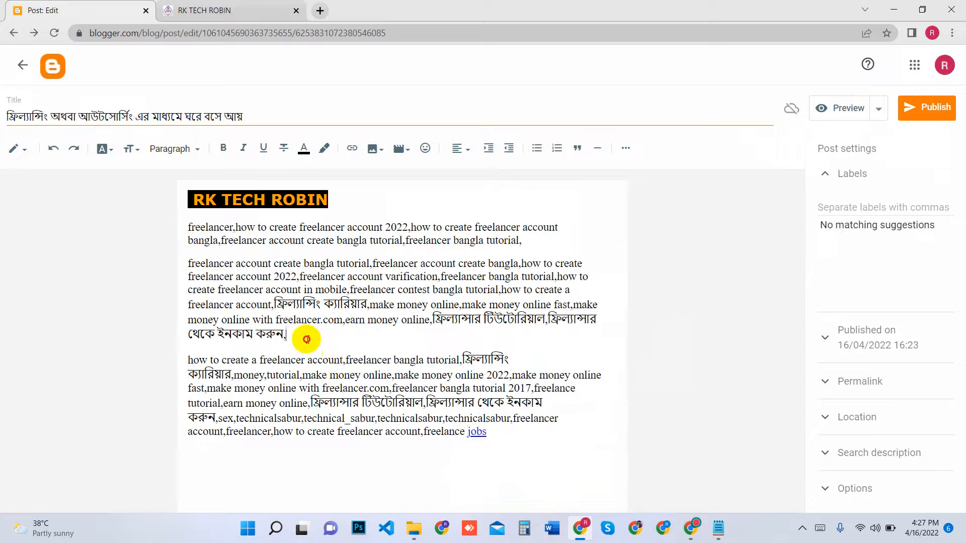
# Centre-align the two body paragraphs directly beneath the "RK TECH ROBIN" heading
pyautogui.moveTo(306, 339); pyautogui.dragTo(193, 230)
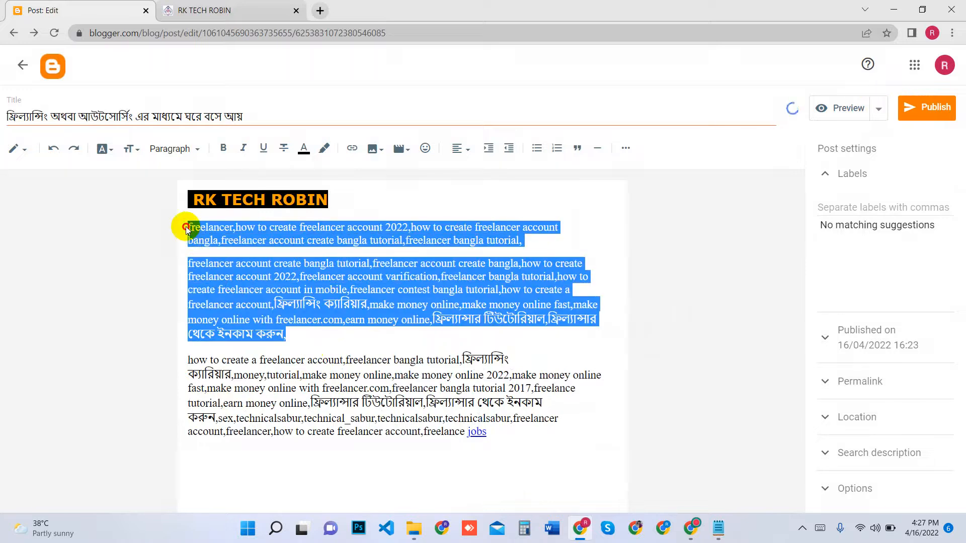
pyautogui.click(459, 149)
pyautogui.click(481, 184)
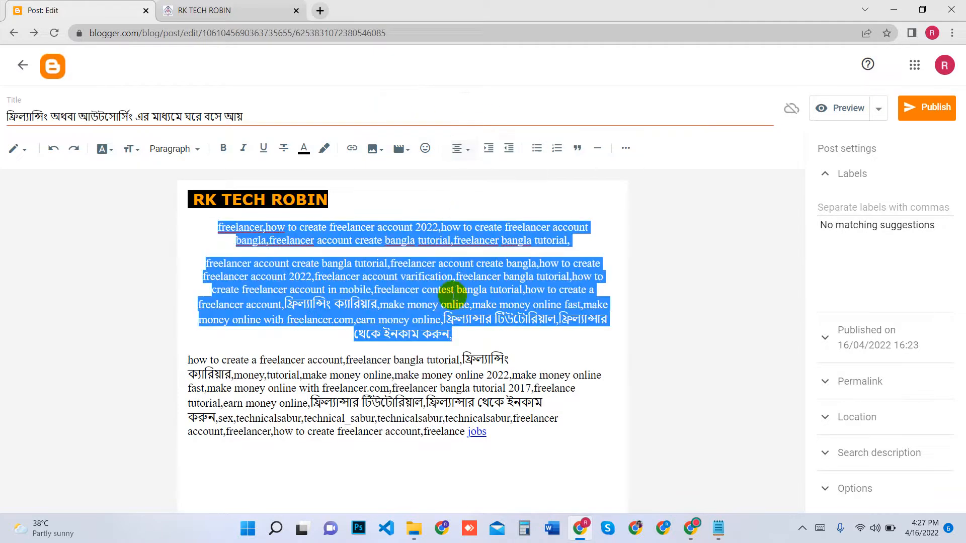
# Turn the last paragraph into a bulleted list and add an empty item plus "/v", "C x." and "c c C" above its text
pyautogui.click(601, 375)
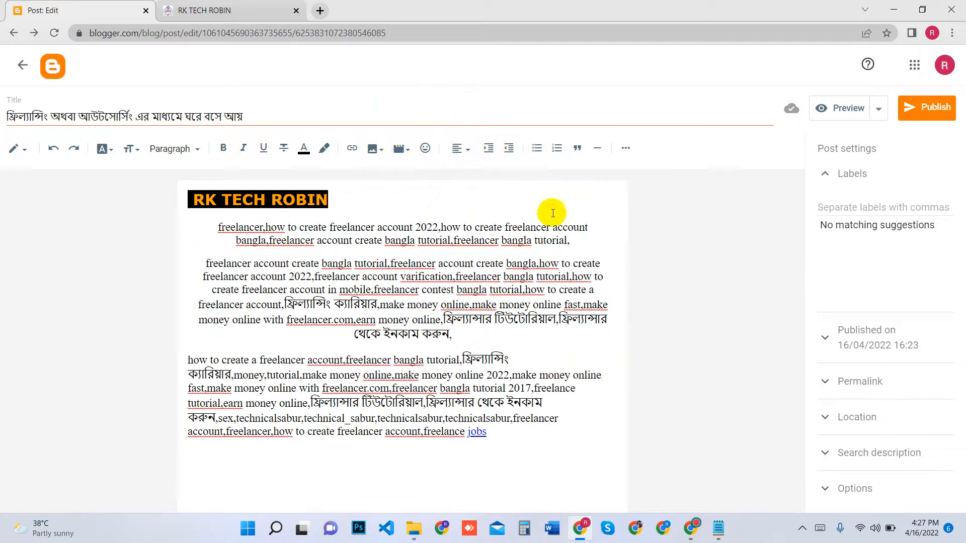
pyautogui.click(535, 150)
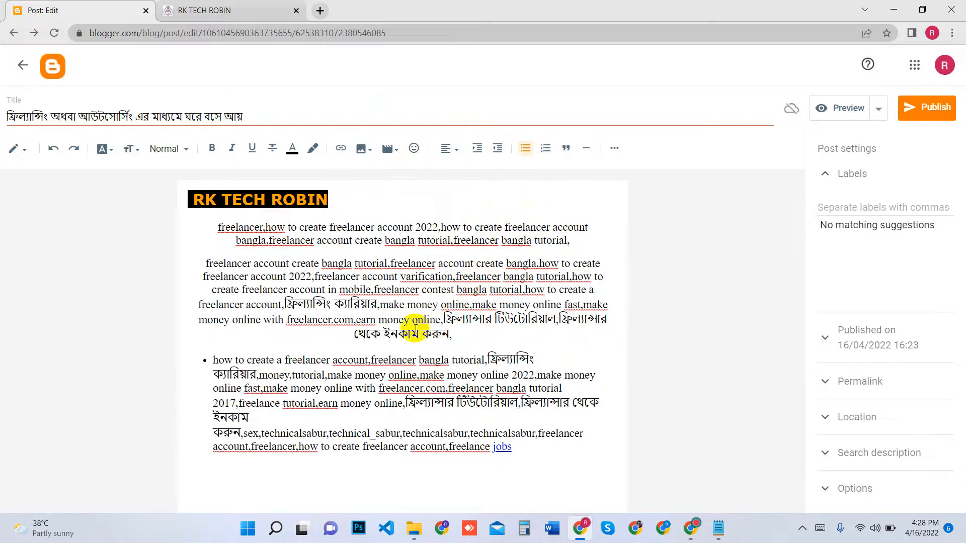
pyautogui.press('Return')
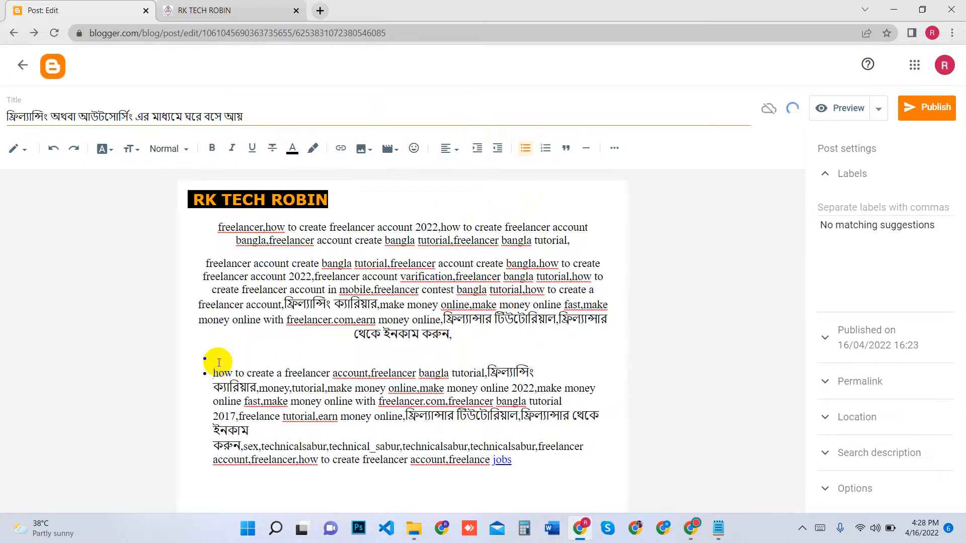
pyautogui.write('/v')
pyautogui.press('Return')
pyautogui.write('C x.')
pyautogui.press('Return')
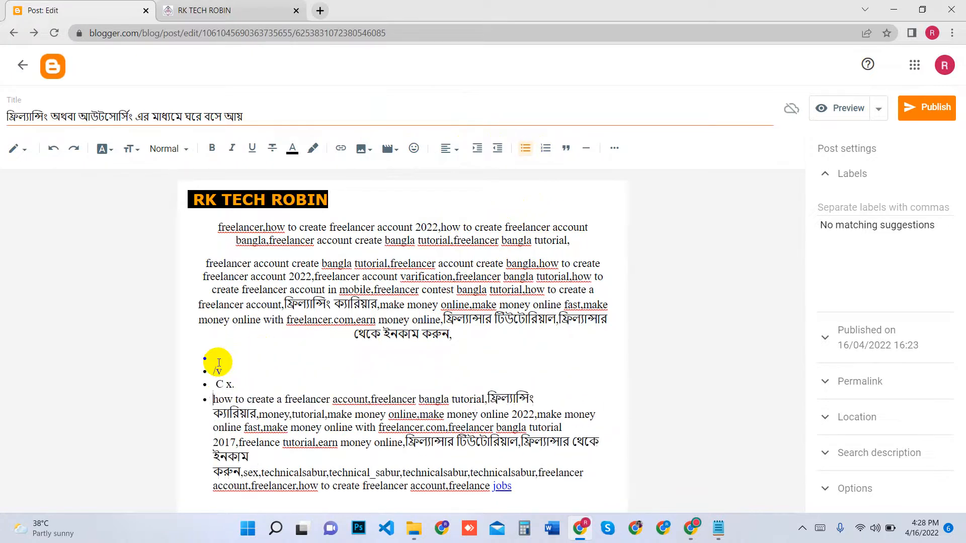
pyautogui.write('c c C')
pyautogui.press('Return')
pyautogui.write('.')
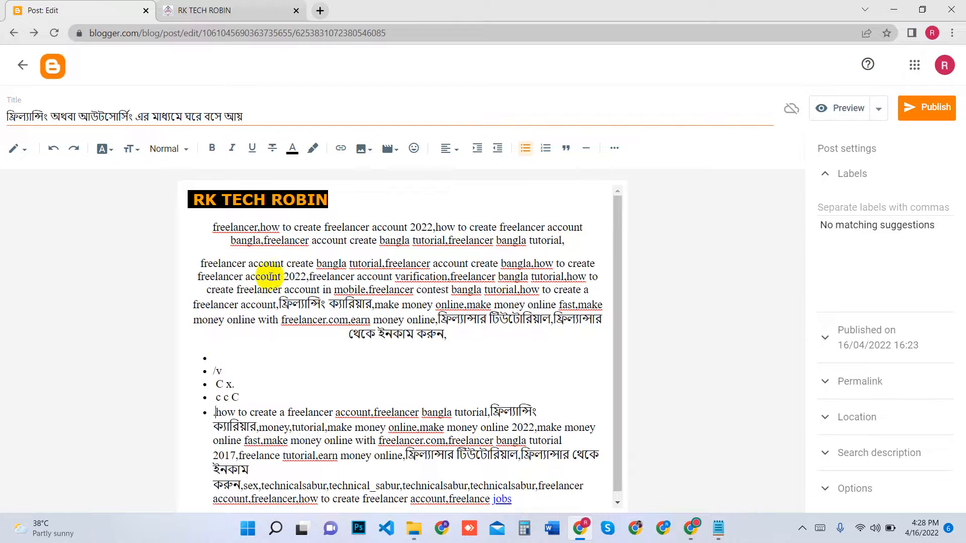
# Convert the last bullet into a numbered list and add the items "cdjmc;c c", "cdsvfbg", "bb nhn" and "b" before its text
pyautogui.click(545, 148)
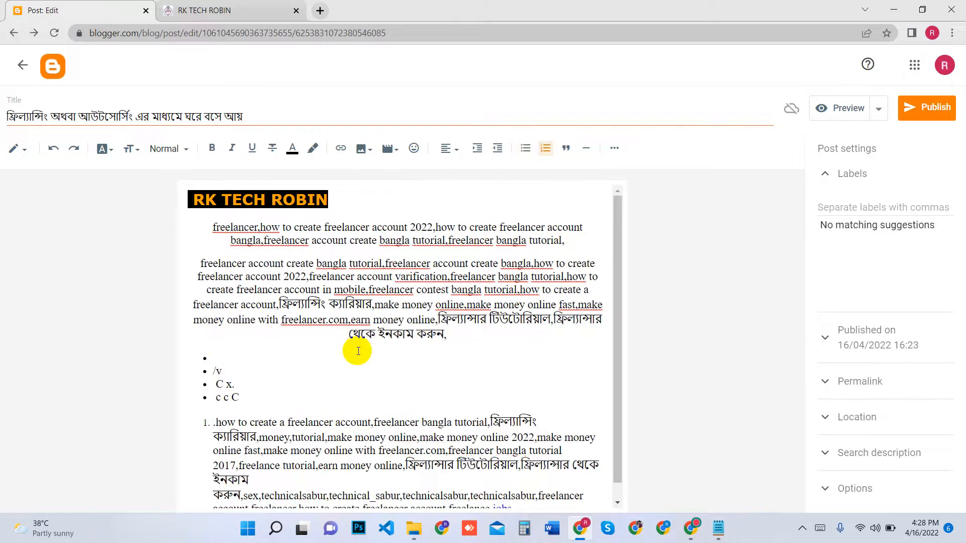
pyautogui.write('cdjmc;c c')
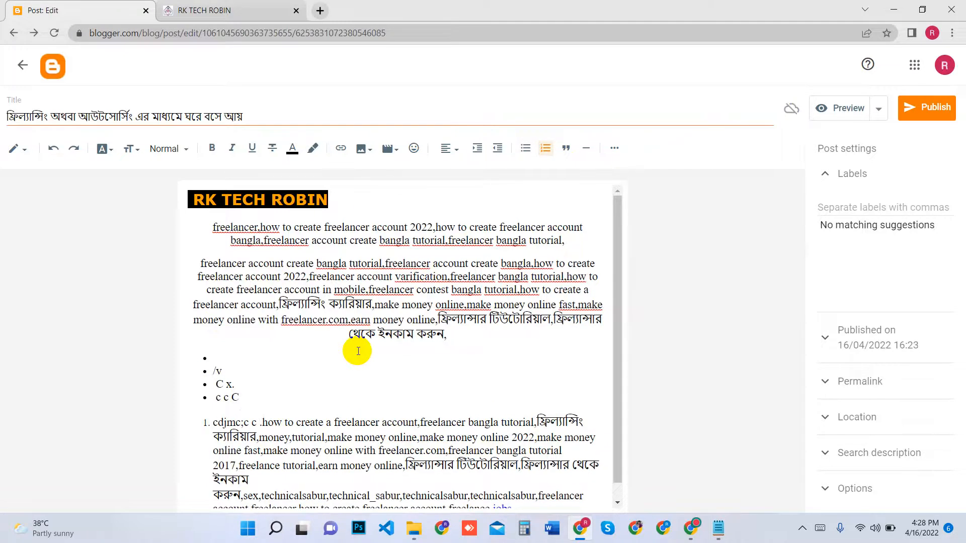
pyautogui.press('Return')
pyautogui.write('cdsvfbg')
pyautogui.press('Return')
pyautogui.write('bb nhn')
pyautogui.press('Return')
pyautogui.write('b')
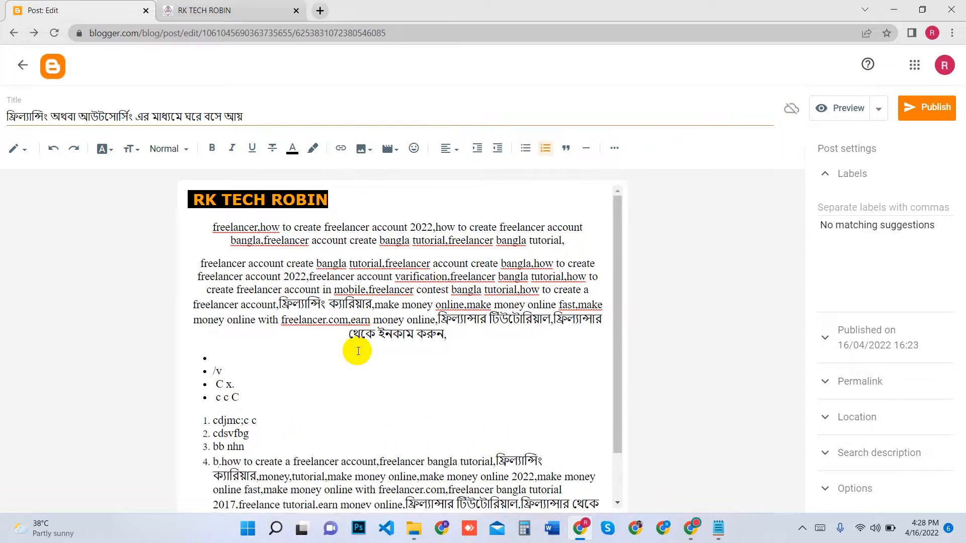
pyautogui.press('Return')
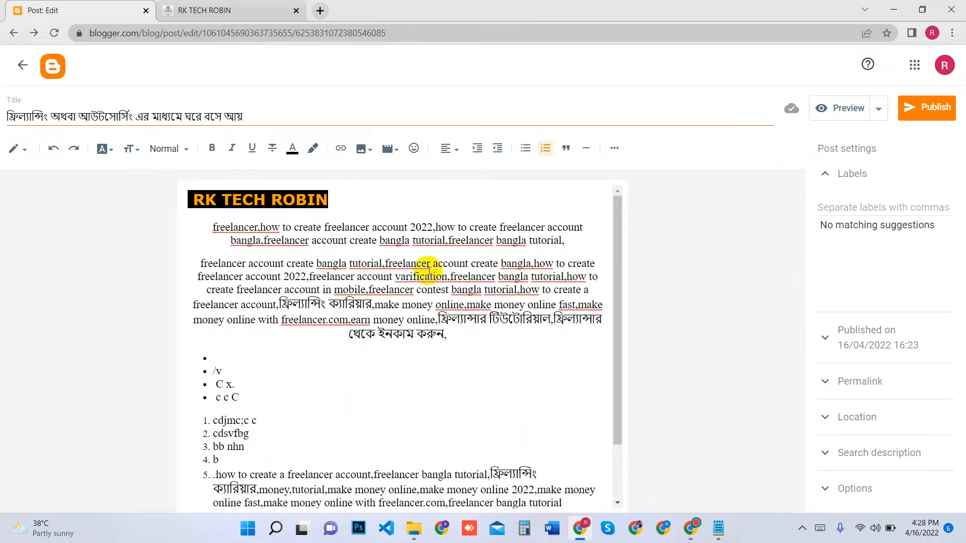
pyautogui.scroll(-2, 557, 302)
pyautogui.scroll(2, 578, 259)
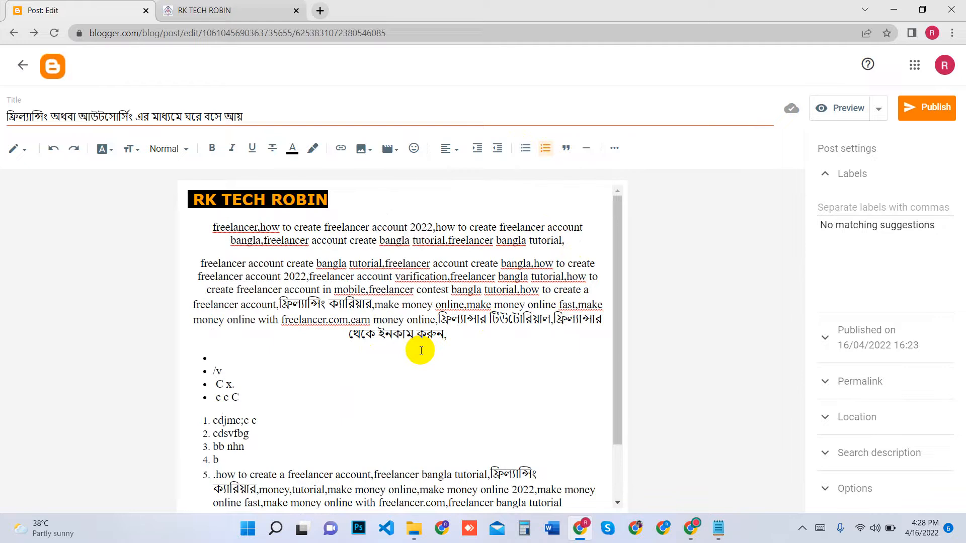
pyautogui.scroll(-2, 417, 349)
pyautogui.scroll(2, 352, 307)
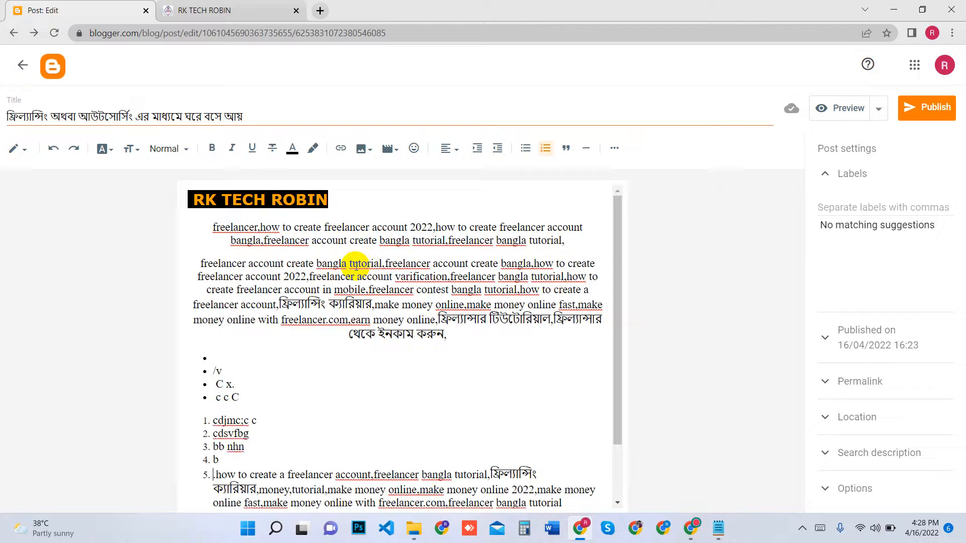
# Add one blank line between the second centred paragraph and the bulleted list
pyautogui.click(453, 333)
pyautogui.press('Return')
pyautogui.press('Return')
pyautogui.press('Return')
pyautogui.press('Return')
pyautogui.press('Return')
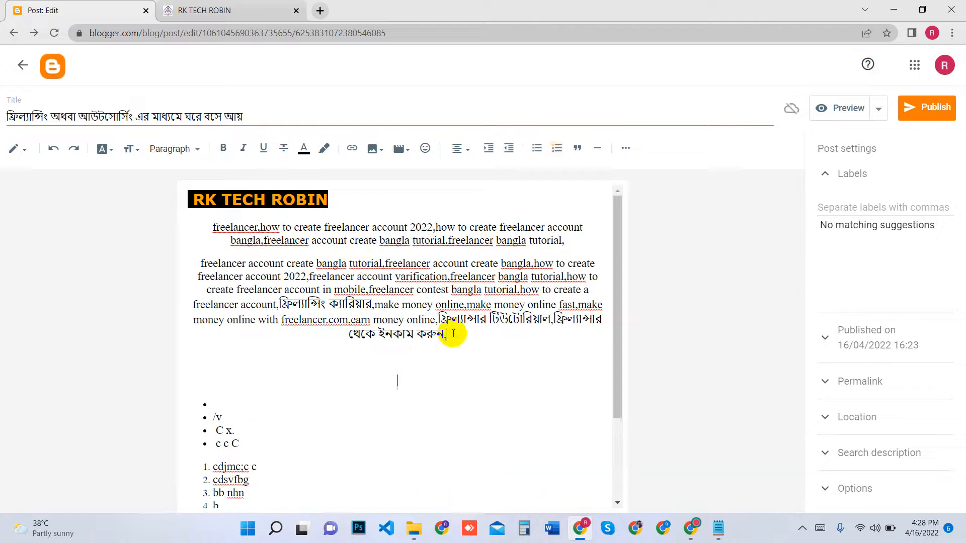
pyautogui.press('BackSpace')
pyautogui.press('BackSpace')
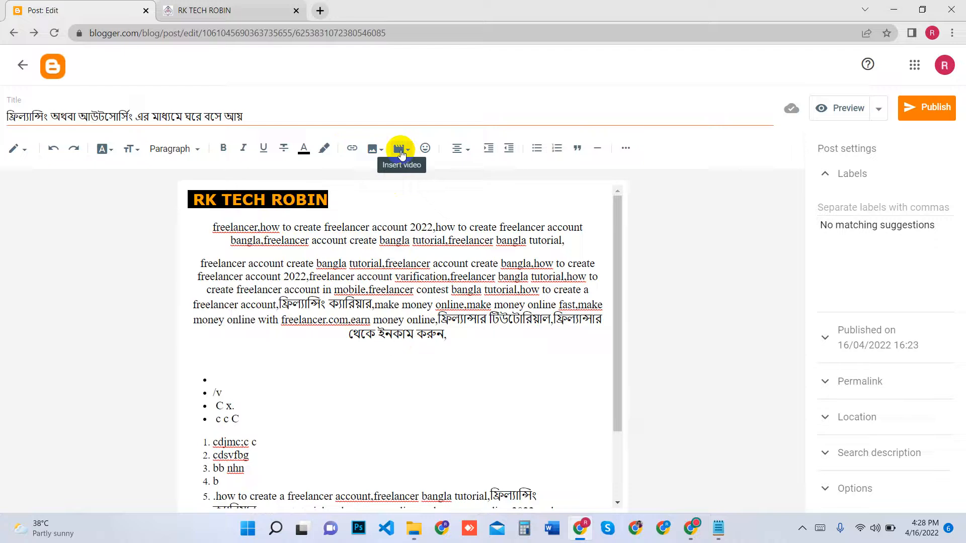
# Start inserting a YouTube video at the blank line and search for "rk tech robin"
pyautogui.click(399, 149)
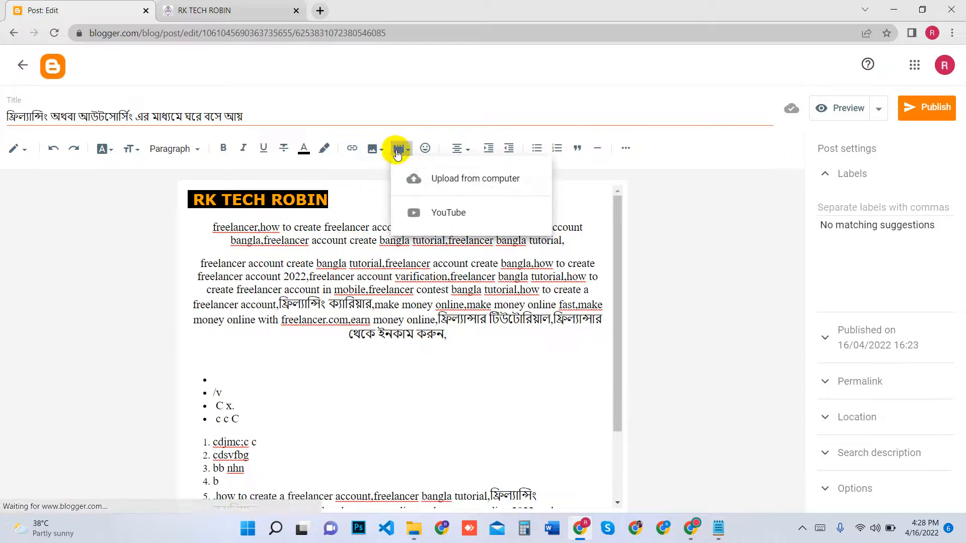
pyautogui.click(435, 214)
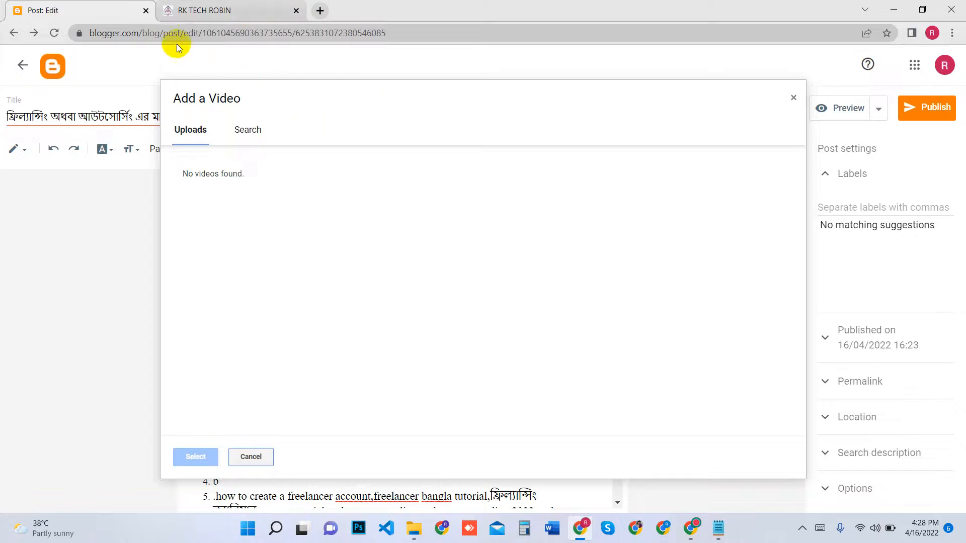
pyautogui.click(247, 132)
pyautogui.click(284, 168)
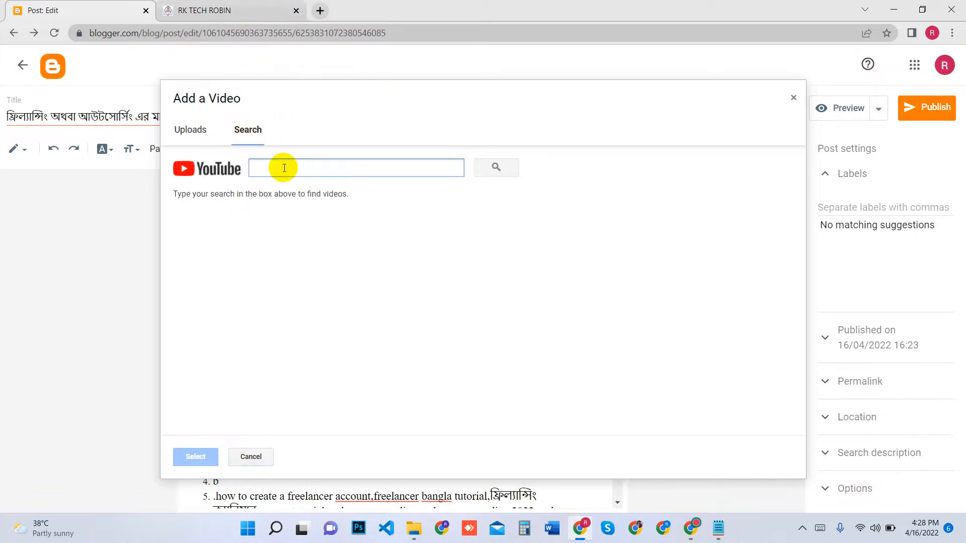
pyautogui.write('rk tech robin')
pyautogui.press('Return')
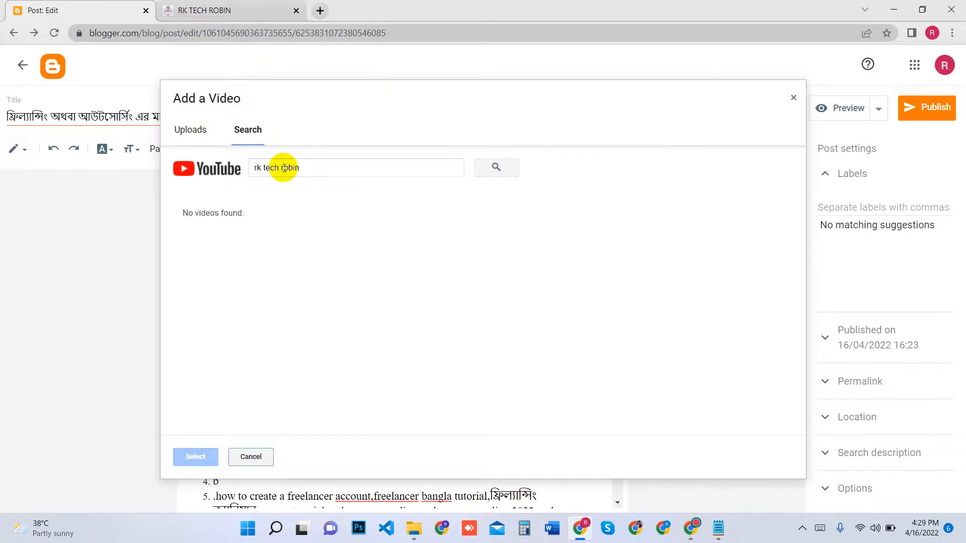
pyautogui.moveTo(318, 167); pyautogui.dragTo(237, 172)
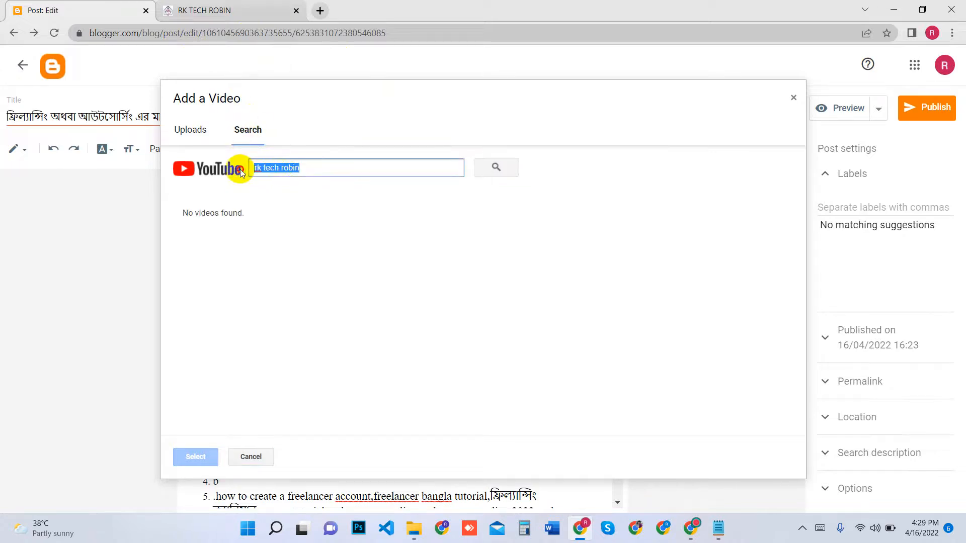
pyautogui.click(319, 10)
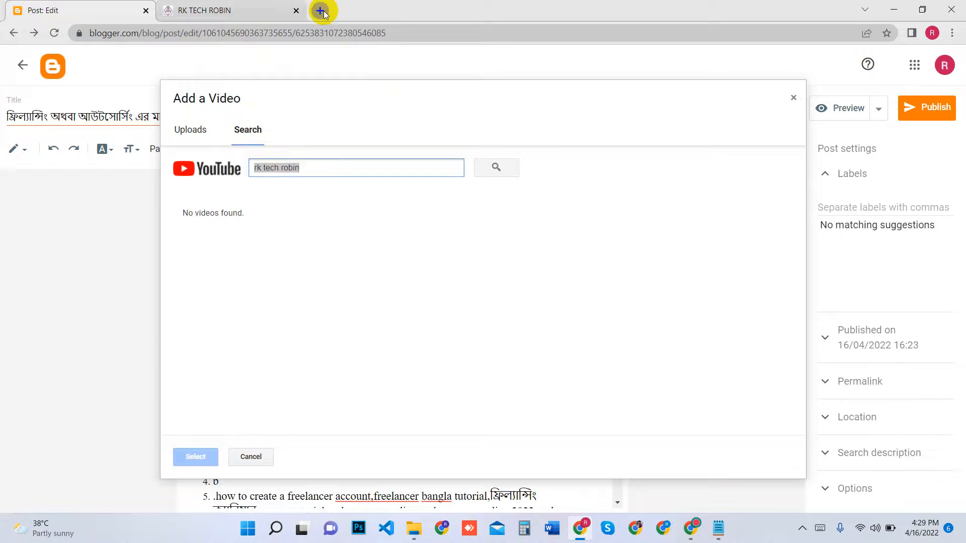
pyautogui.hotkey('ctrl', 'w')
pyautogui.write('https://www.youtube.com/watch?v=fgru4_qQvxo')
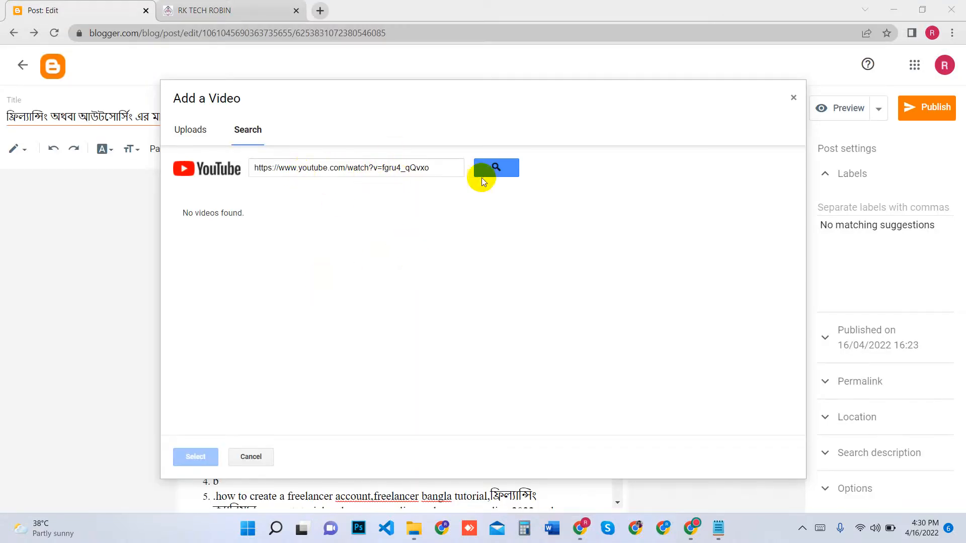
pyautogui.click(498, 168)
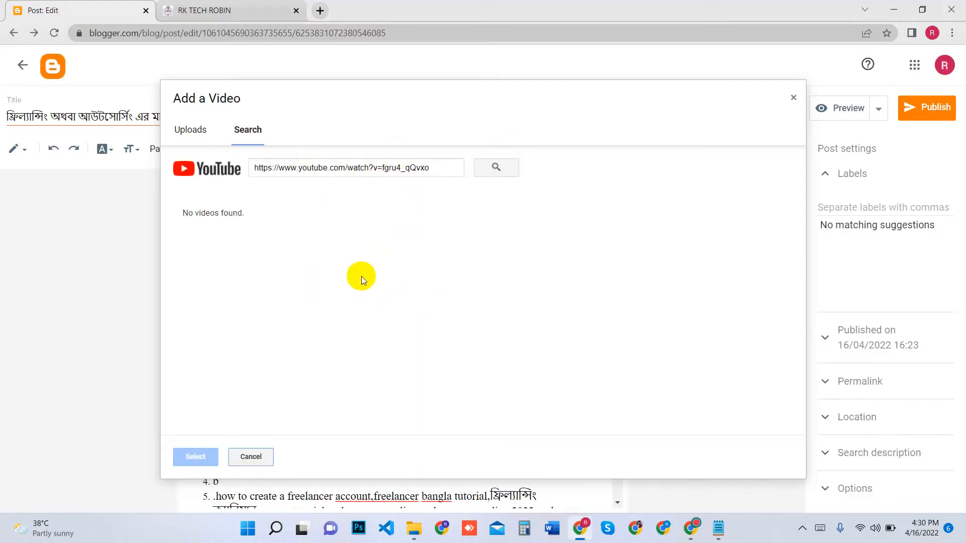
pyautogui.click(438, 173)
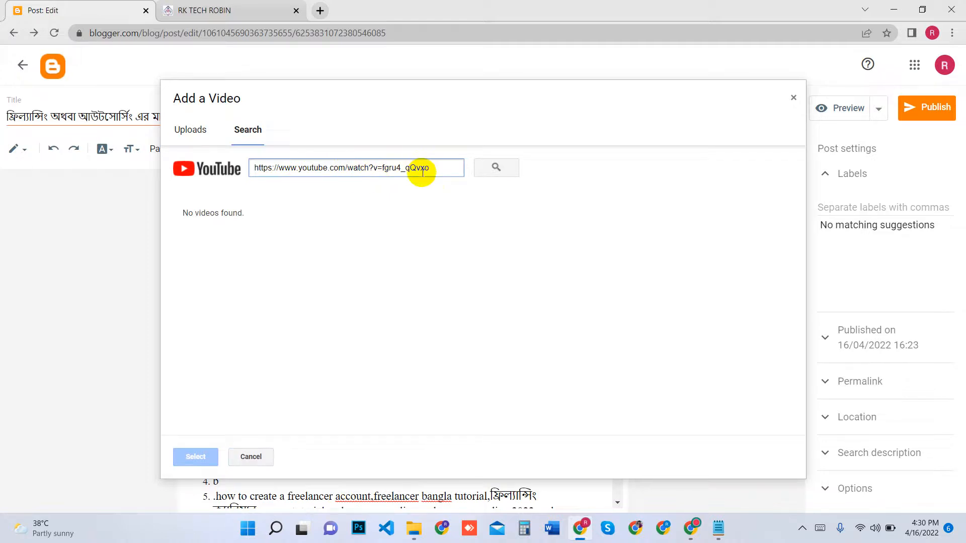
pyautogui.click(201, 173)
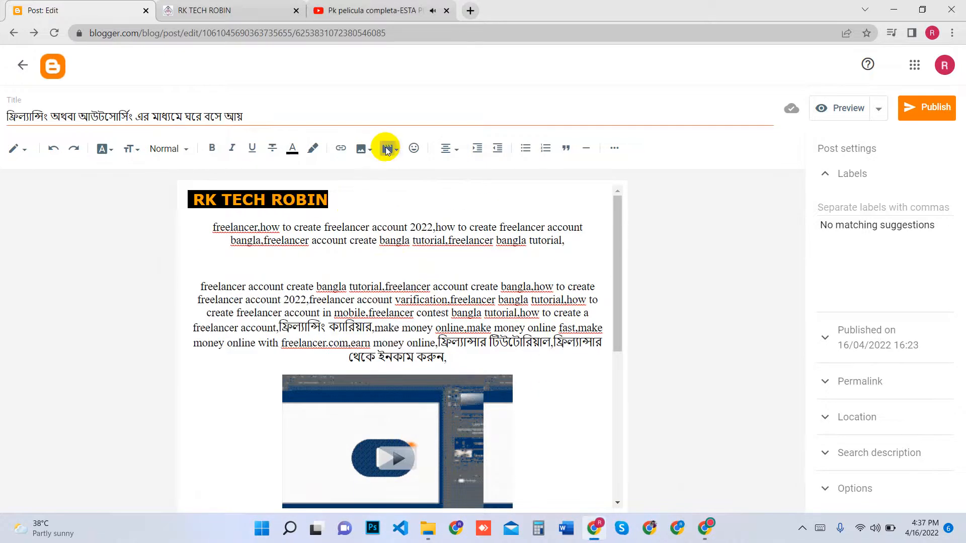
pyautogui.click(386, 150)
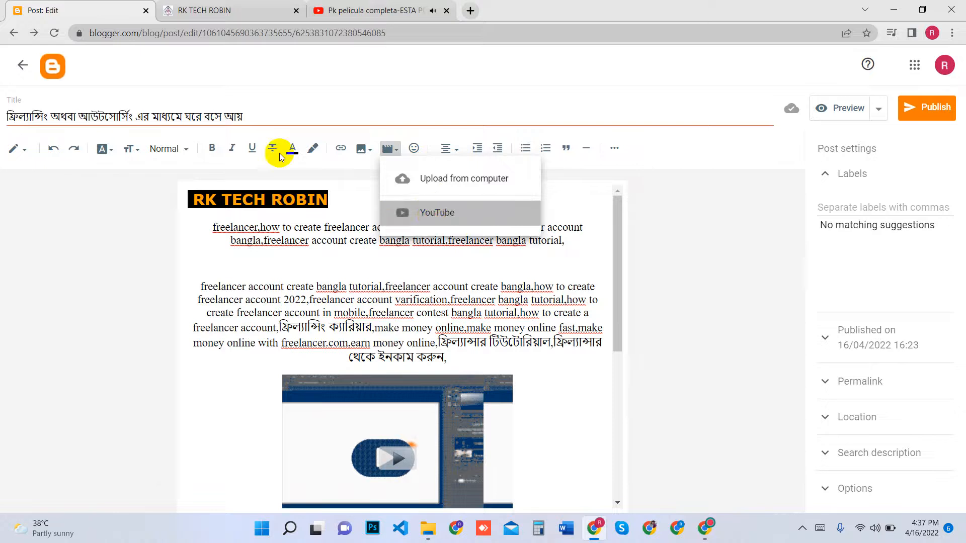
pyautogui.click(247, 130)
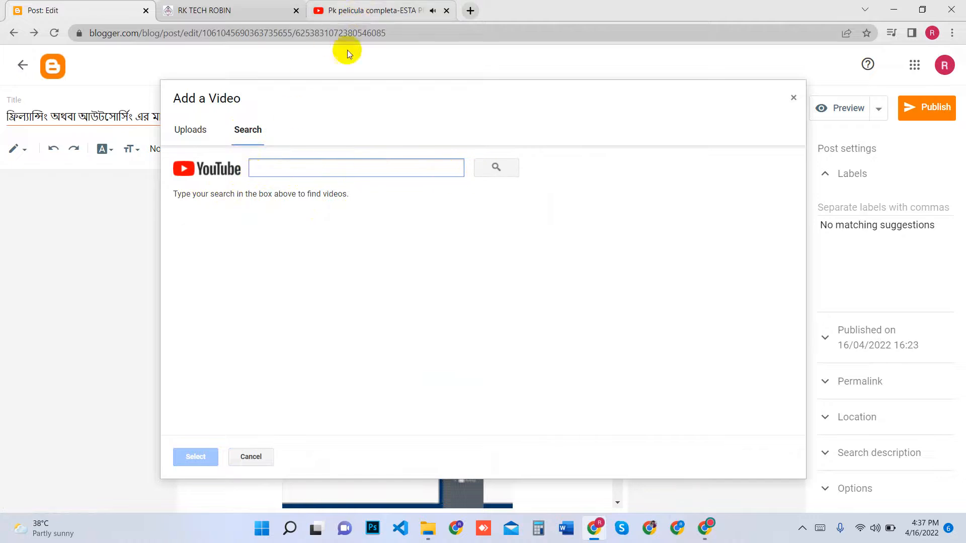
pyautogui.click(446, 10)
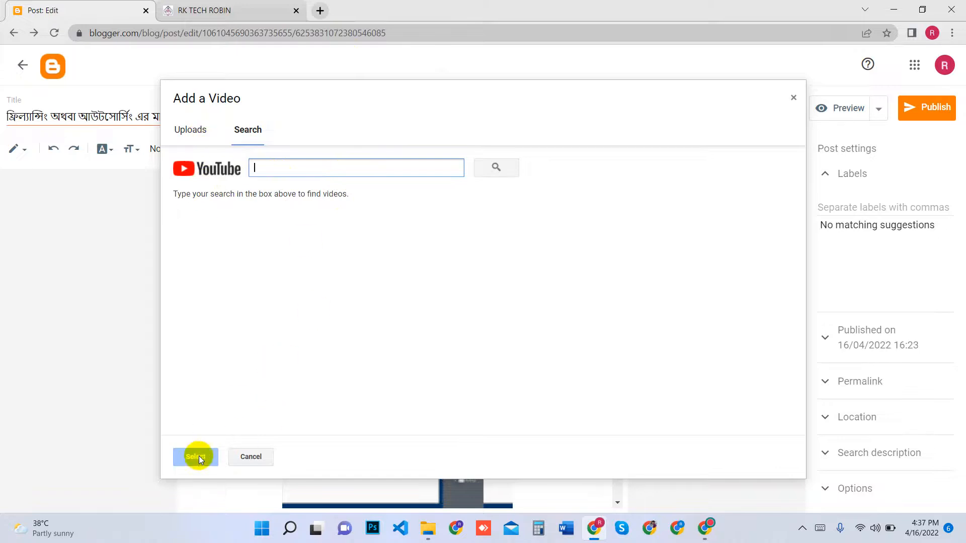
pyautogui.click(113, 229)
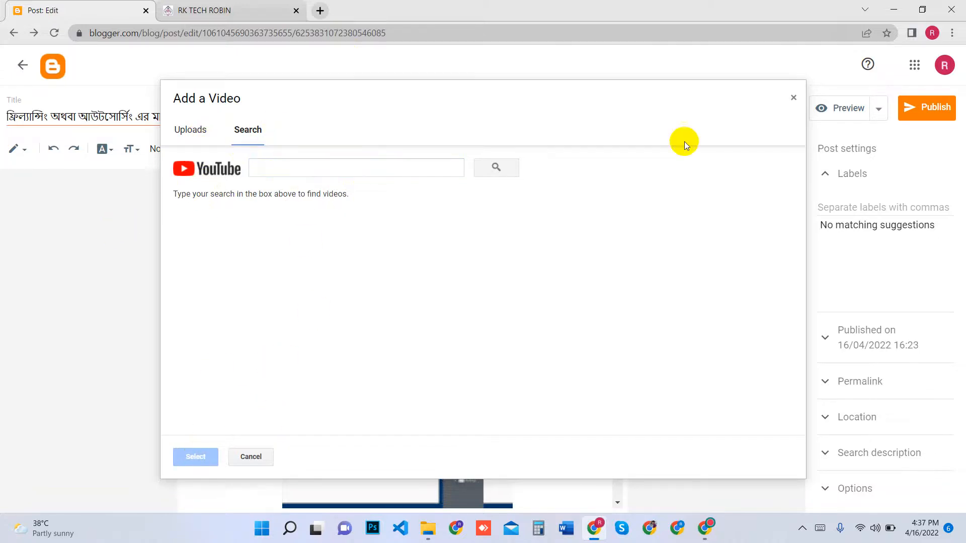
pyautogui.click(792, 98)
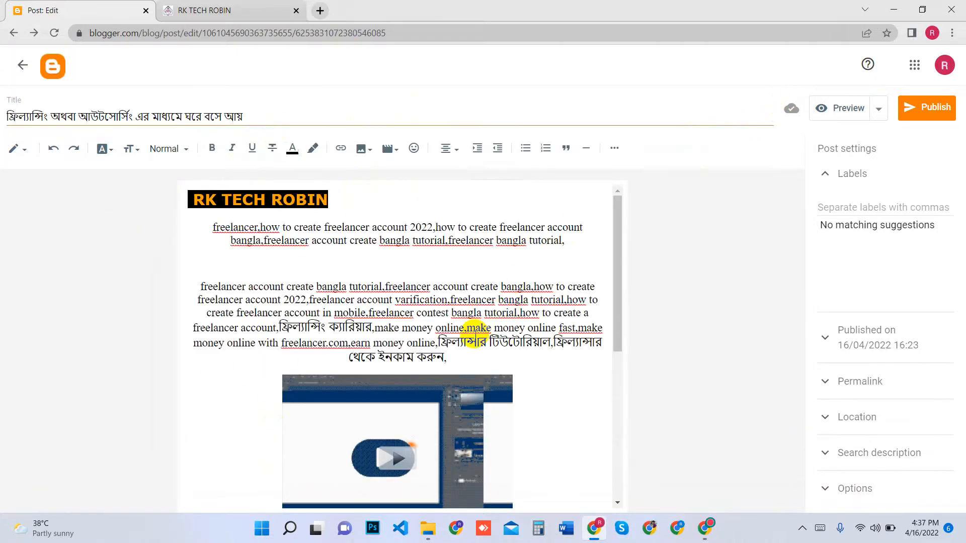
# Publish the freelancing post to the blog
pyautogui.scroll(-2, 578, 283)
pyautogui.click(926, 107)
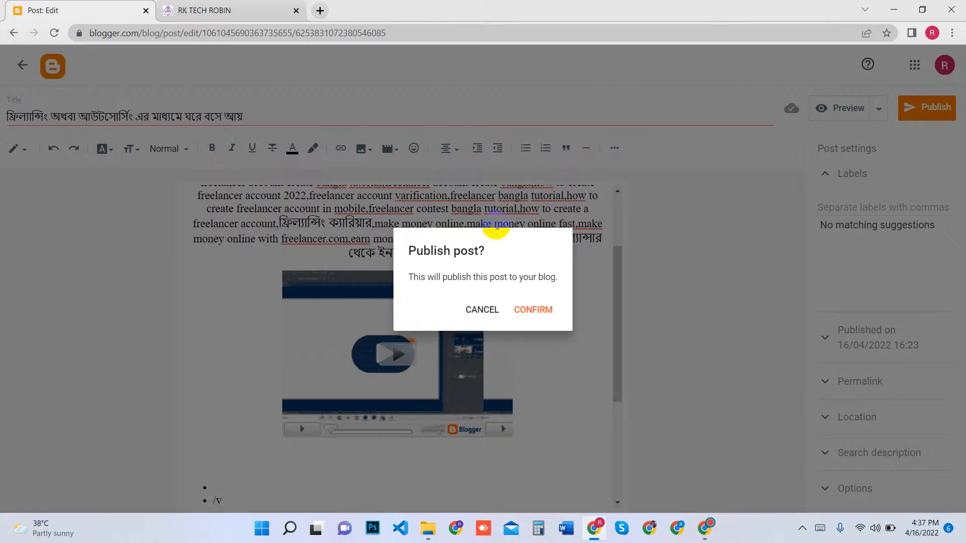
pyautogui.click(533, 308)
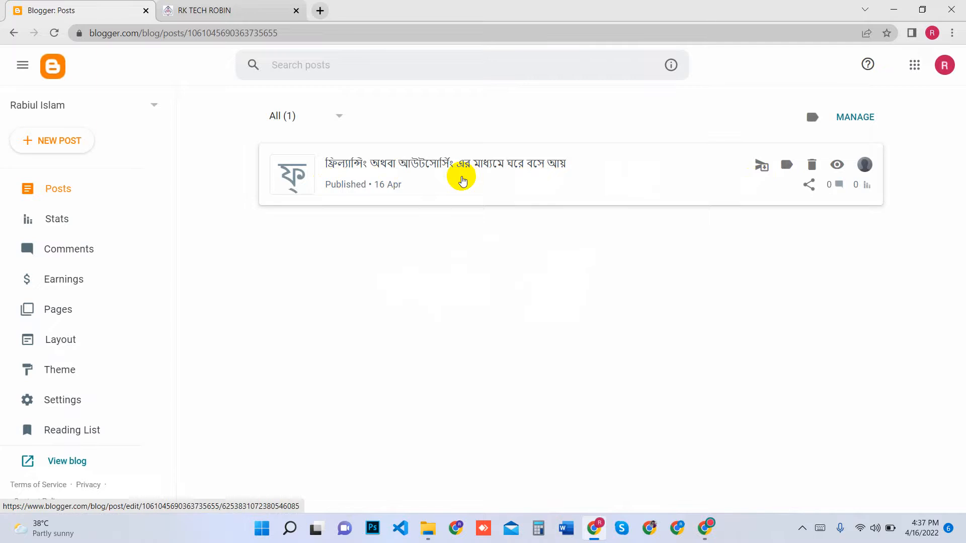
# Reopen the published post, add the labels "Earn, Freelancer" and set its publication date to Automatic
pyautogui.click(462, 180)
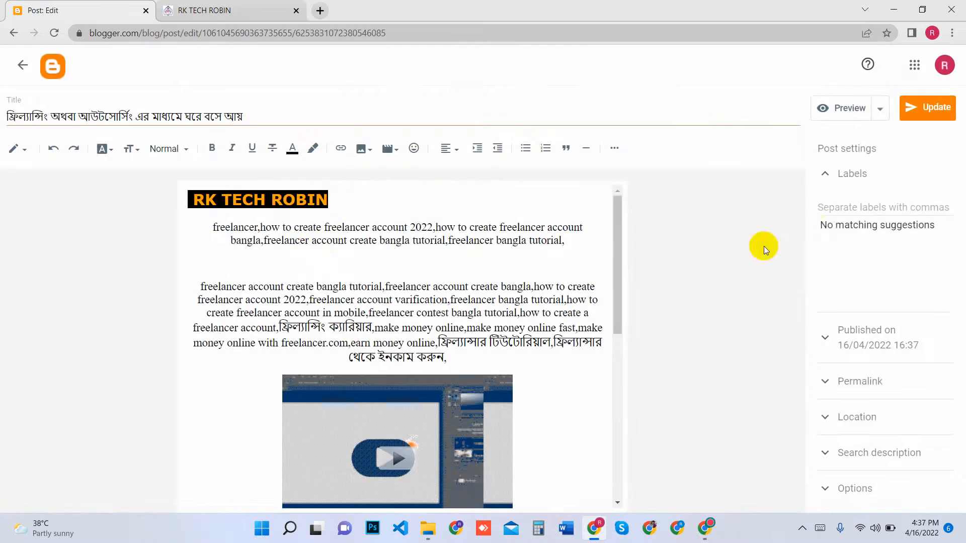
pyautogui.click(855, 175)
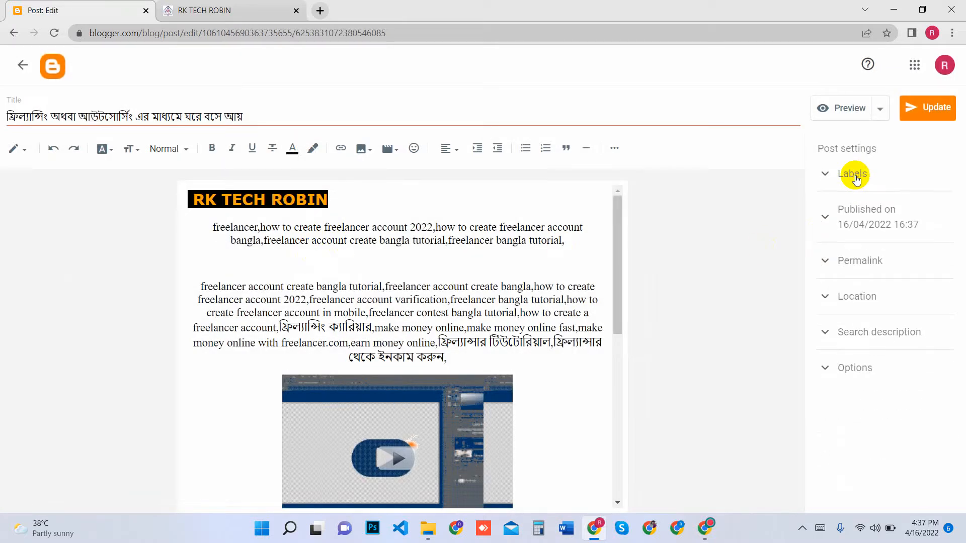
pyautogui.click(855, 176)
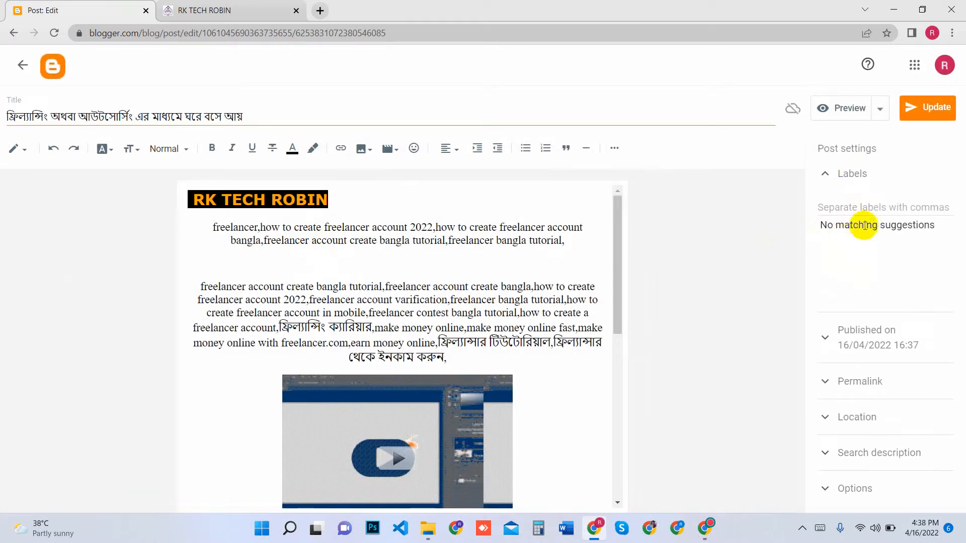
pyautogui.click(844, 208)
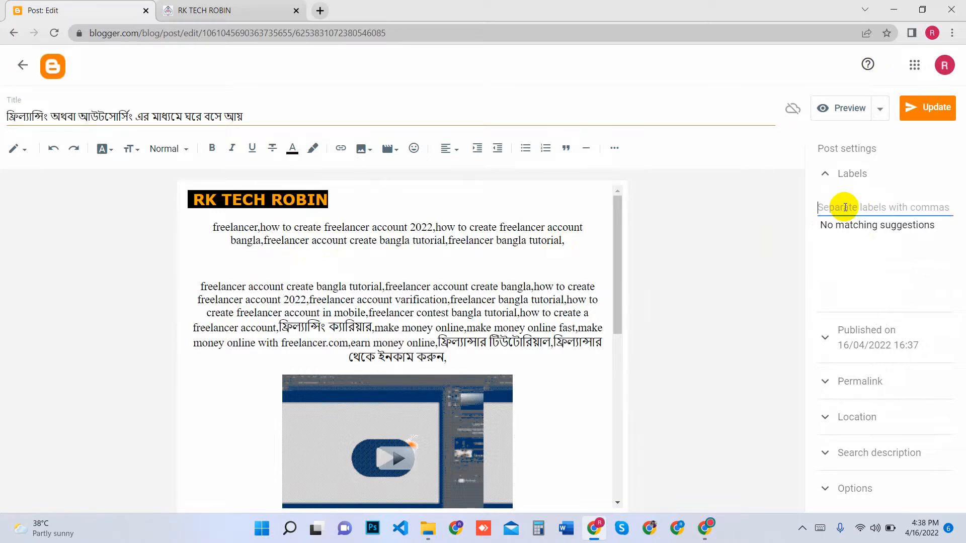
pyautogui.write('Earn, Freelancer')
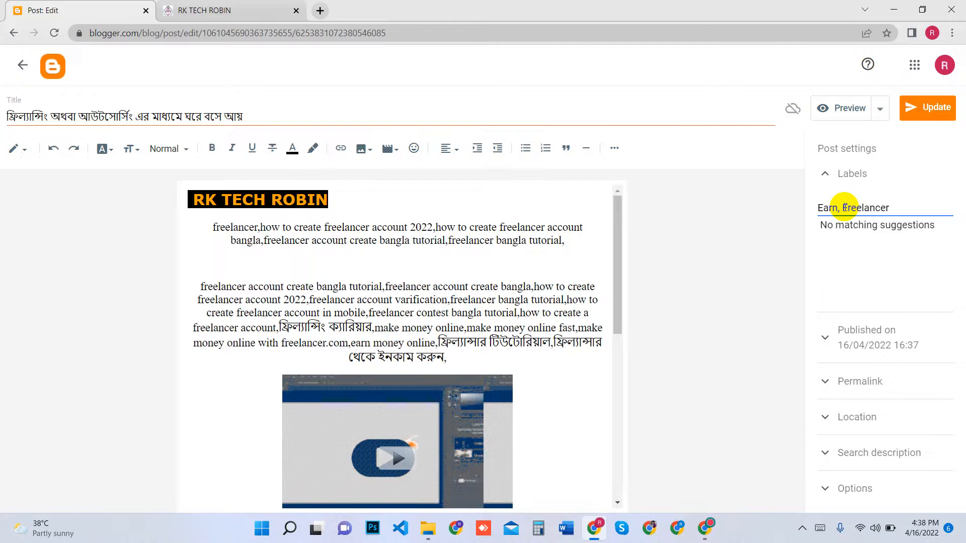
pyautogui.click(927, 262)
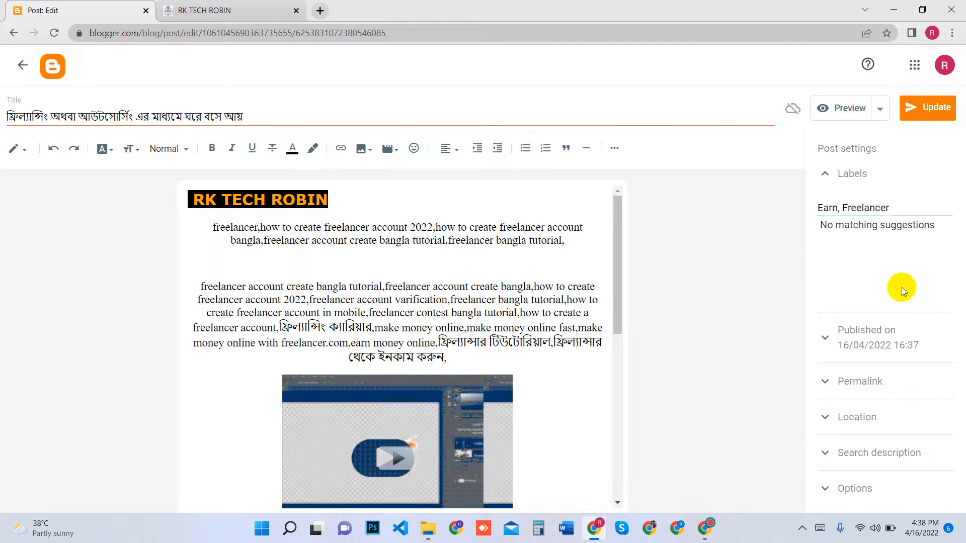
pyautogui.click(895, 336)
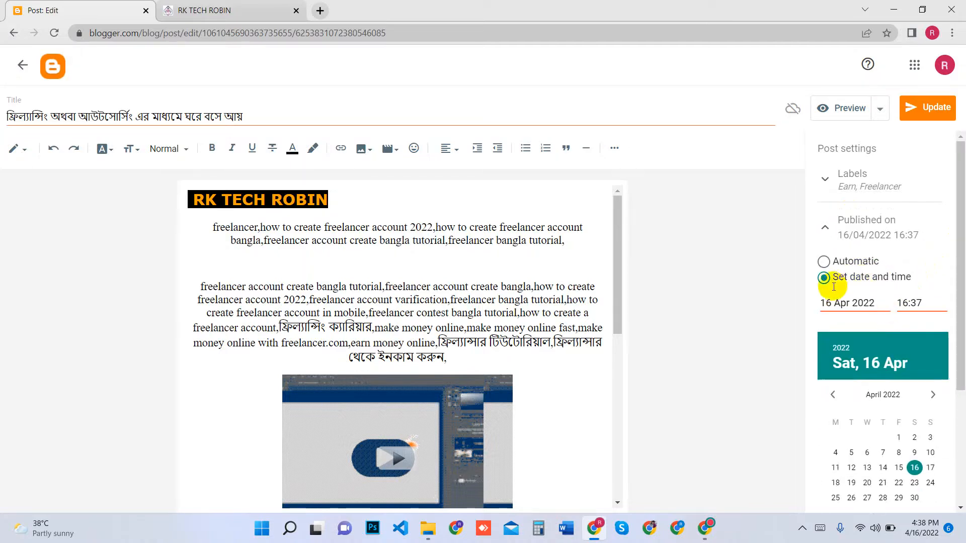
pyautogui.click(823, 261)
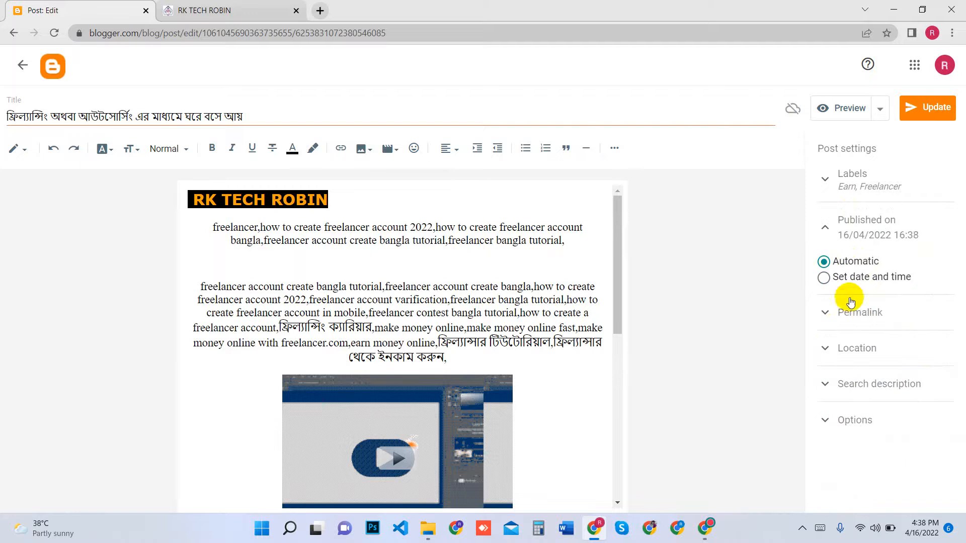
# Examine the post's permalink, location, search description and reader comment settings
pyautogui.click(857, 312)
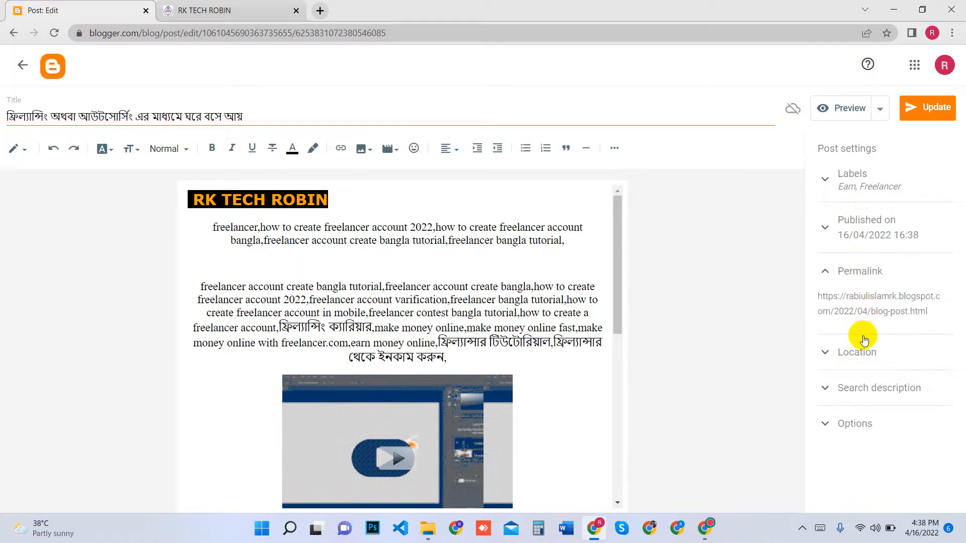
pyautogui.doubleClick(876, 315)
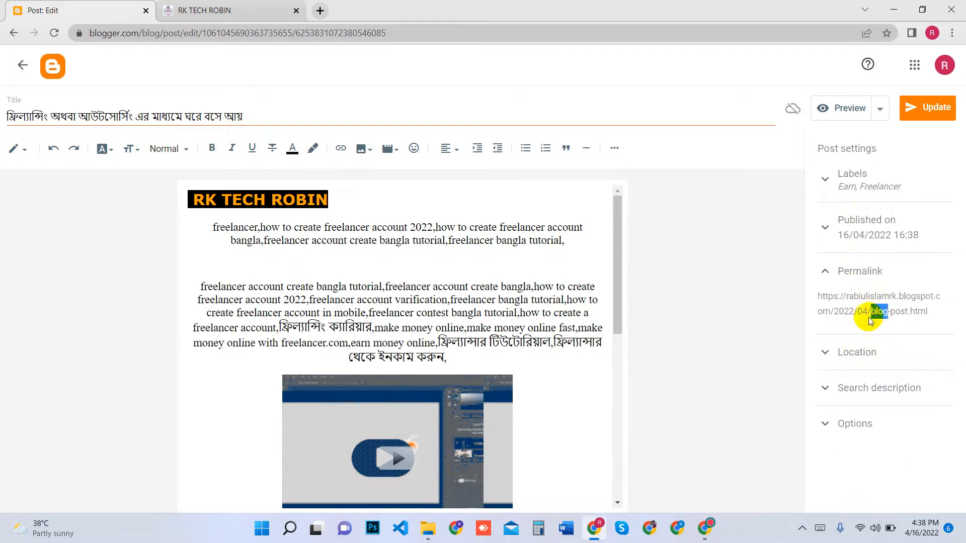
pyautogui.click(856, 321)
pyautogui.click(852, 350)
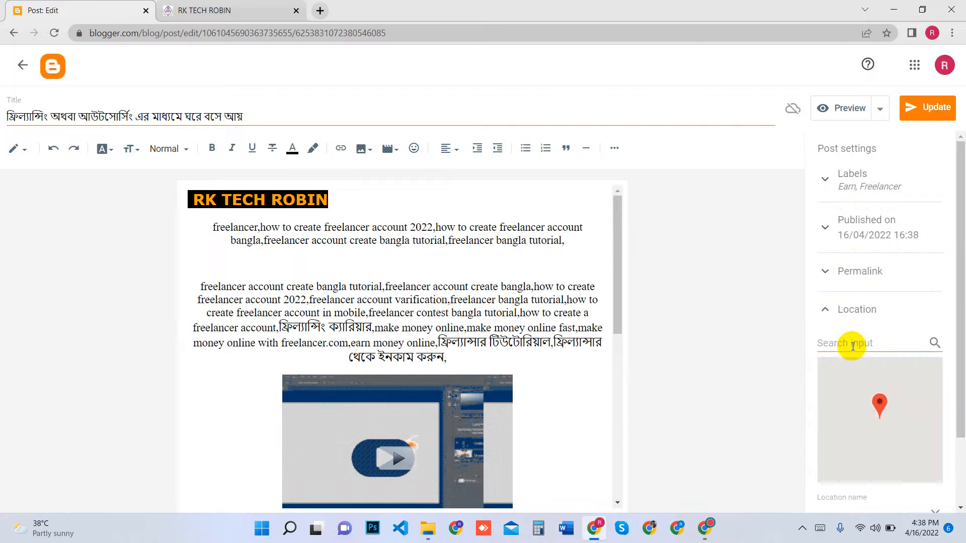
pyautogui.scroll(-4, 877, 347)
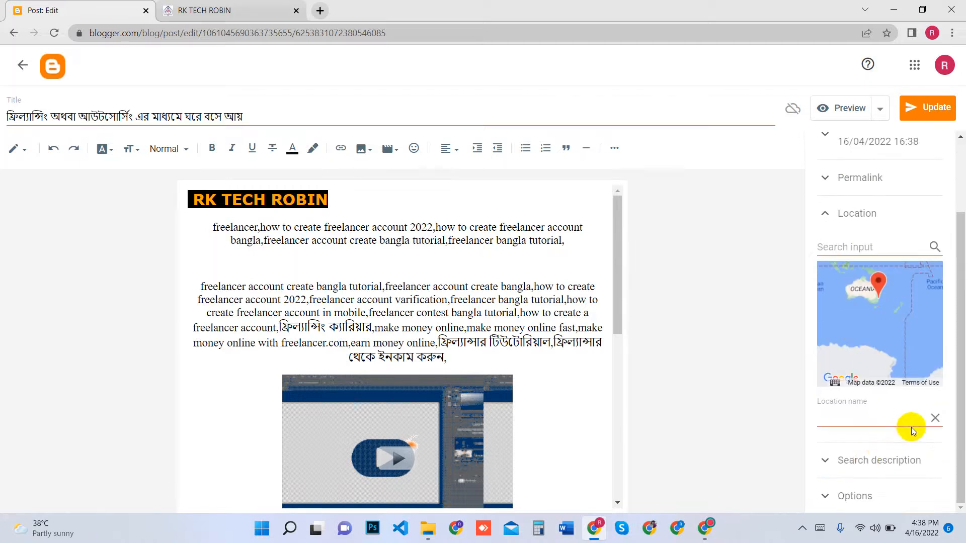
pyautogui.click(865, 460)
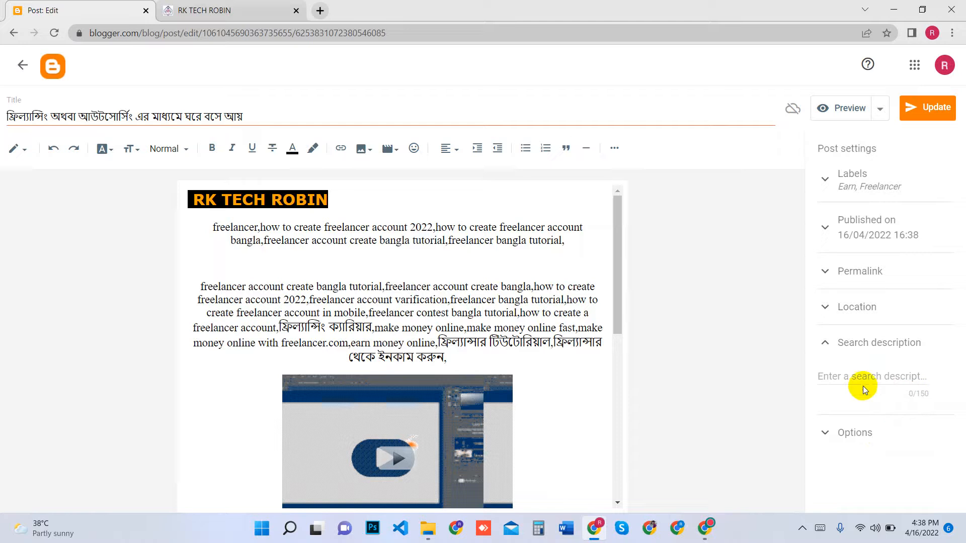
pyautogui.click(868, 388)
pyautogui.click(858, 433)
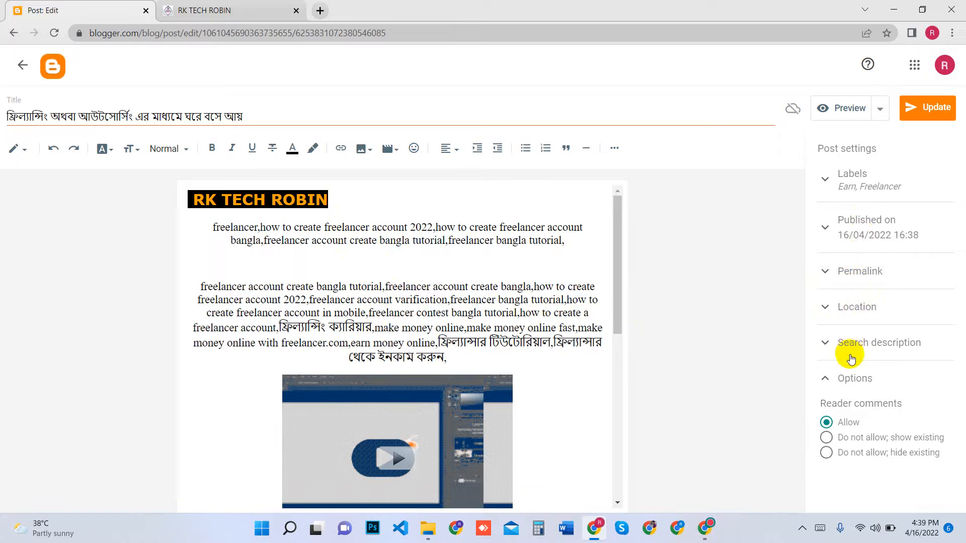
pyautogui.click(870, 345)
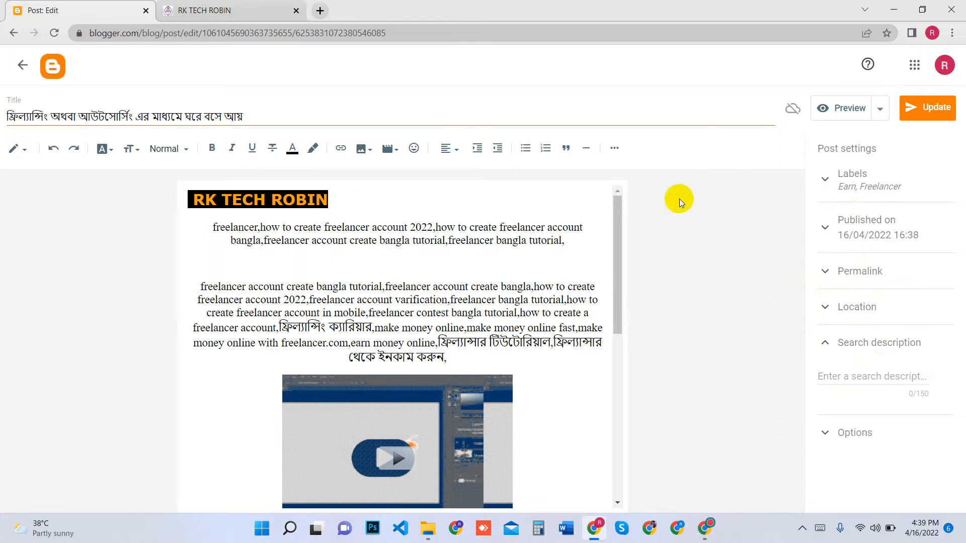
# Update the published post with its new settings and return to the posts list
pyautogui.click(938, 112)
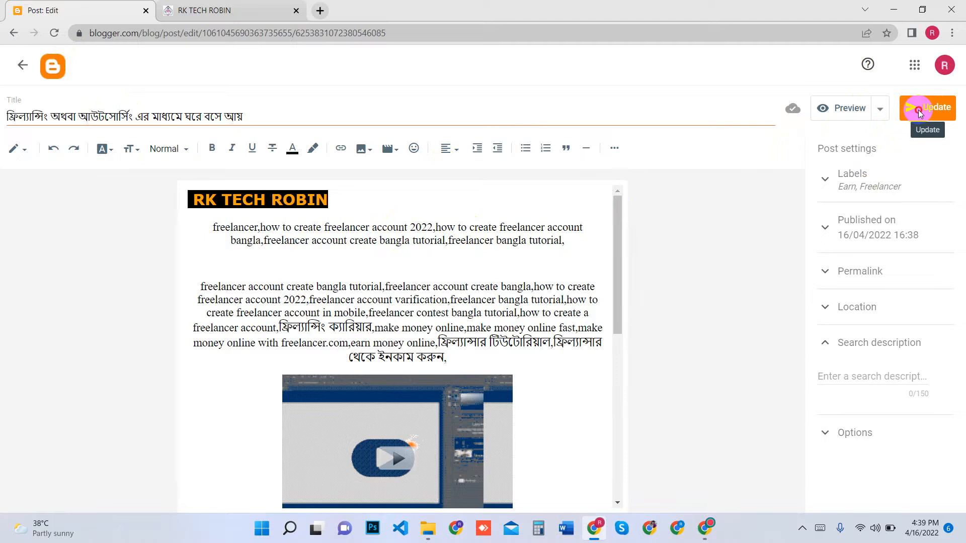
pyautogui.click(70, 60)
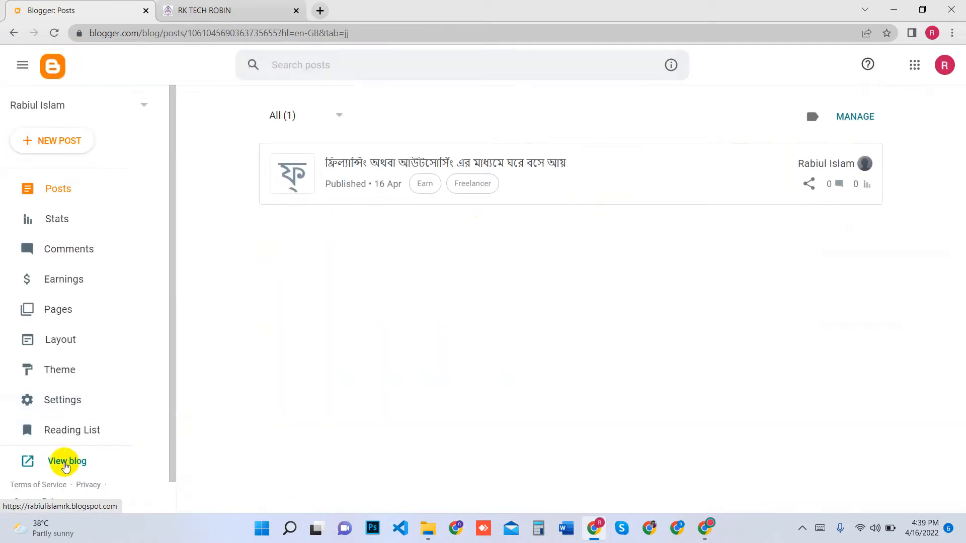
# Open the live blog in a new tab and check the published post on its home page
pyautogui.rightClick(70, 461)
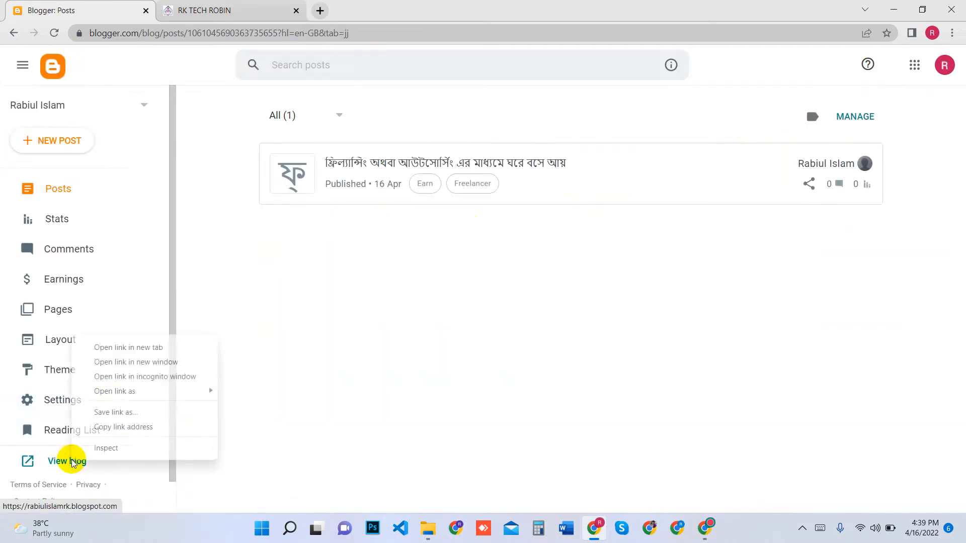
pyautogui.click(113, 347)
pyautogui.click(170, 6)
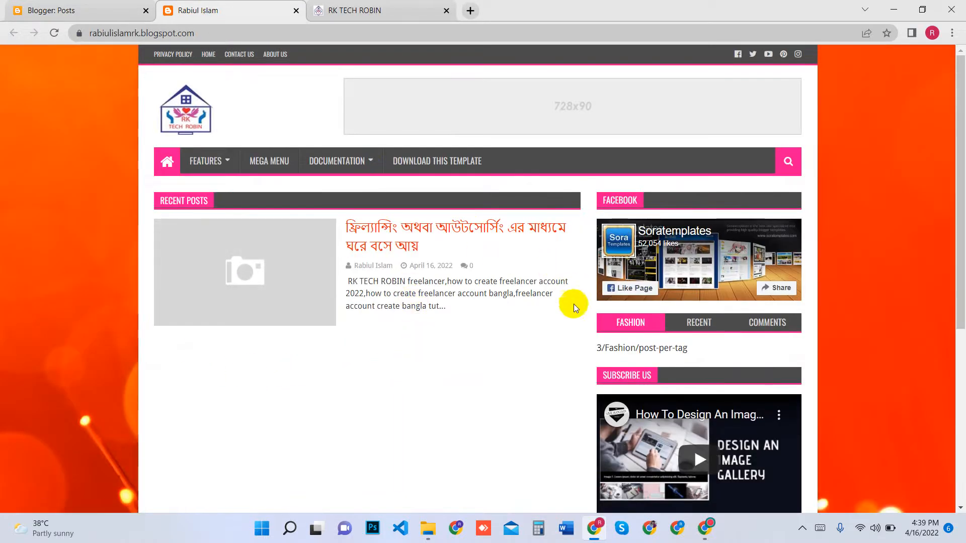
pyautogui.scroll(-3, 398, 352)
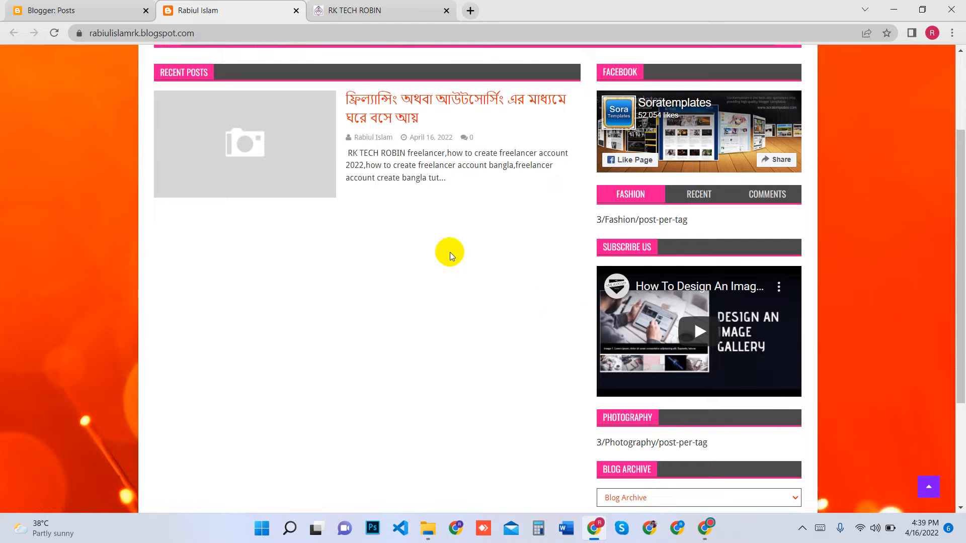
pyautogui.scroll(3, 433, 261)
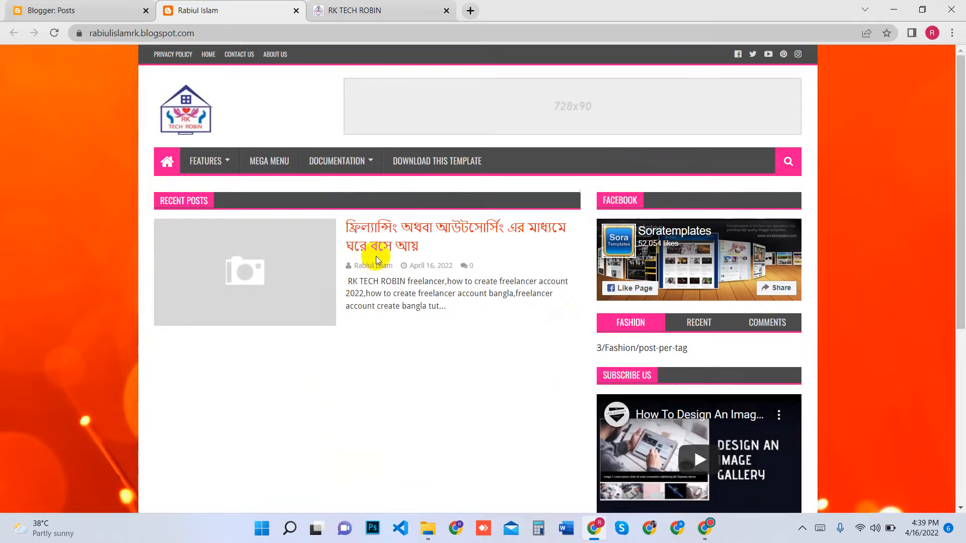
pyautogui.moveTo(344, 161)
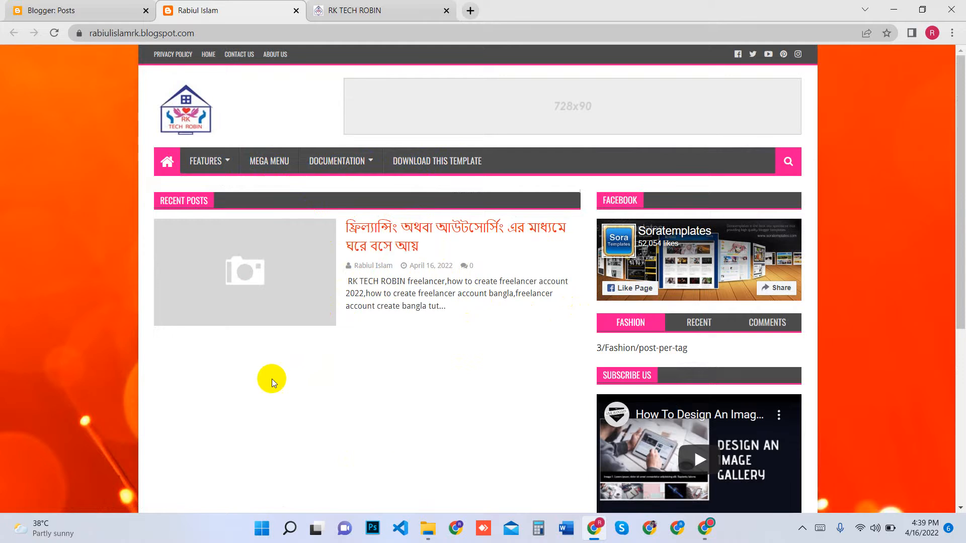
pyautogui.press('super+d')
pyautogui.press('super+d')
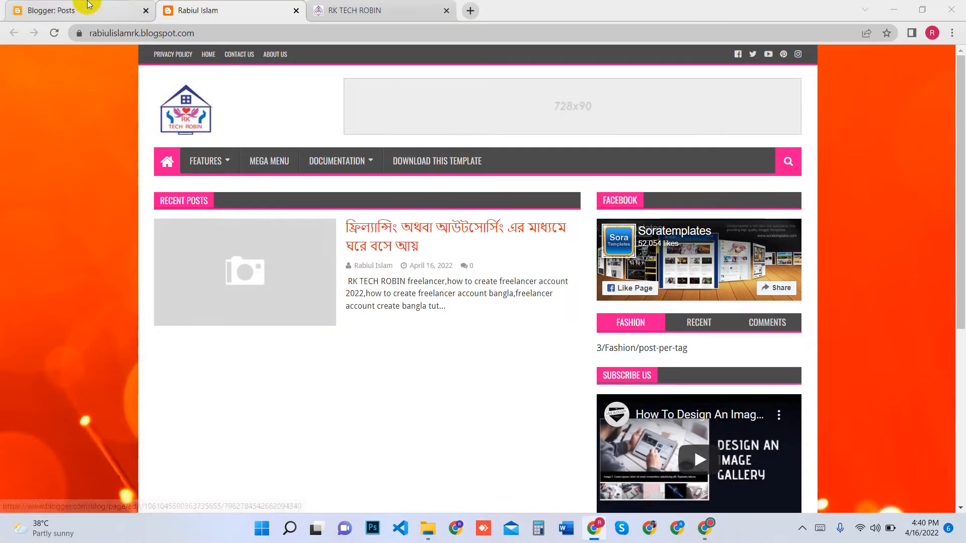
# Reopen the published freelancing post for editing and place the cursor in the blank line below its first paragraph
pyautogui.click(31, 11)
pyautogui.click(379, 166)
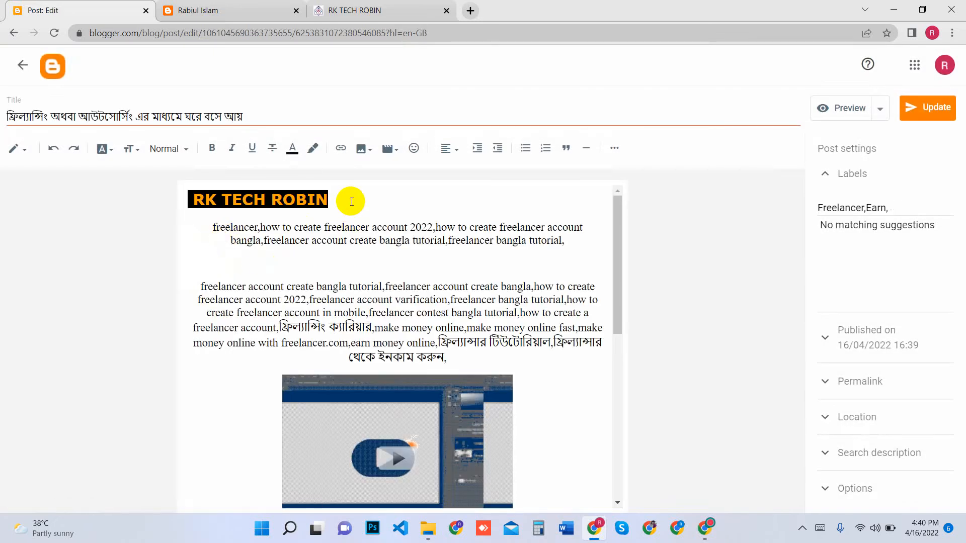
pyautogui.click(352, 202)
pyautogui.click(411, 263)
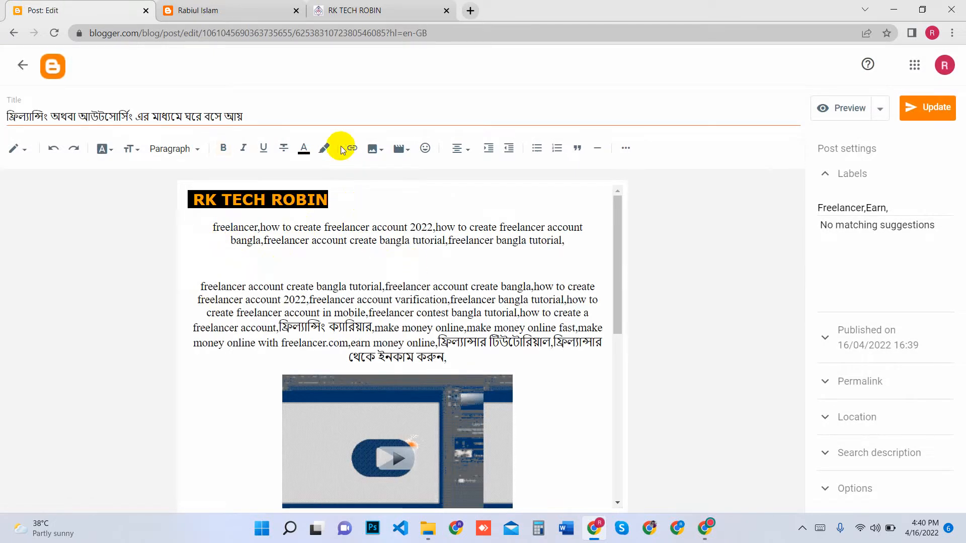
# Upload 11.jpg from the desktop's Youtube folder into the blank line below the first paragraph, and update the post
pyautogui.click(372, 150)
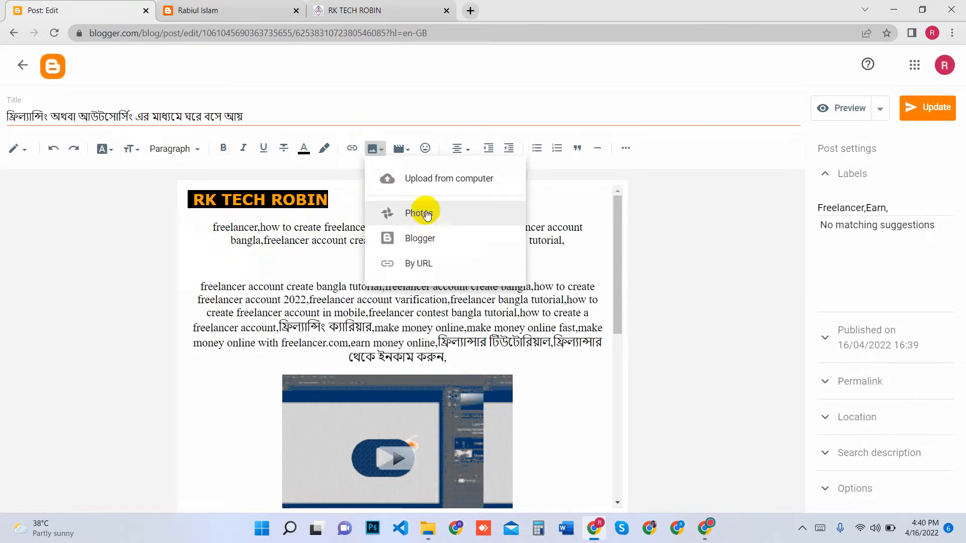
pyautogui.click(421, 181)
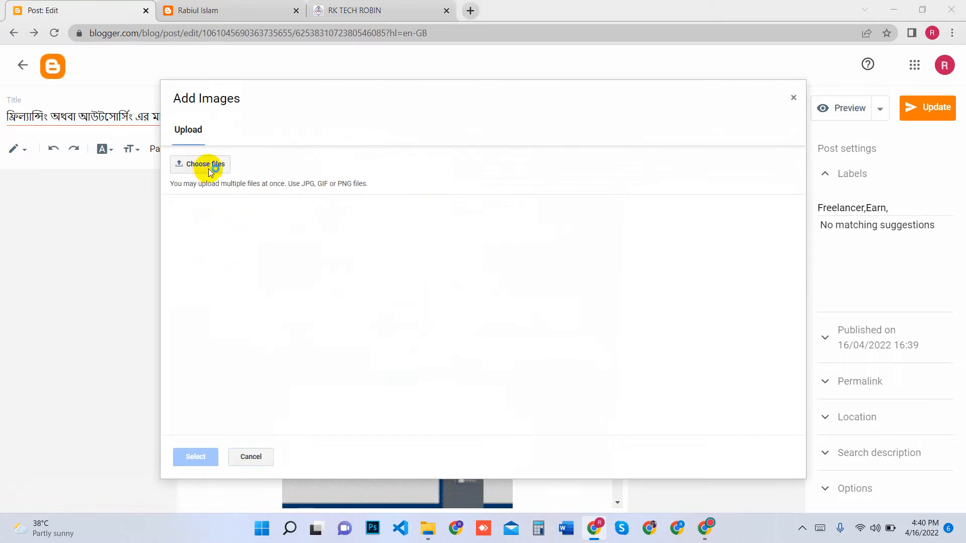
pyautogui.click(210, 170)
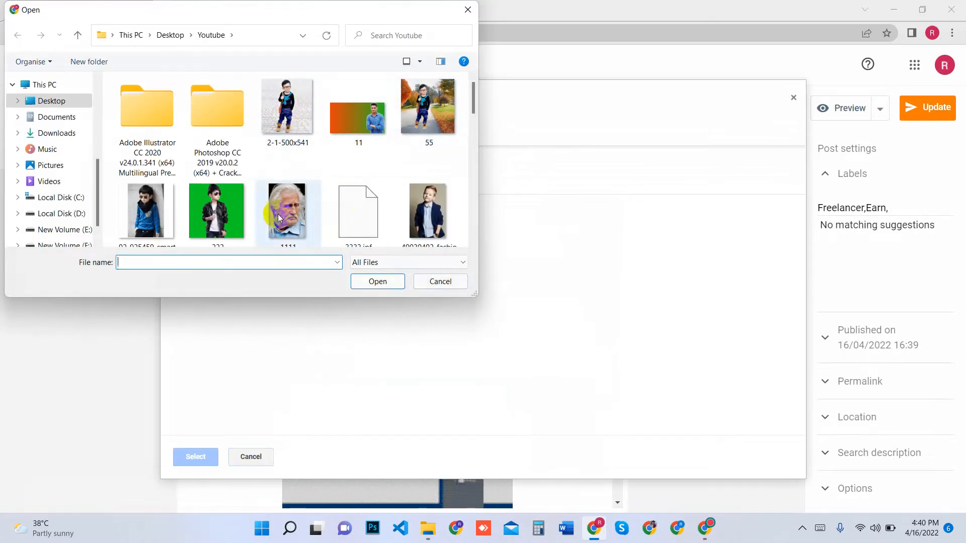
pyautogui.doubleClick(367, 120)
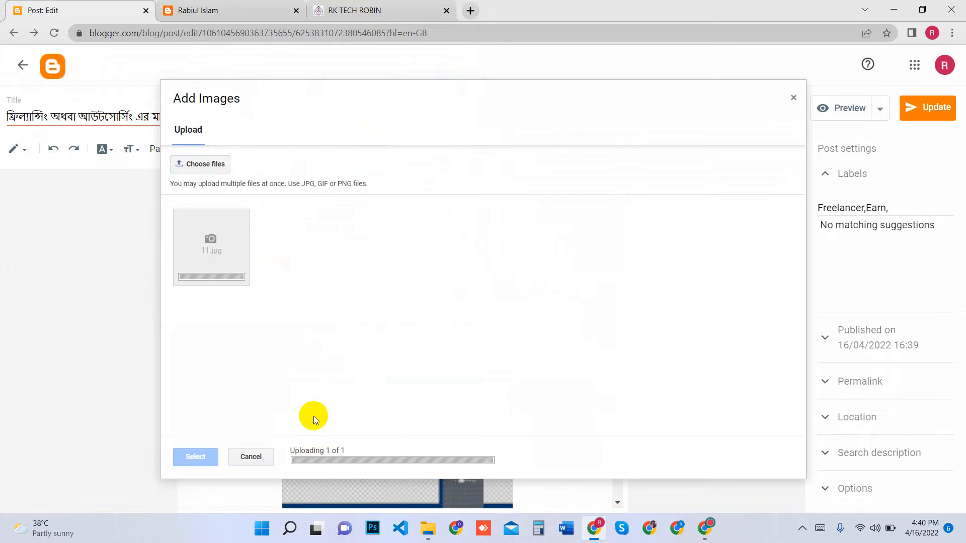
pyautogui.click(197, 456)
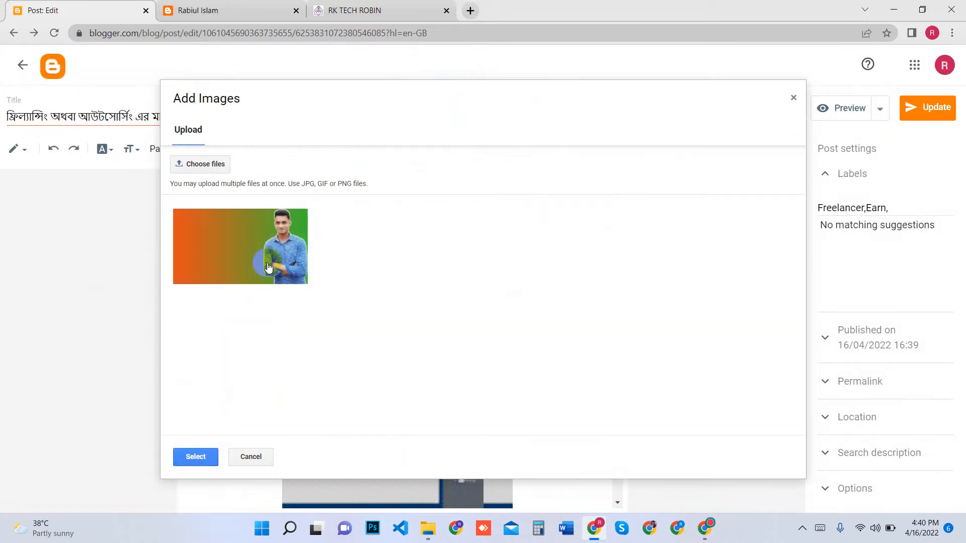
pyautogui.click(268, 268)
pyautogui.click(203, 457)
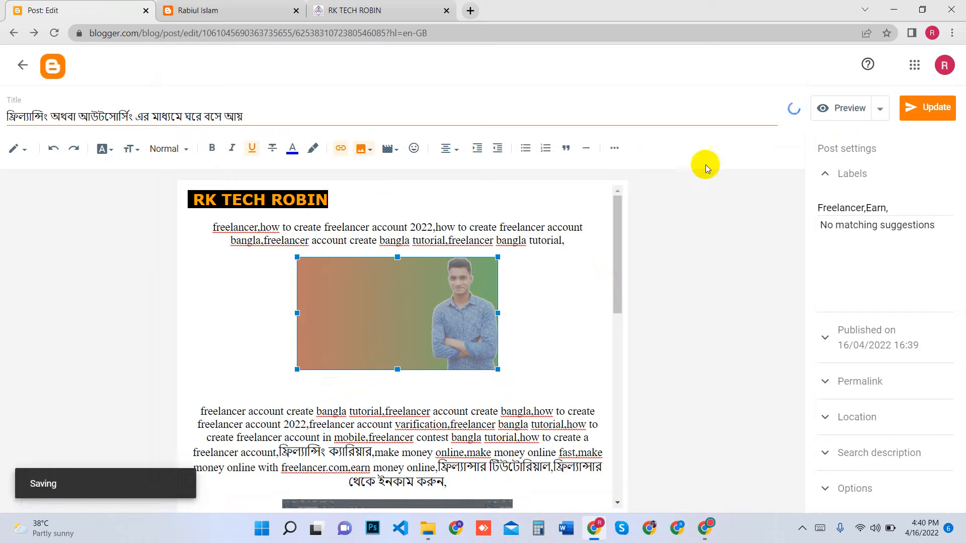
pyautogui.click(56, 67)
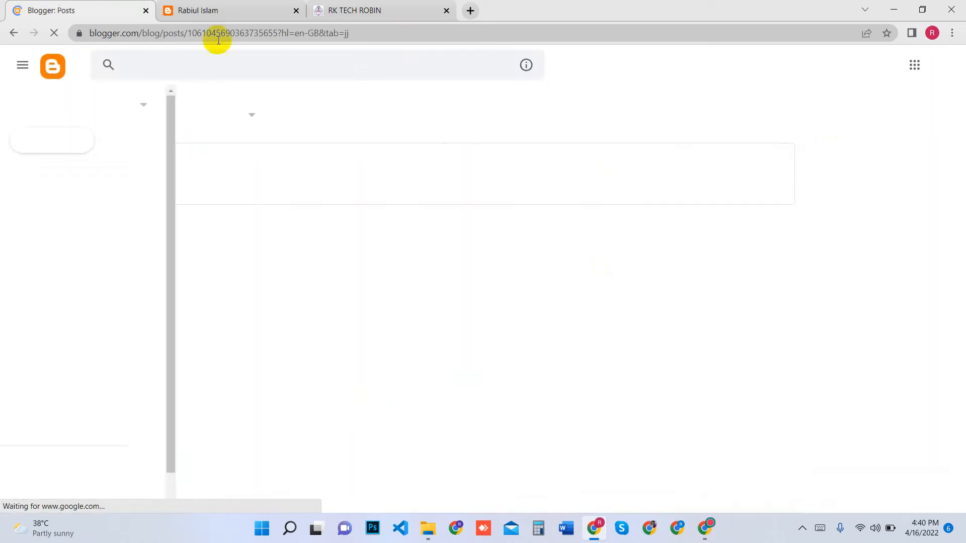
# Reload the live blog's home page and open the updated freelancing post
pyautogui.click(216, 11)
pyautogui.click(55, 33)
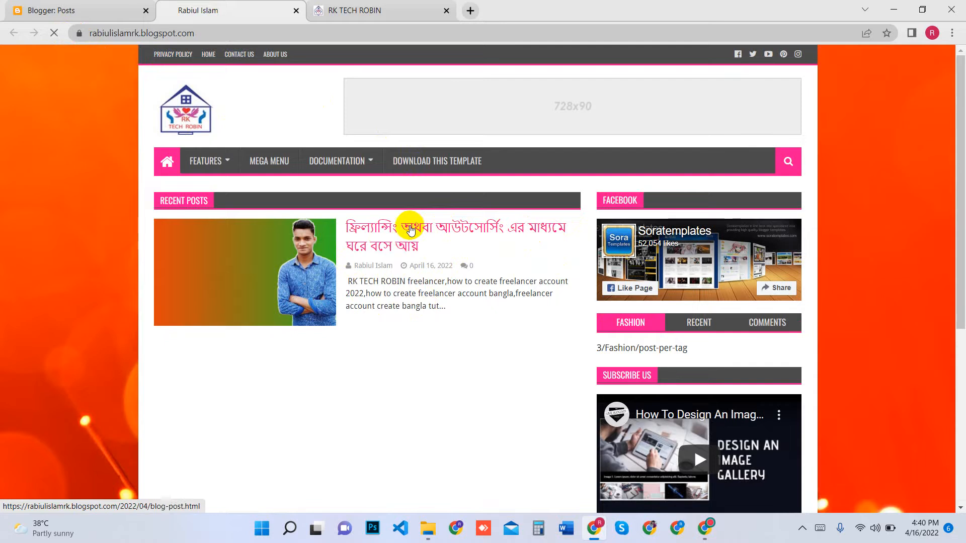
pyautogui.click(374, 236)
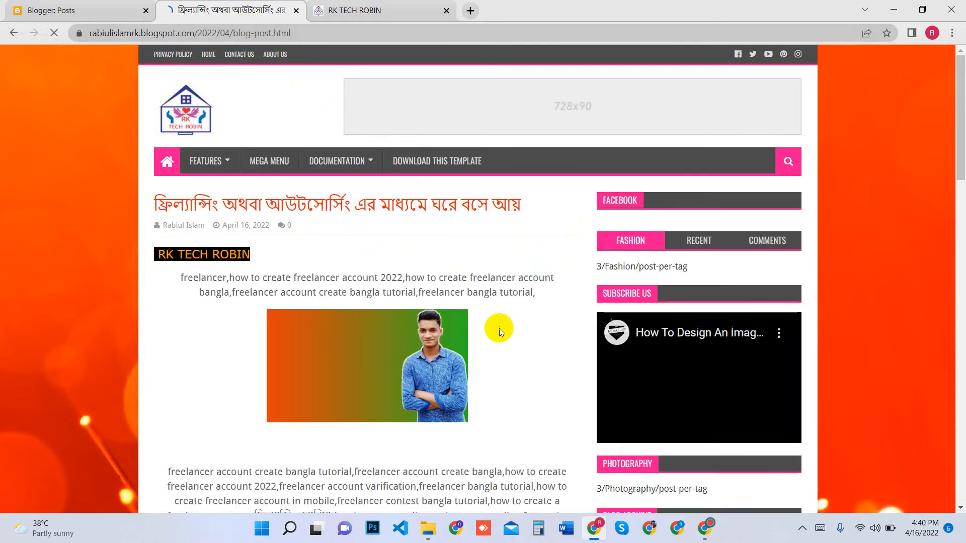
# Examine the live post's image, video, lists, tags, share links, related posts and comment form
pyautogui.scroll(-8, 505, 336)
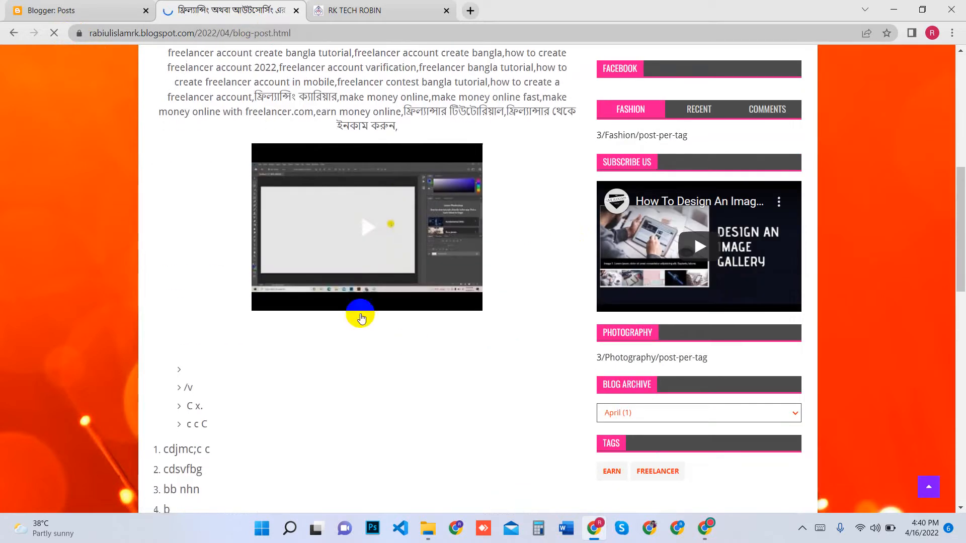
pyautogui.scroll(-2, 409, 322)
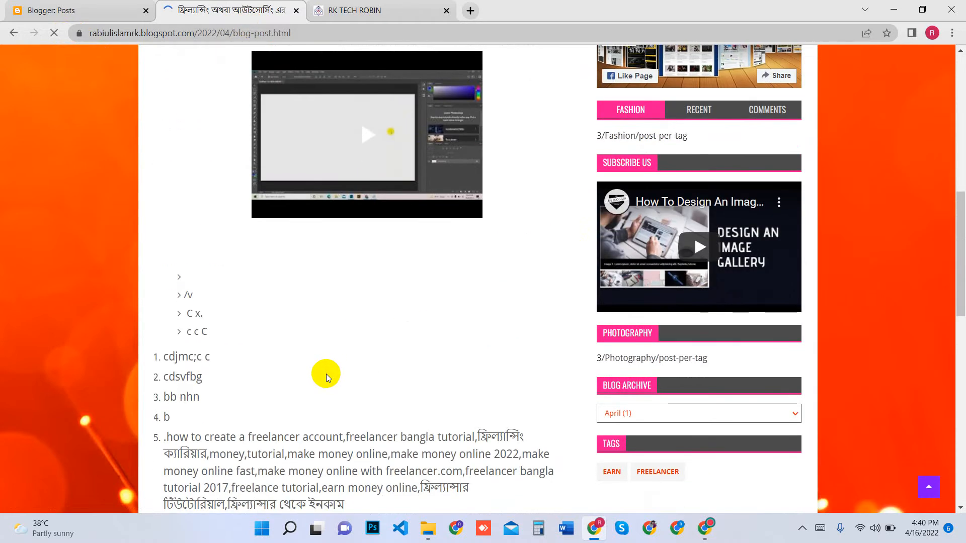
pyautogui.scroll(-15, 326, 377)
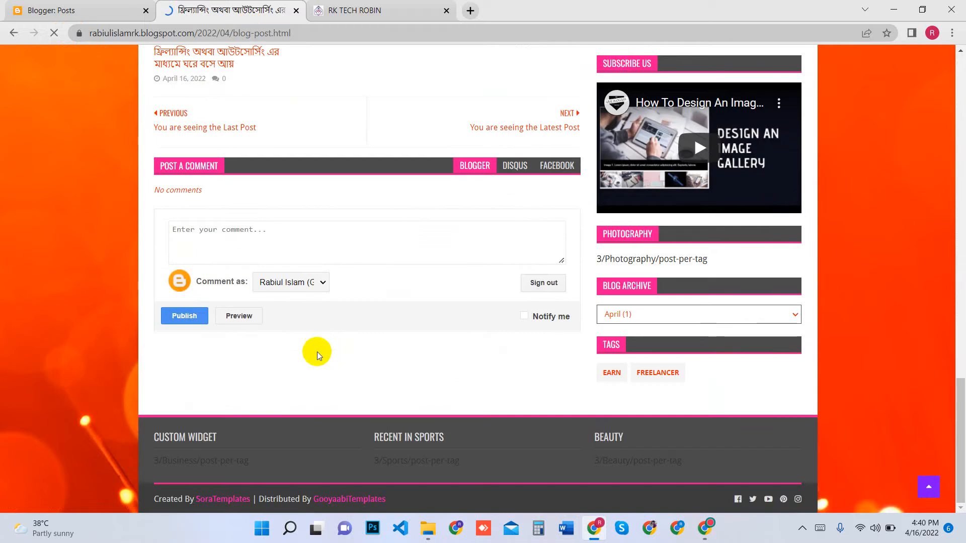
pyautogui.click(271, 240)
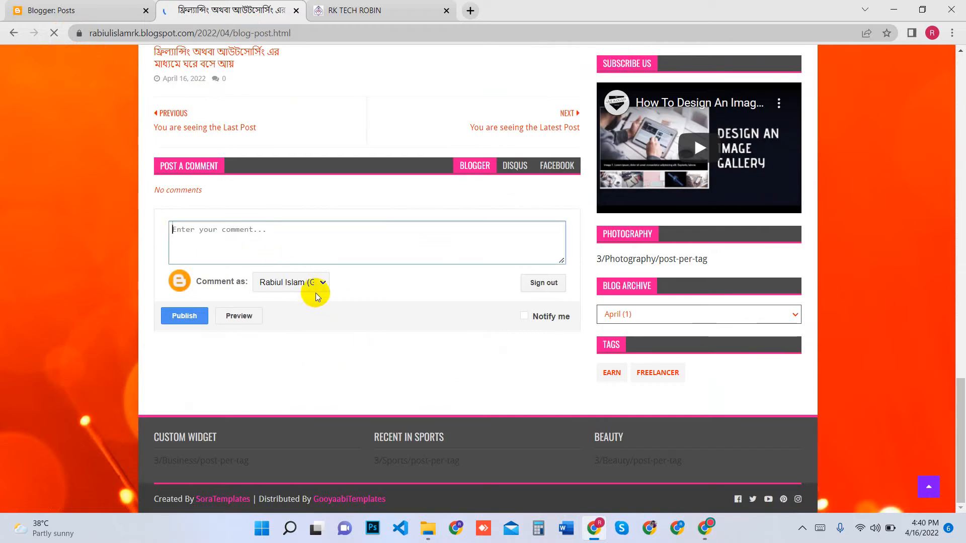
pyautogui.scroll(4, 316, 292)
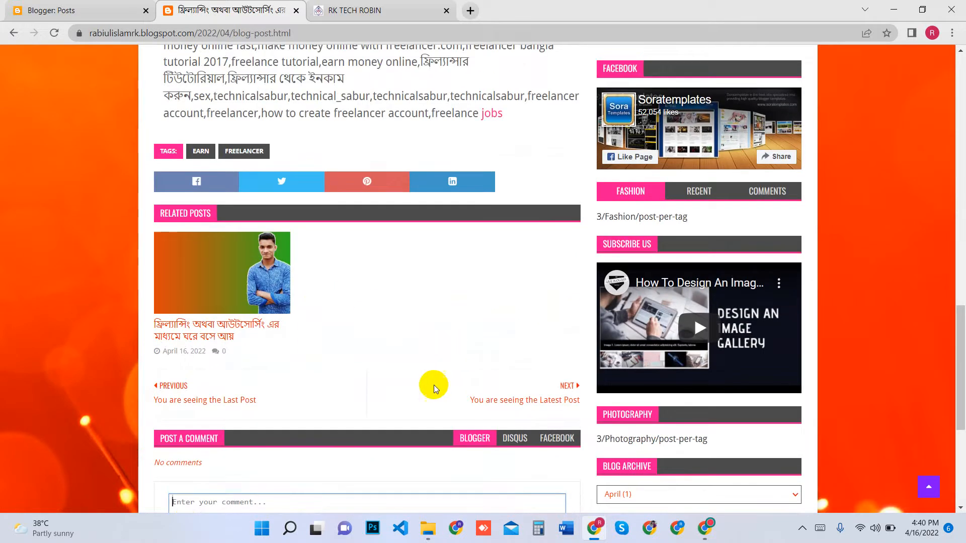
pyautogui.scroll(-3, 381, 394)
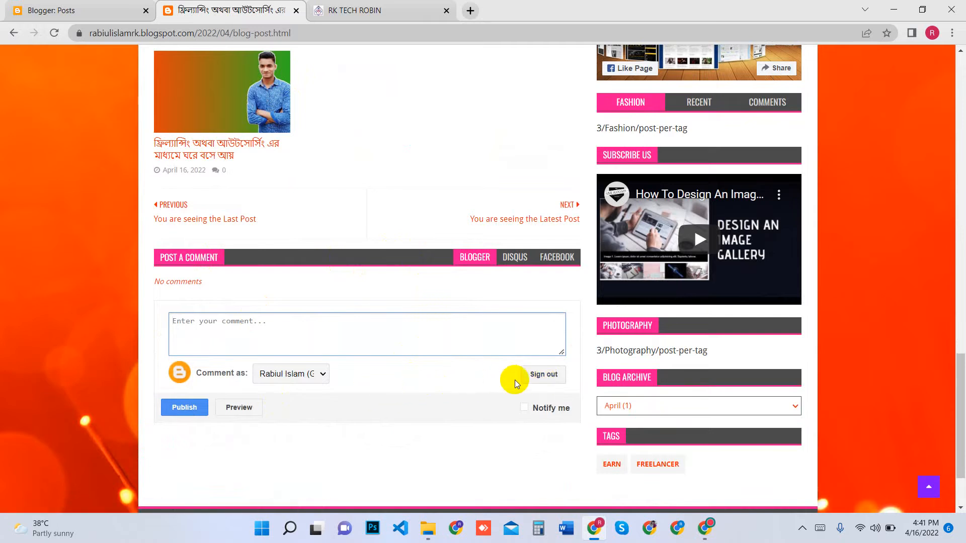
pyautogui.scroll(8, 503, 369)
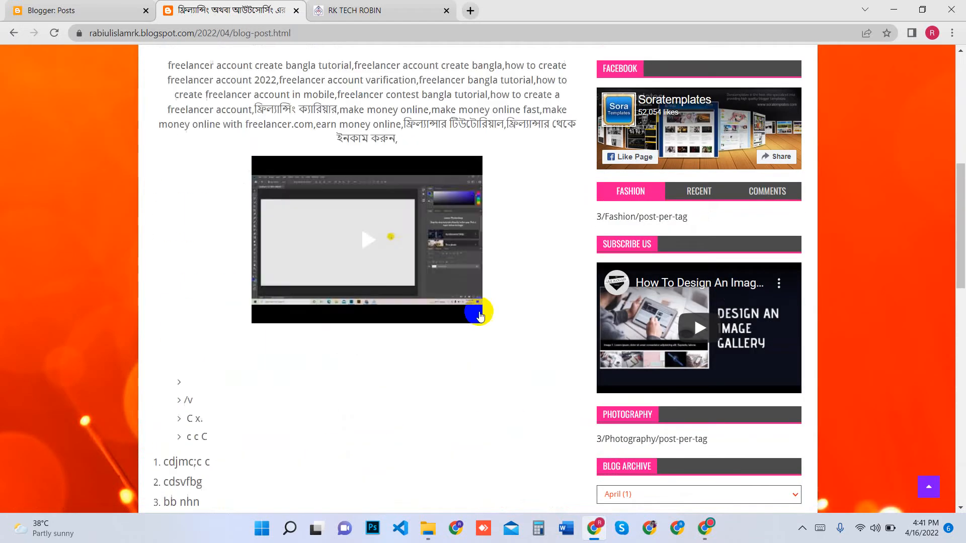
pyautogui.scroll(8, 480, 316)
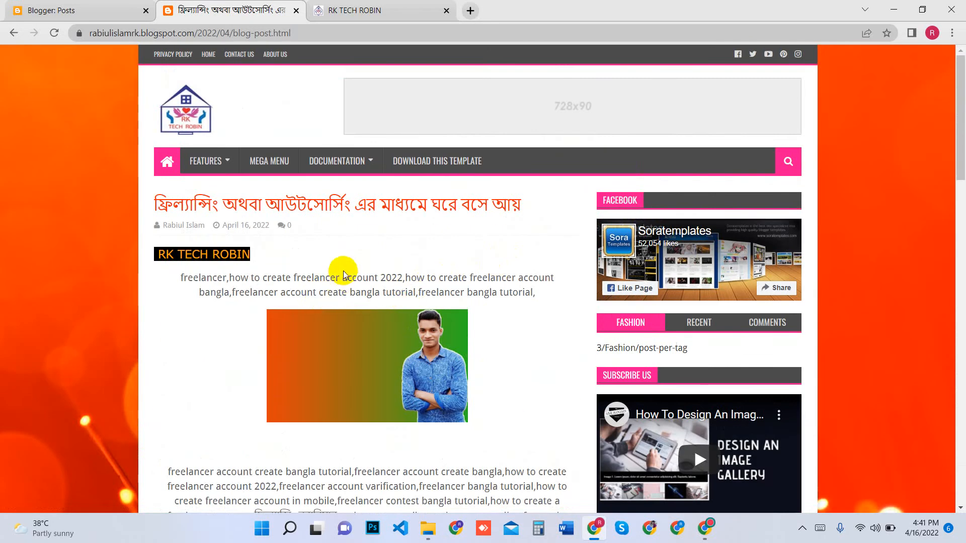
pyautogui.scroll(-15, 343, 271)
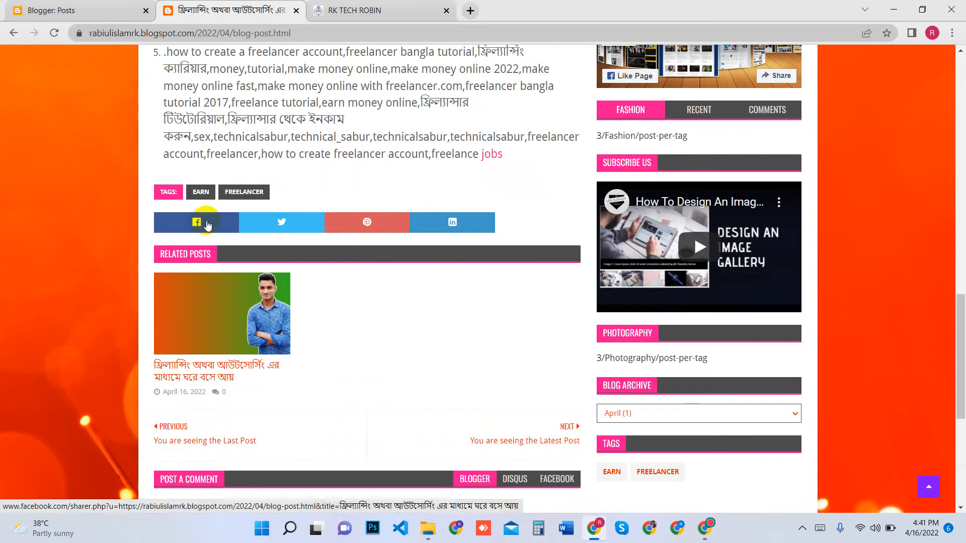
pyautogui.scroll(-2, 400, 341)
pyautogui.scroll(-2, 400, 339)
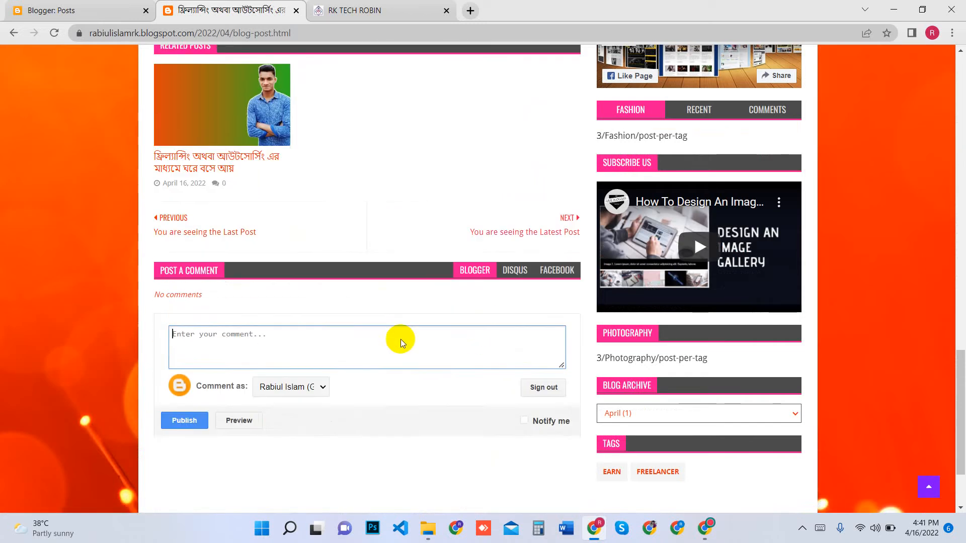
pyautogui.scroll(20, 401, 339)
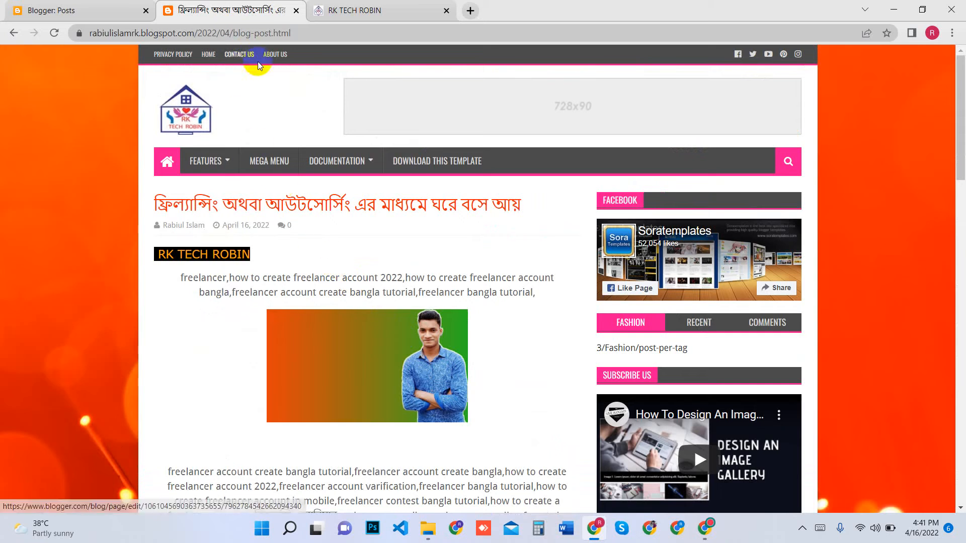
# View the finished RK TECH ROBIN blog's home page as a reference and minimize the browser window
pyautogui.click(395, 7)
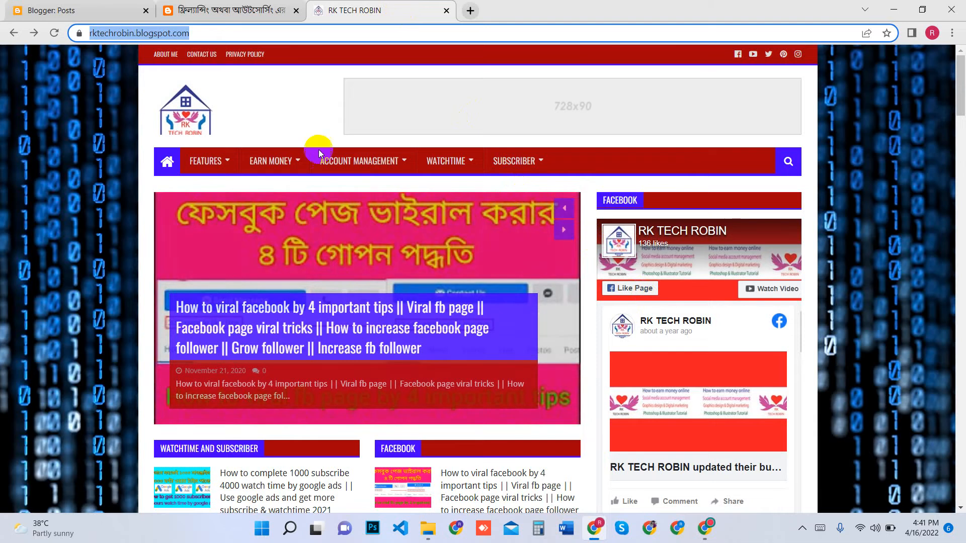
pyautogui.moveTo(431, 180)
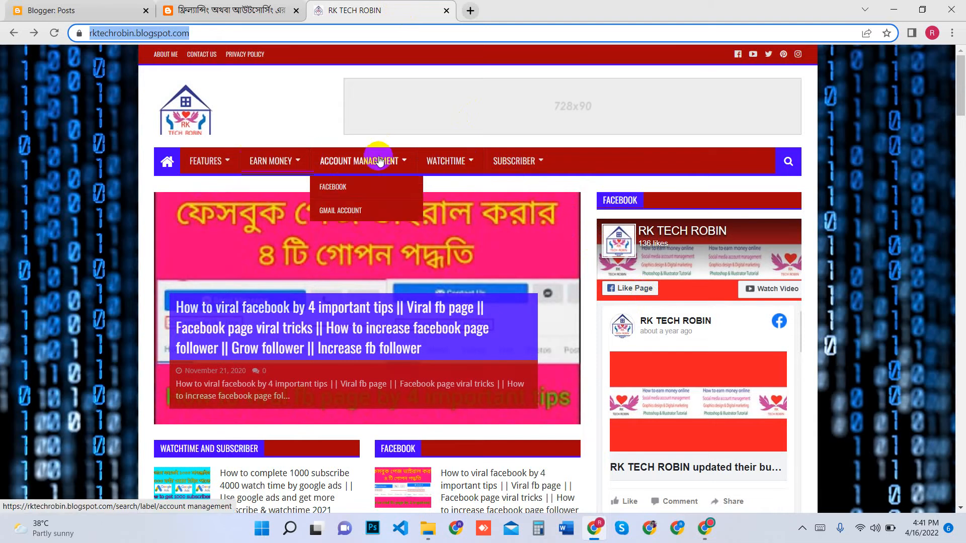
pyautogui.press('super+Tab')
pyautogui.click(692, 313)
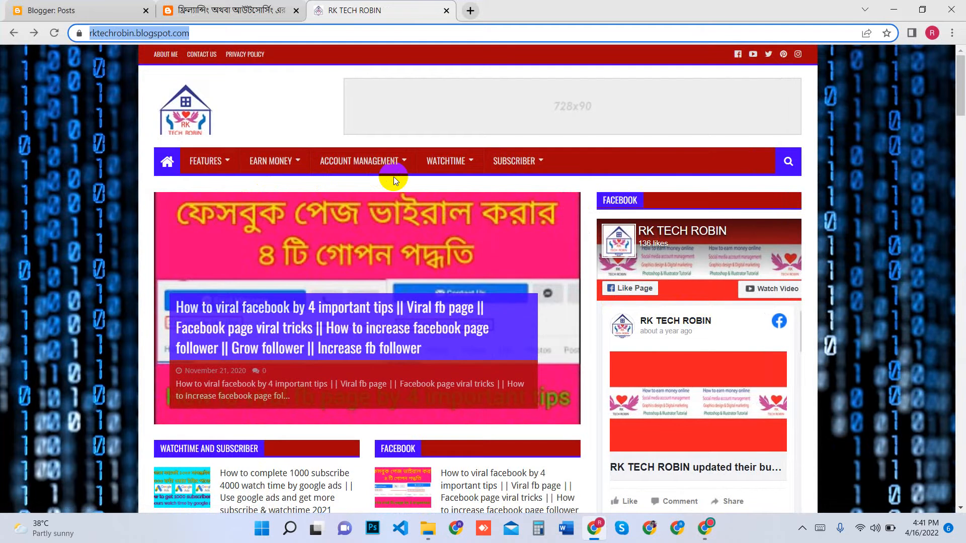
pyautogui.press('super+Tab')
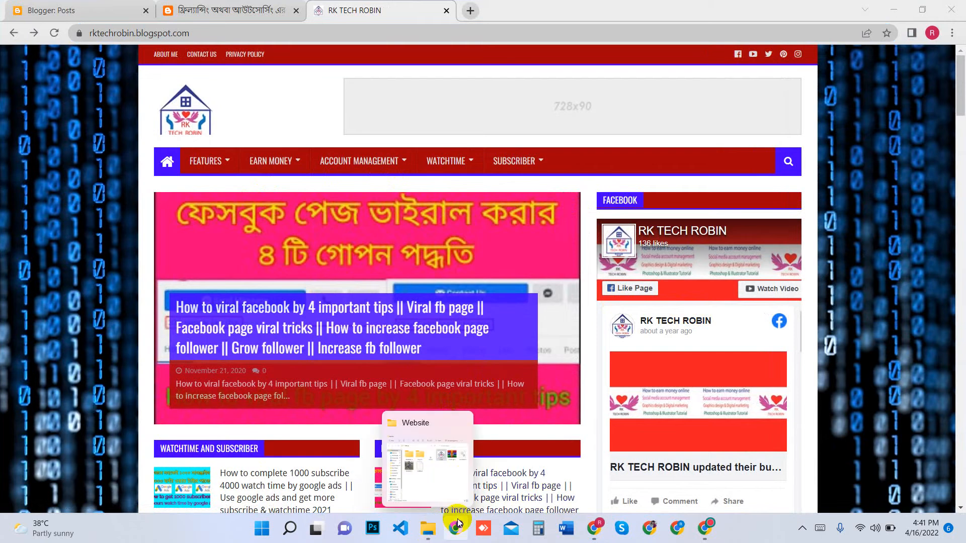
pyautogui.click(896, 10)
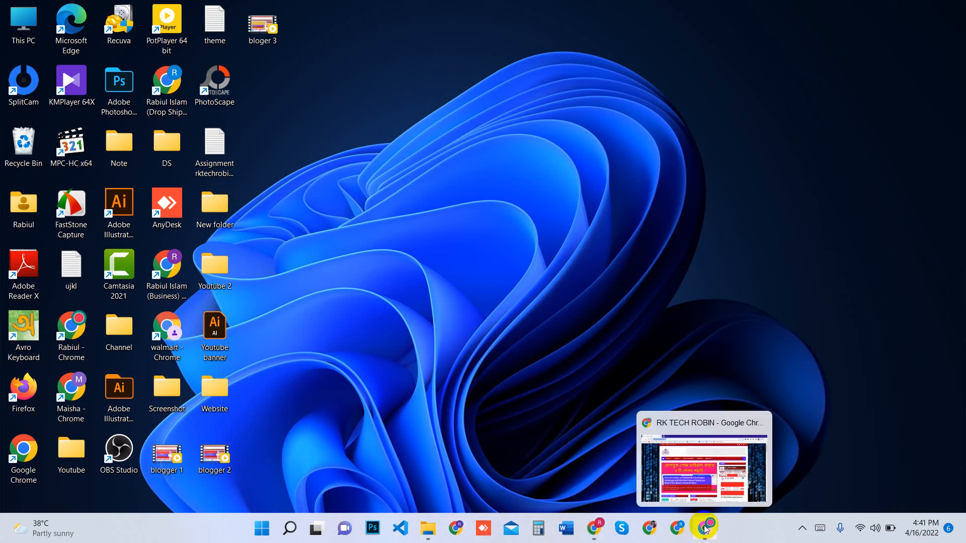
pyautogui.moveTo(594, 529)
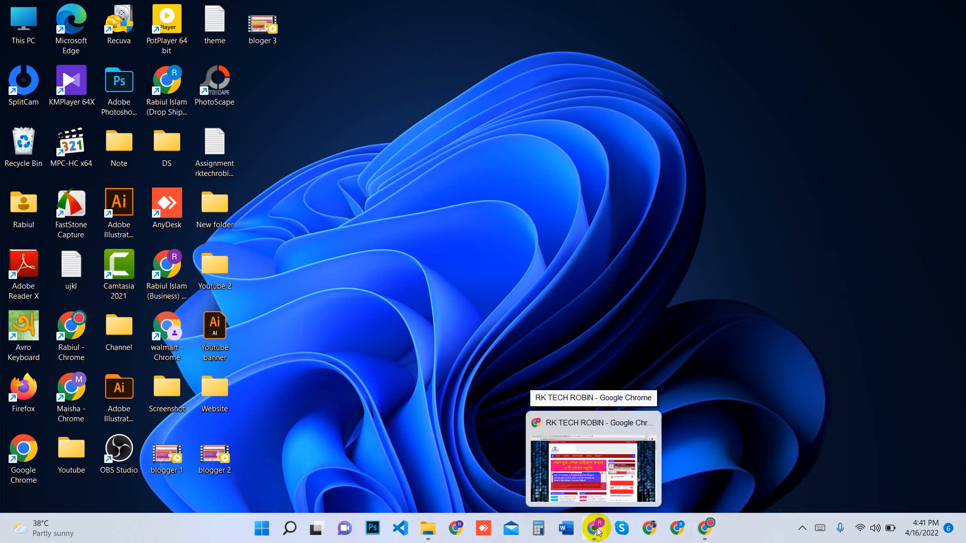